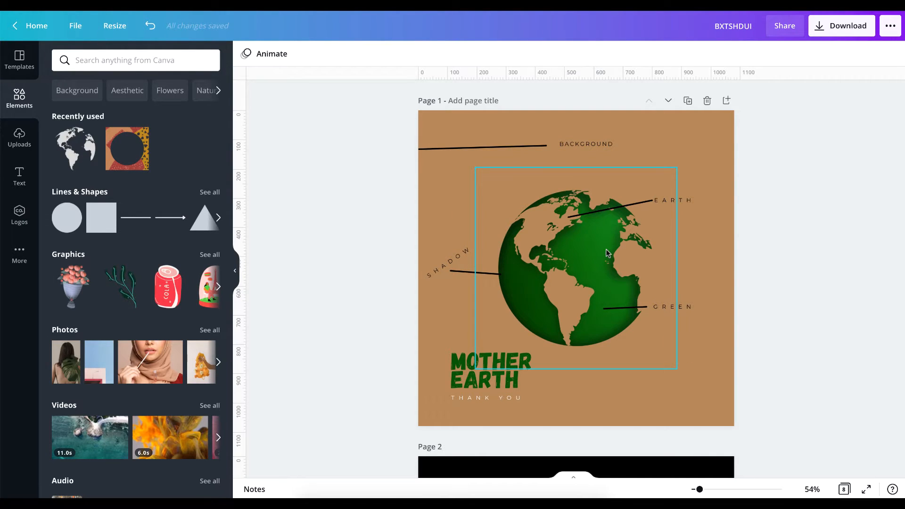
# - Examine the Mother Earth design on page 1, including its background, earth, green and shadow callouts
pyautogui.scroll(-2, 607, 250)
pyautogui.scroll(1, 606, 250)
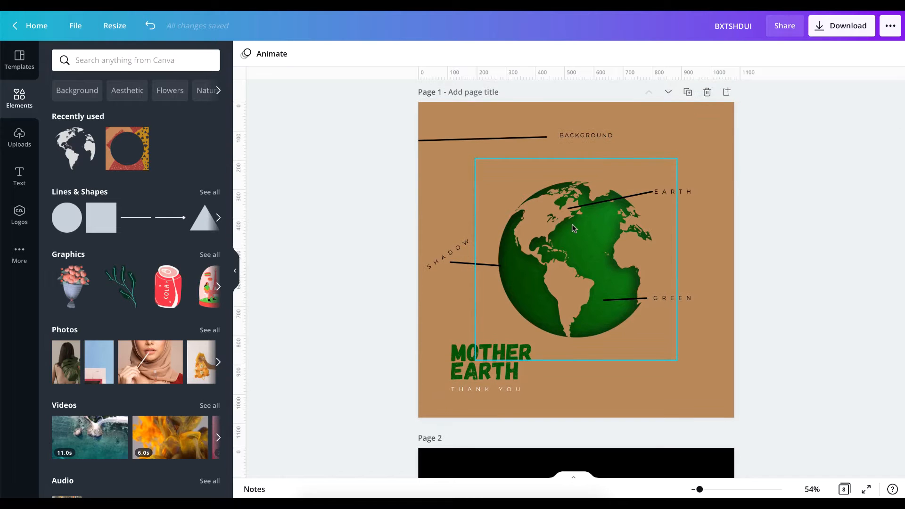
pyautogui.scroll(3, 574, 228)
pyautogui.scroll(-5, 574, 228)
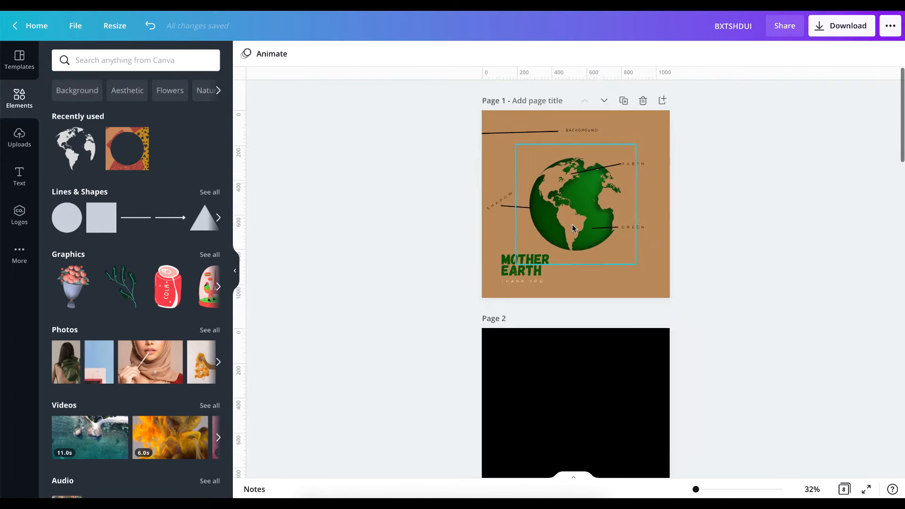
pyautogui.scroll(3, 573, 225)
pyautogui.scroll(-2, 572, 224)
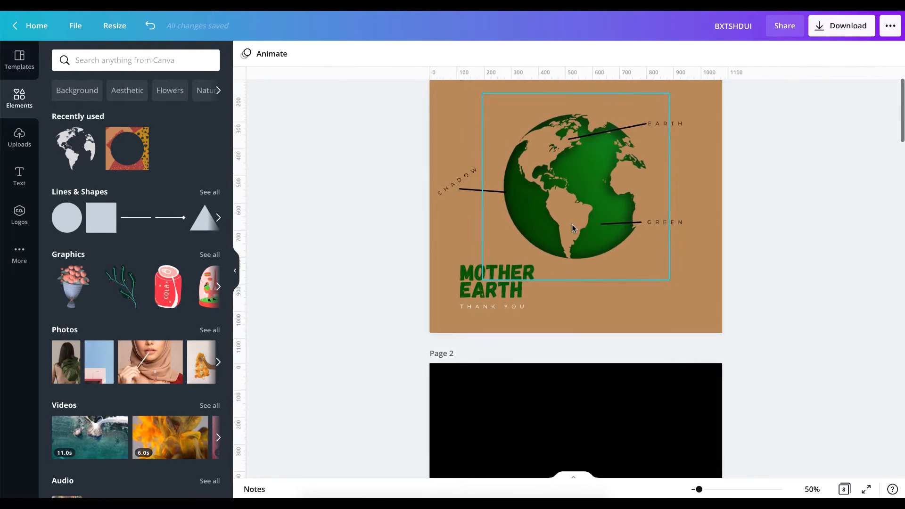
pyautogui.scroll(2, 573, 224)
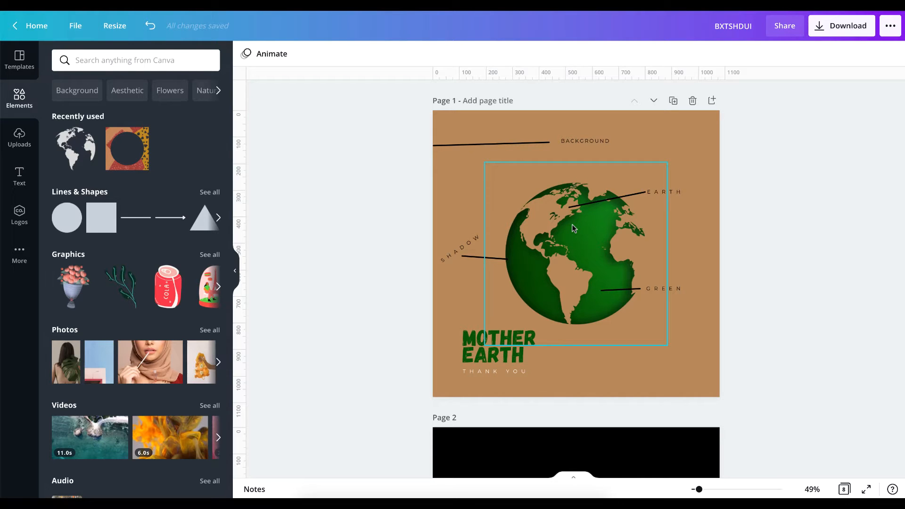
pyautogui.click(395, 202)
pyautogui.click(570, 216)
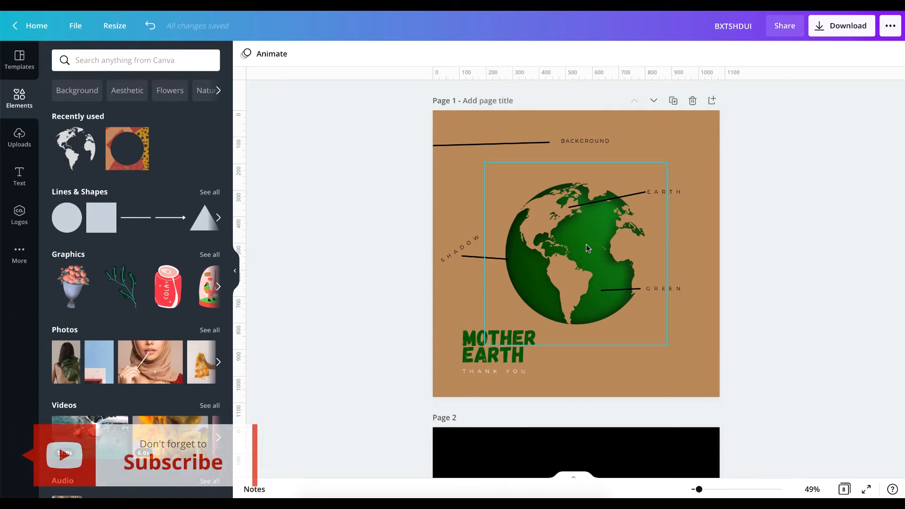
pyautogui.scroll(-3, 586, 244)
pyautogui.scroll(3, 586, 244)
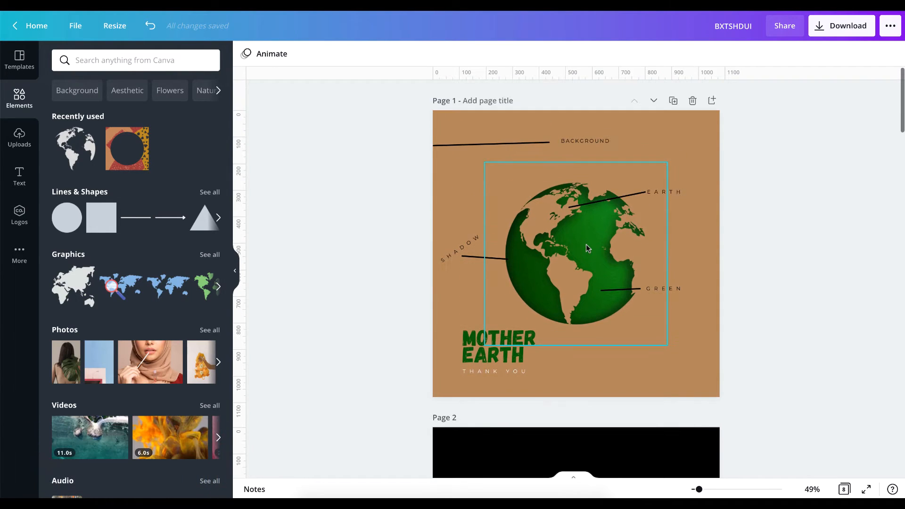
# - Add a new page directly after the Mother Earth design on page 1
pyautogui.click(712, 101)
pyautogui.scroll(6, 590, 208)
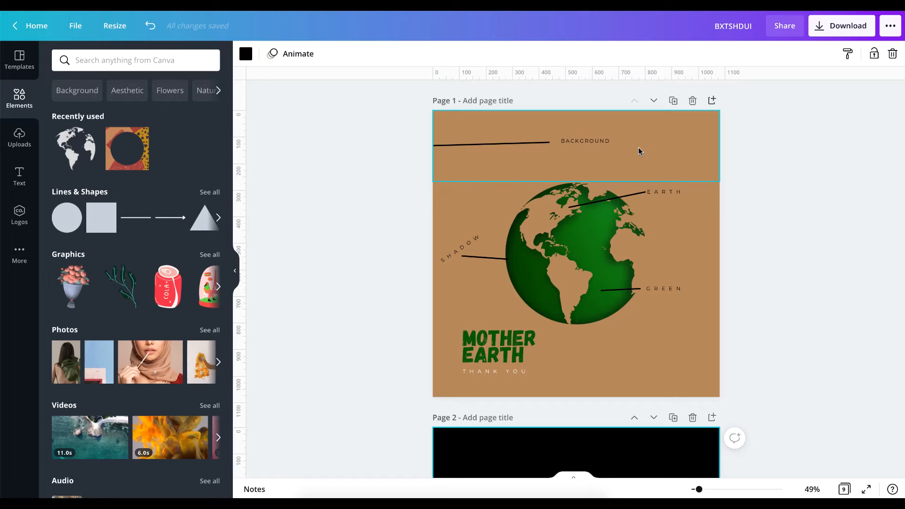
pyautogui.scroll(-2, 600, 261)
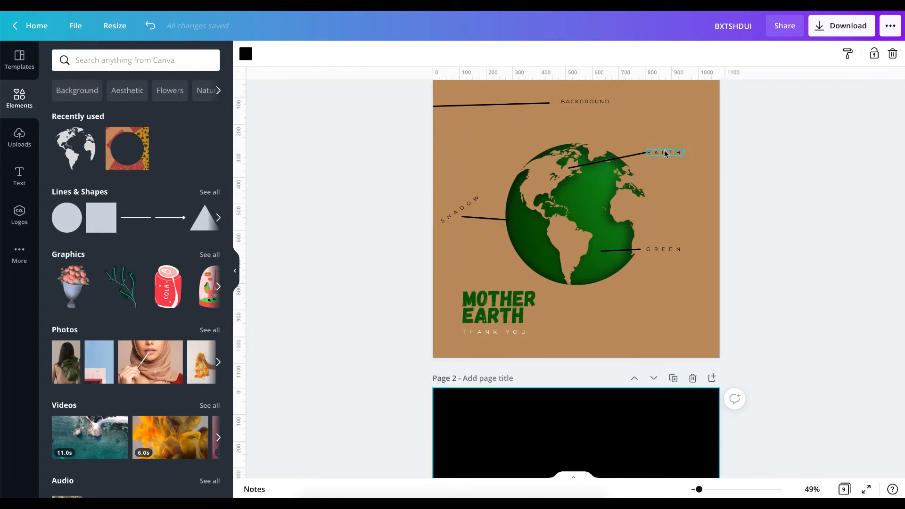
pyautogui.scroll(-5, 517, 360)
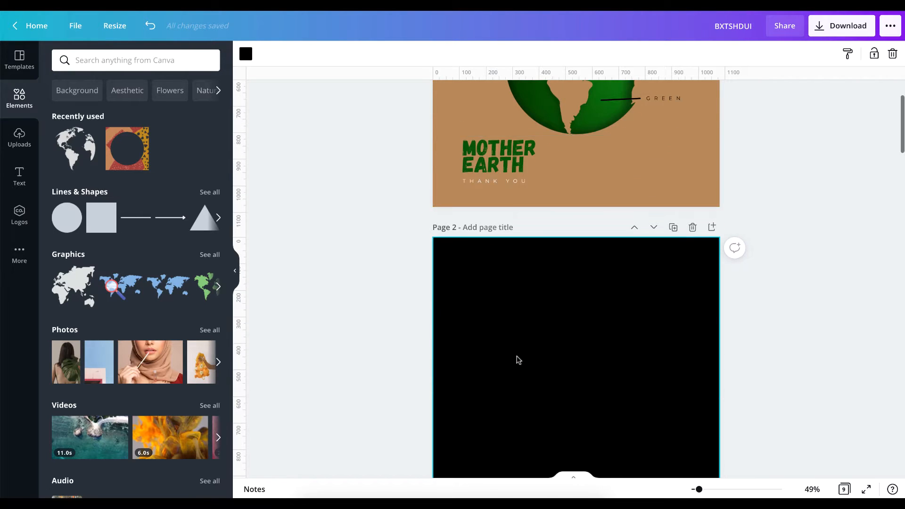
pyautogui.scroll(5, 517, 360)
pyautogui.scroll(-5, 517, 357)
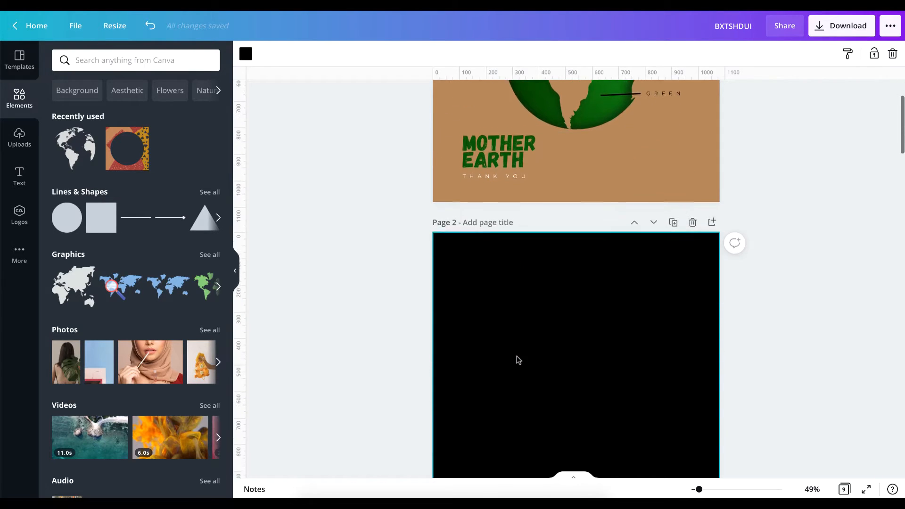
# - Search the elements for "earth" graphics and add the light grey continents-only globe to page 2
pyautogui.click(108, 61)
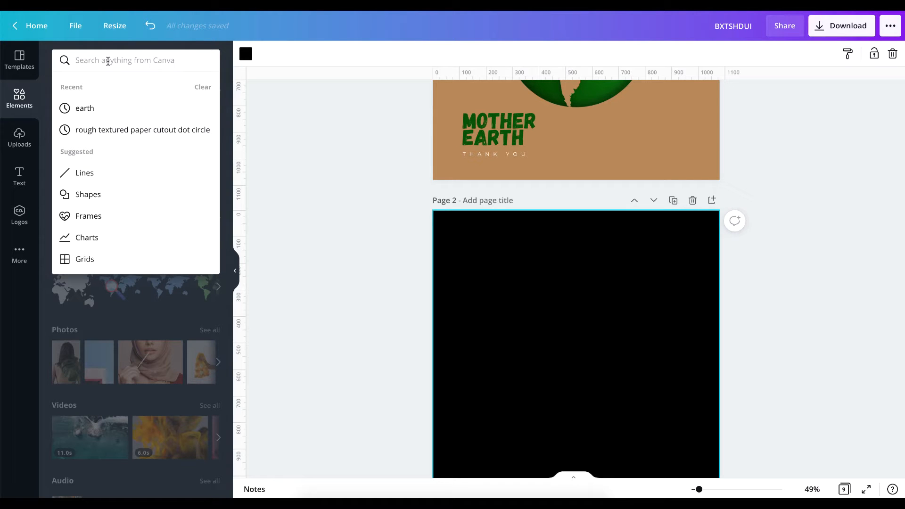
pyautogui.write('earth')
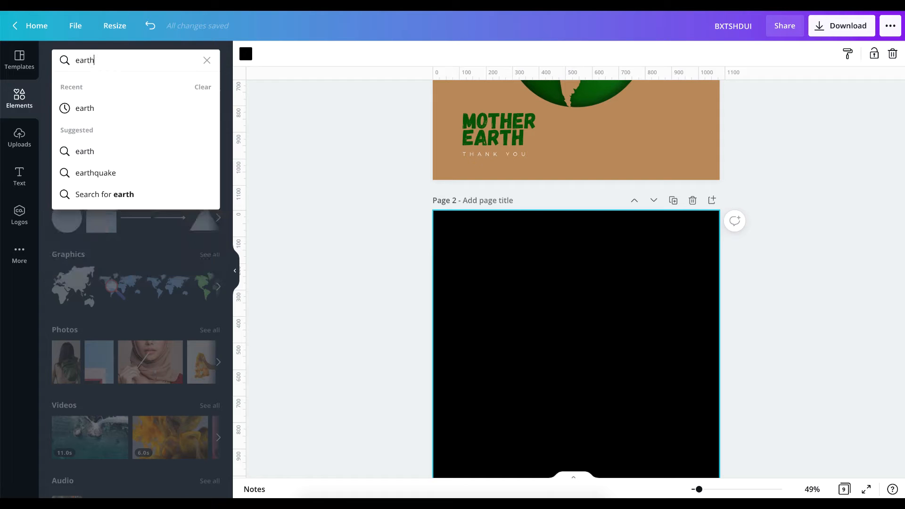
pyautogui.press('Return')
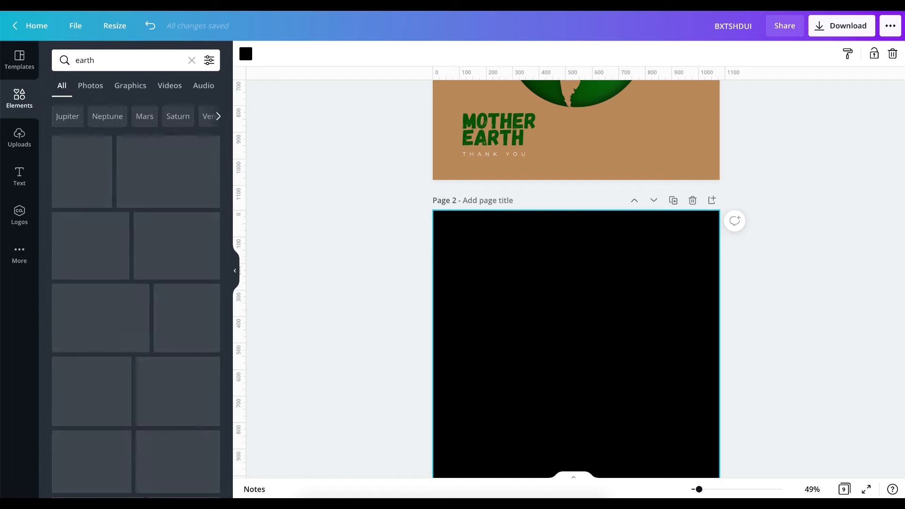
pyautogui.click(125, 87)
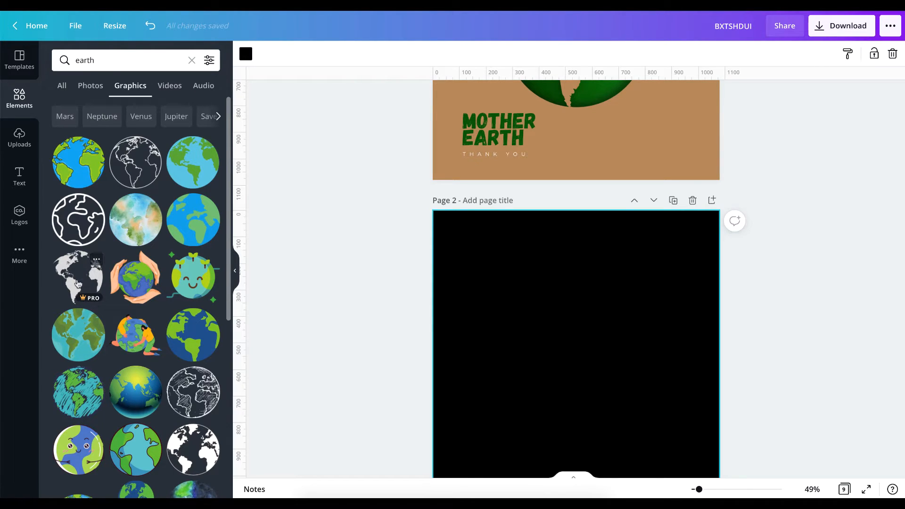
pyautogui.click(77, 273)
pyautogui.scroll(-2, 510, 327)
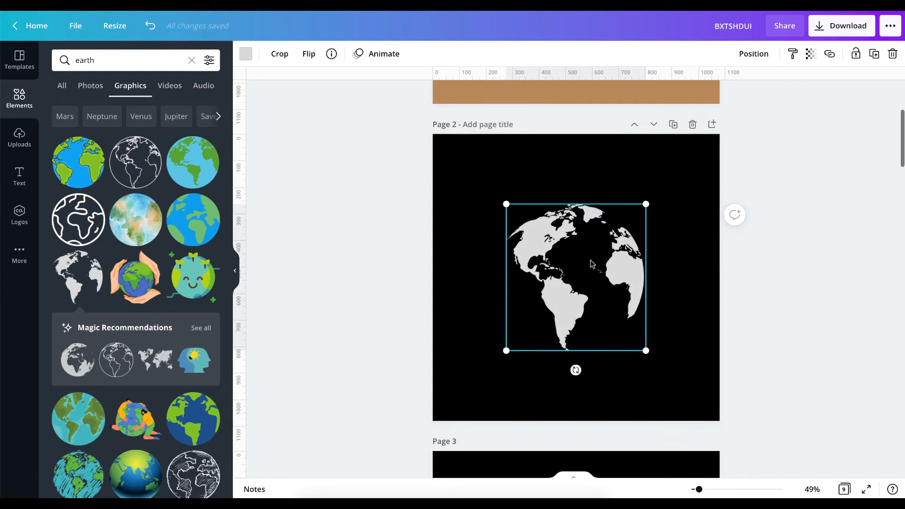
# - Shrink the globe graphic on page 2 to about 410 px wide and colour it white
pyautogui.moveTo(646, 206); pyautogui.dragTo(631, 220)
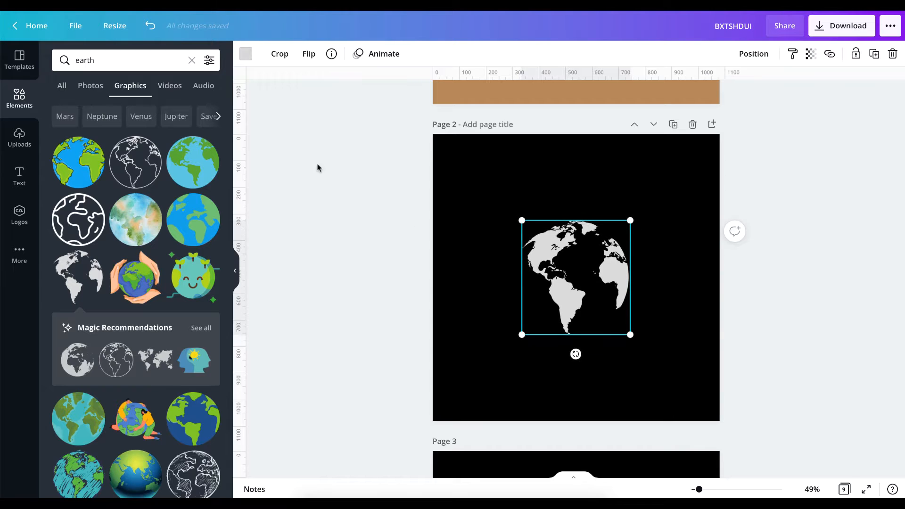
pyautogui.click(246, 53)
pyautogui.click(63, 142)
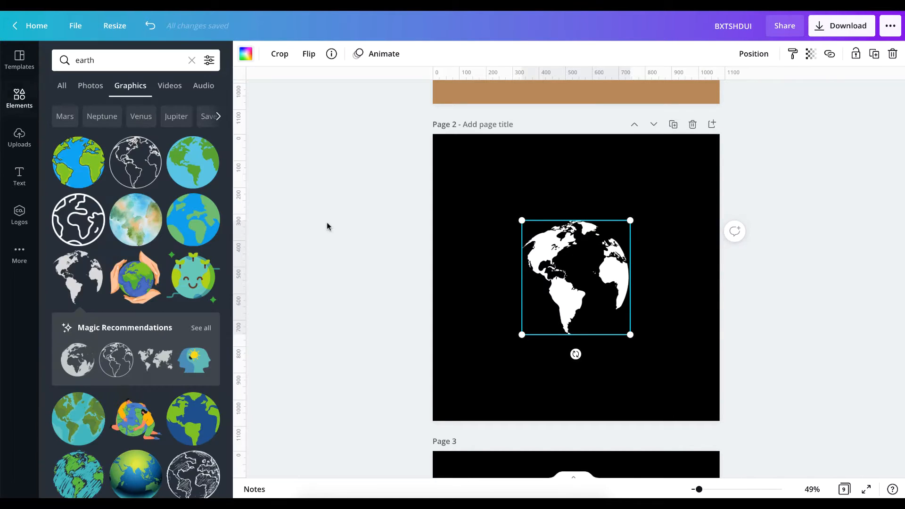
pyautogui.click(327, 222)
# - Move the white globe from the centre of page 2 to the page's right side
pyautogui.click(543, 286)
pyautogui.moveTo(544, 286); pyautogui.dragTo(615, 286)
pyautogui.scroll(5, 613, 288)
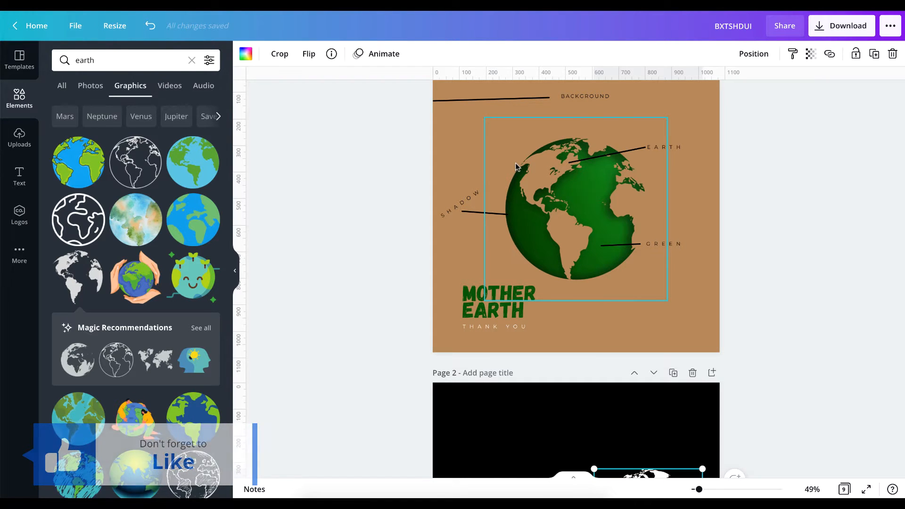
pyautogui.scroll(-8, 517, 166)
pyautogui.scroll(1, 516, 166)
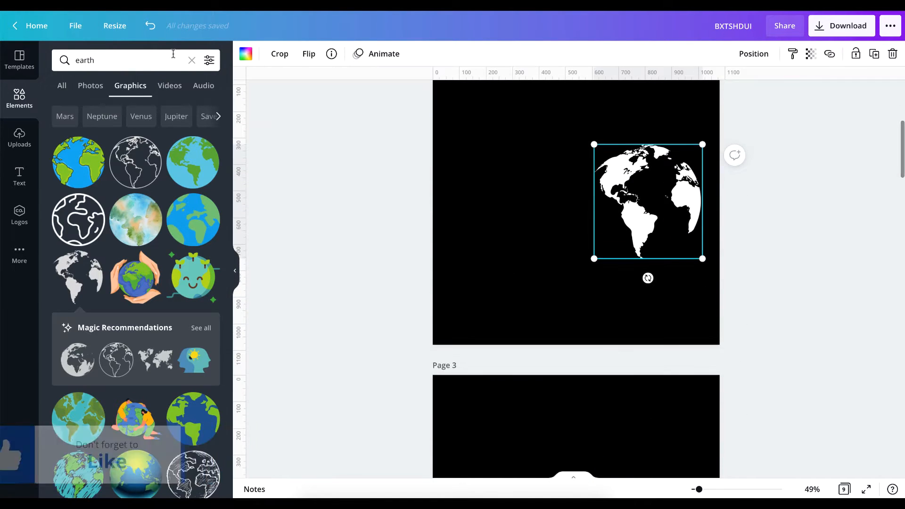
# - Add a square shape beside the globe on page 2, colour it white and shrink it to about 360 px wide
pyautogui.click(192, 60)
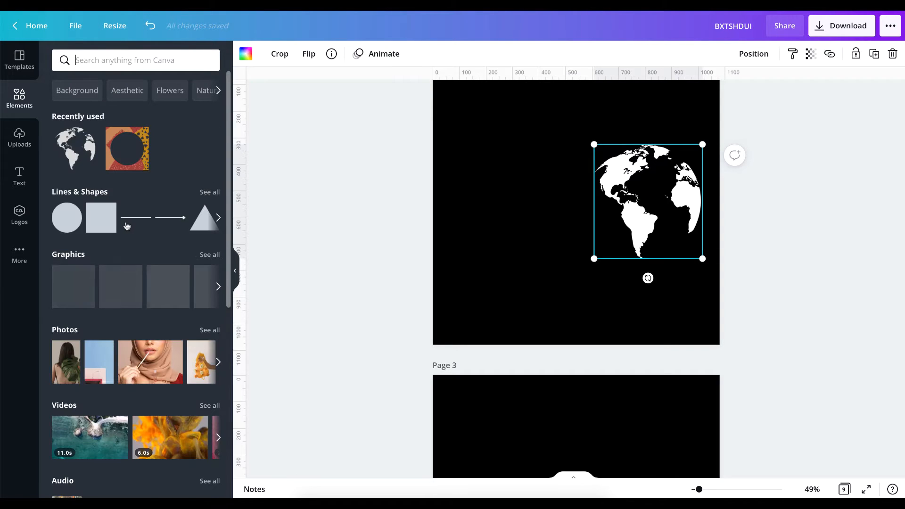
pyautogui.click(101, 217)
pyautogui.moveTo(605, 185); pyautogui.dragTo(540, 186)
pyautogui.click(246, 55)
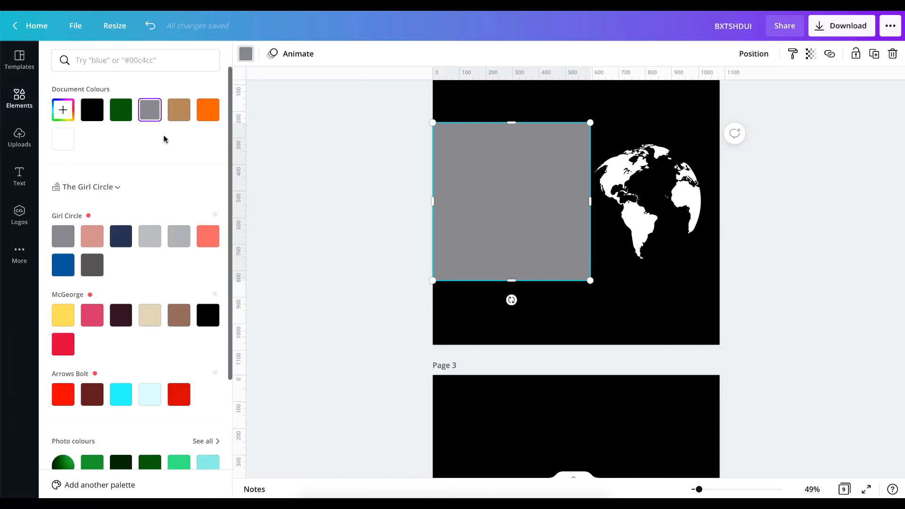
pyautogui.click(61, 141)
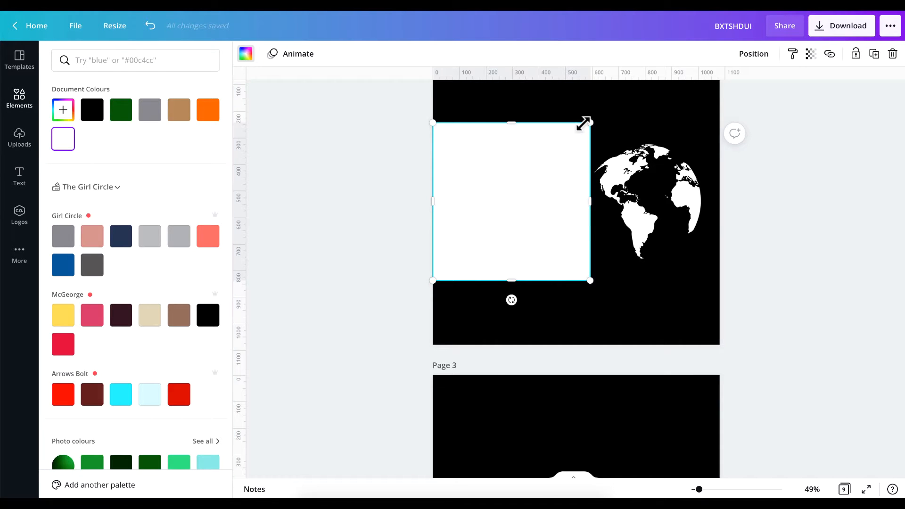
pyautogui.moveTo(591, 122); pyautogui.dragTo(559, 154)
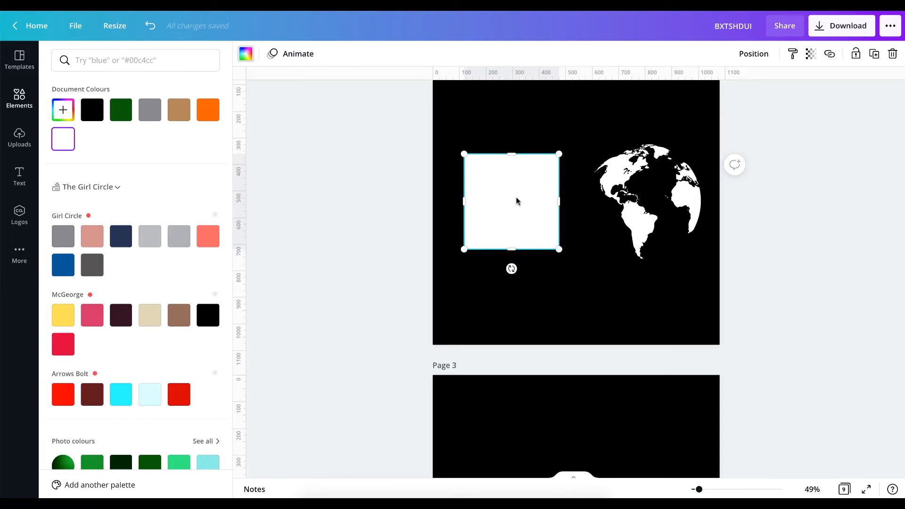
# - Move the white square against the globe's left edge so that the two white shapes overlap slightly
pyautogui.moveTo(516, 201); pyautogui.dragTo(567, 202)
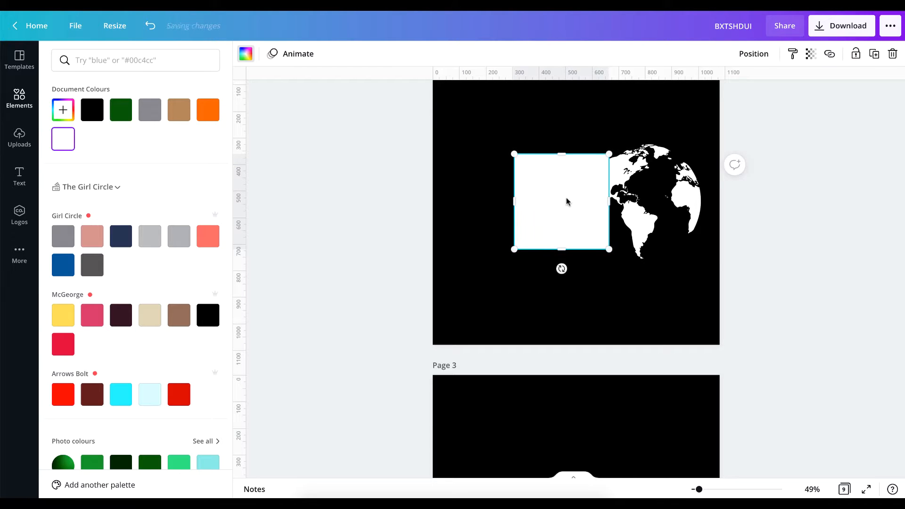
pyautogui.click(791, 204)
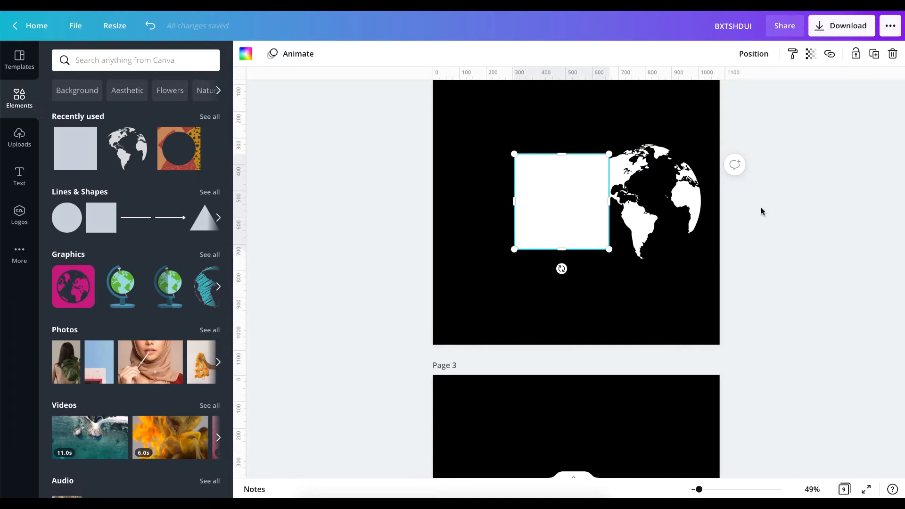
pyautogui.click(768, 234)
pyautogui.click(566, 182)
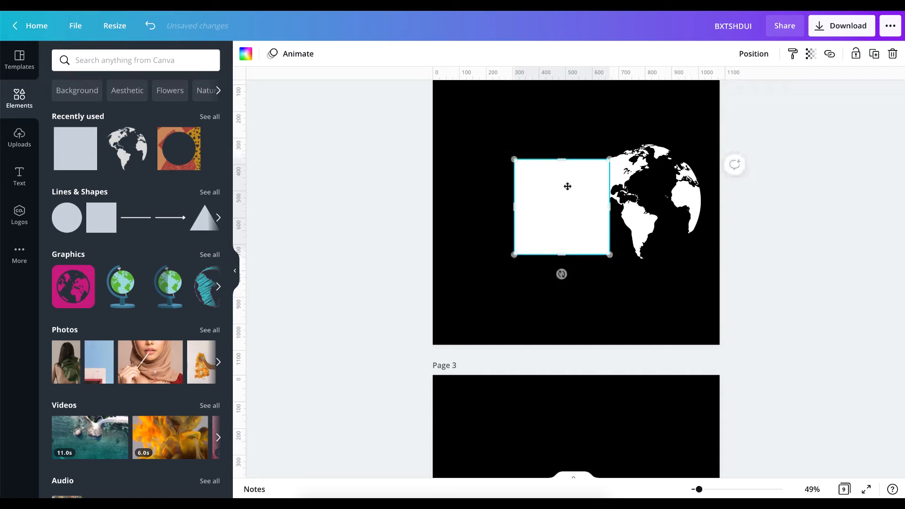
pyautogui.moveTo(568, 186); pyautogui.dragTo(567, 186)
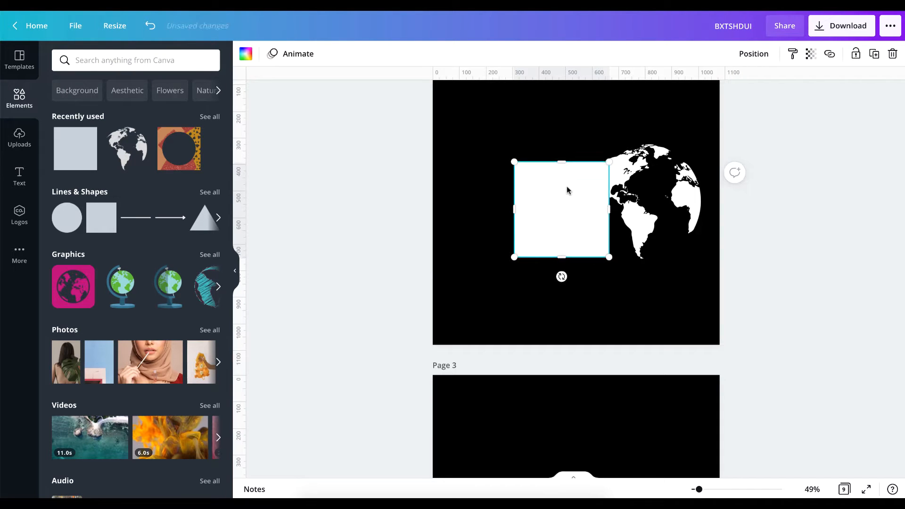
pyautogui.click(799, 244)
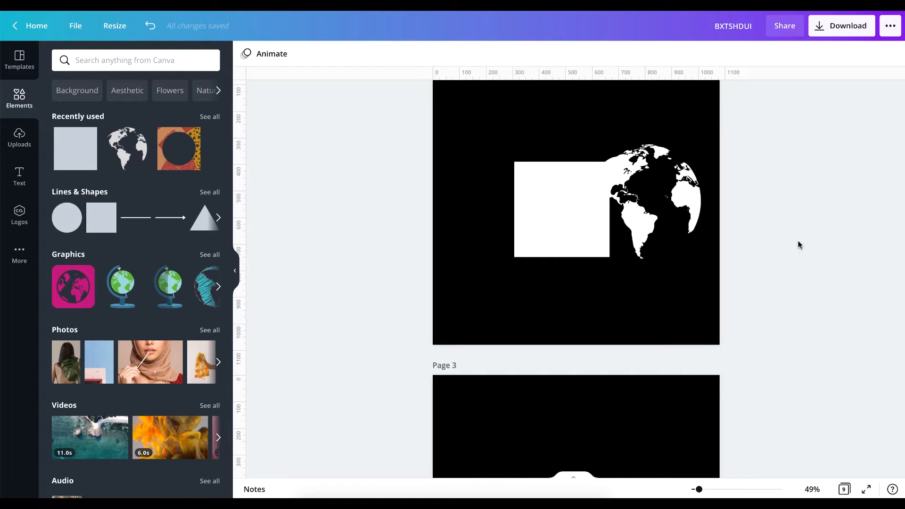
# - Move the white square away from the globe and delete it from page 2
pyautogui.click(542, 196)
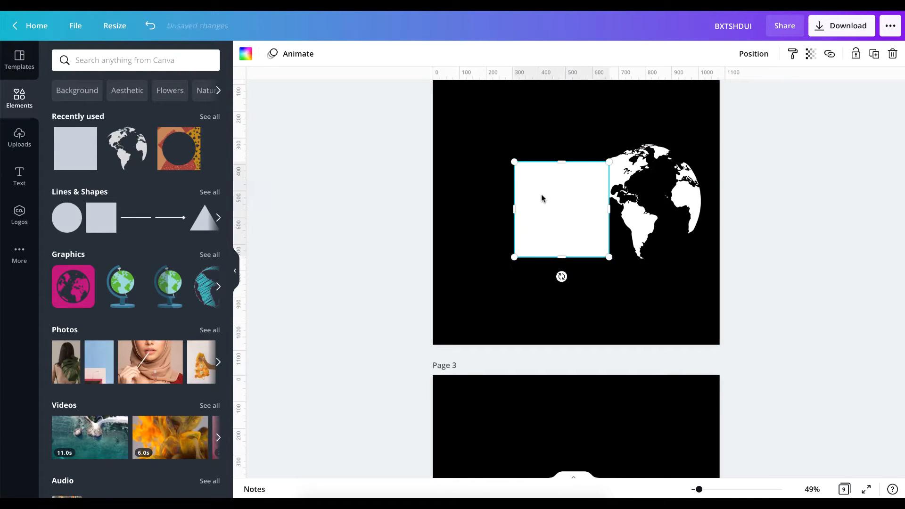
pyautogui.moveTo(556, 201); pyautogui.dragTo(495, 202)
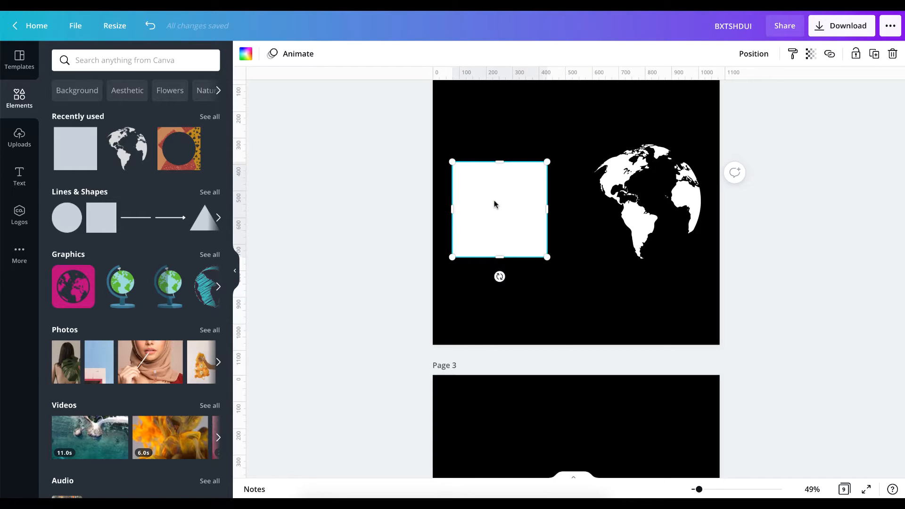
pyautogui.press('Delete')
# - Check the details of the recently used Rough Textured Paper Cutout Dot Circle Frame and add it to page 2
pyautogui.scroll(7, 493, 202)
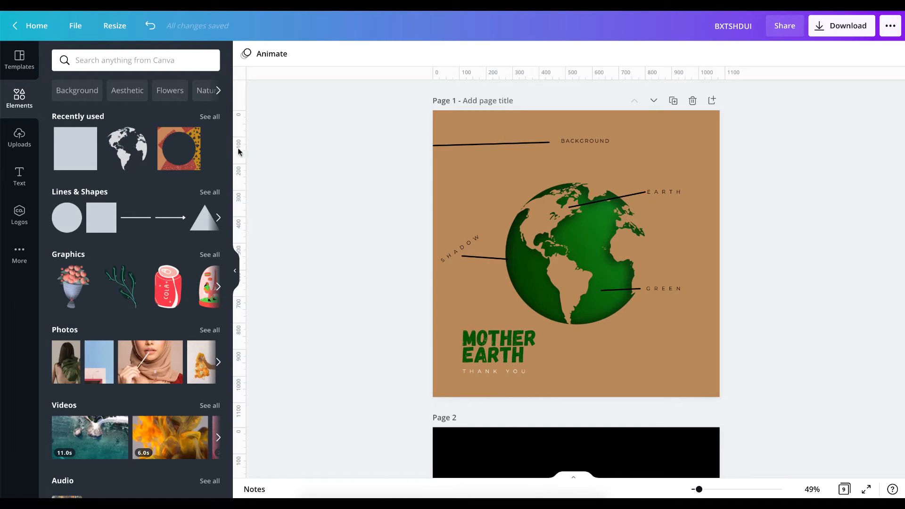
pyautogui.click(195, 136)
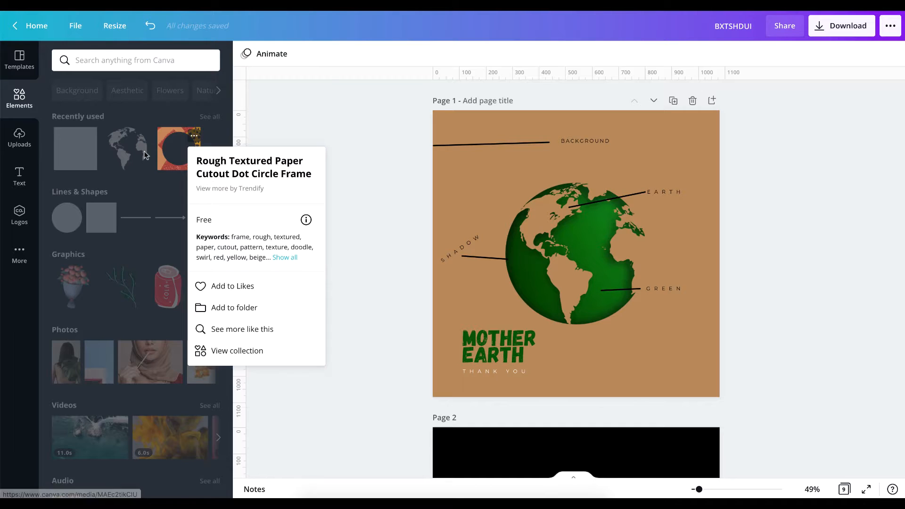
pyautogui.scroll(-5, 558, 337)
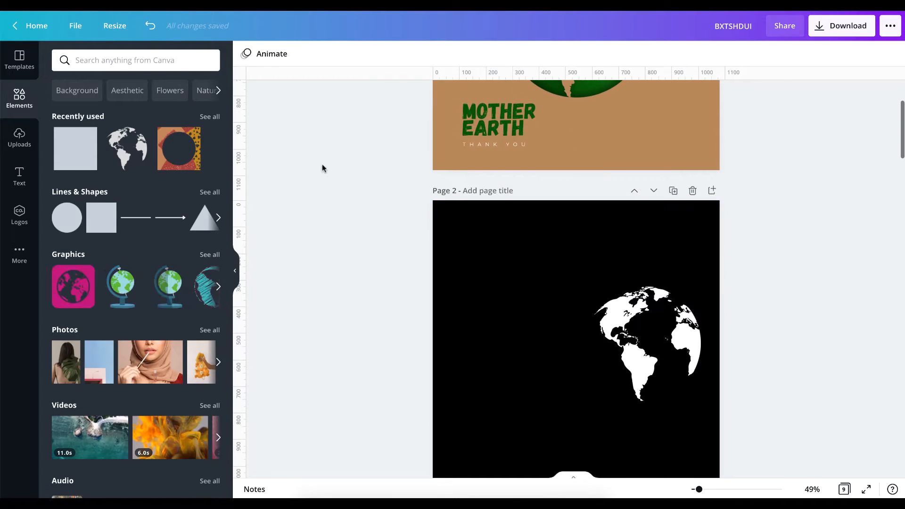
pyautogui.click(179, 147)
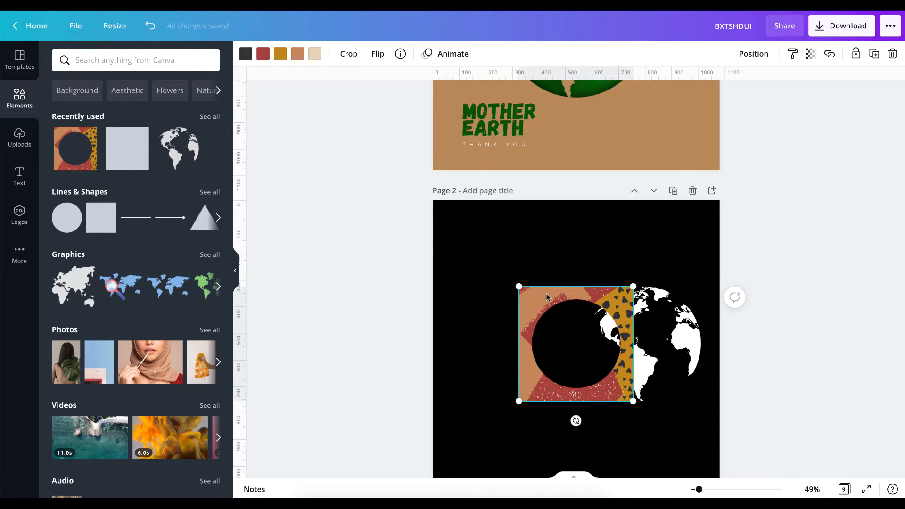
# - Place the circle cutout frame on the left half of page 2 and shift the white globe slightly left beside it
pyautogui.moveTo(545, 298); pyautogui.dragTo(488, 299)
pyautogui.moveTo(650, 331); pyautogui.dragTo(642, 331)
pyautogui.click(800, 339)
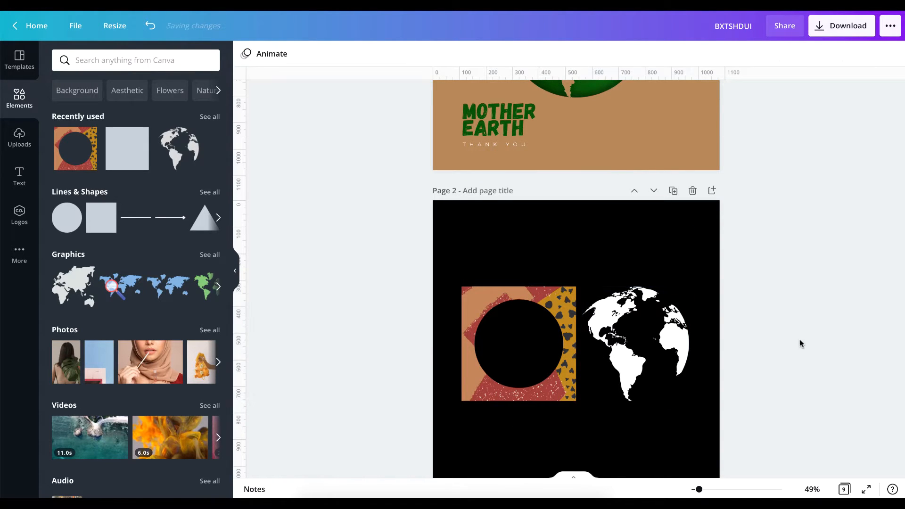
# - Change the background colour of page 2 from the document colours to white
pyautogui.click(502, 330)
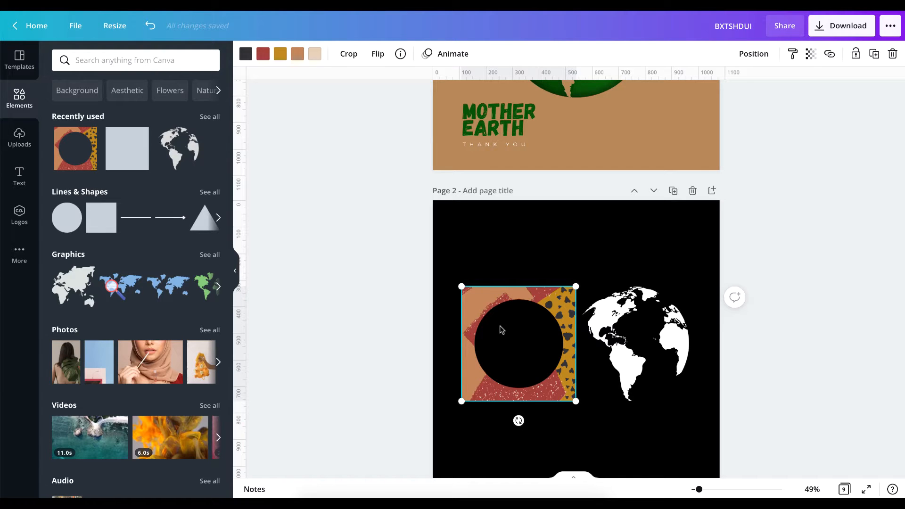
pyautogui.scroll(-2, 502, 330)
pyautogui.scroll(-1, 502, 329)
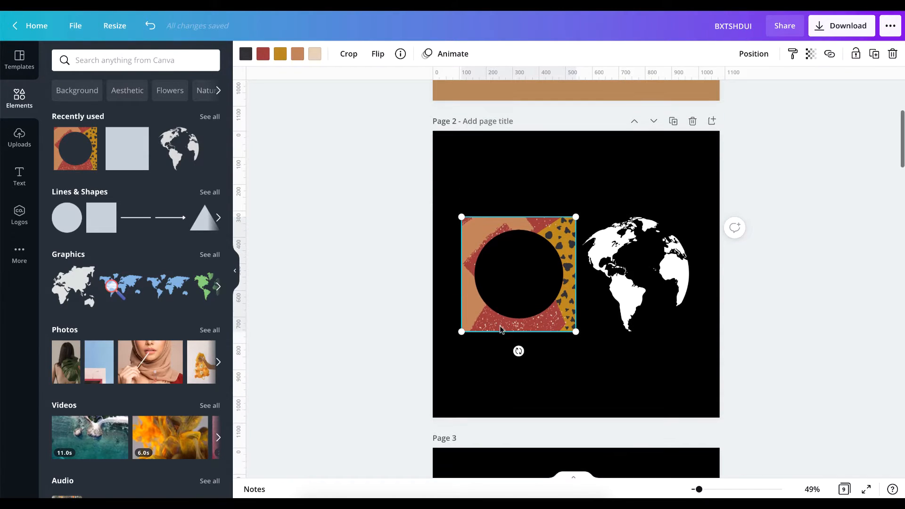
pyautogui.click(246, 54)
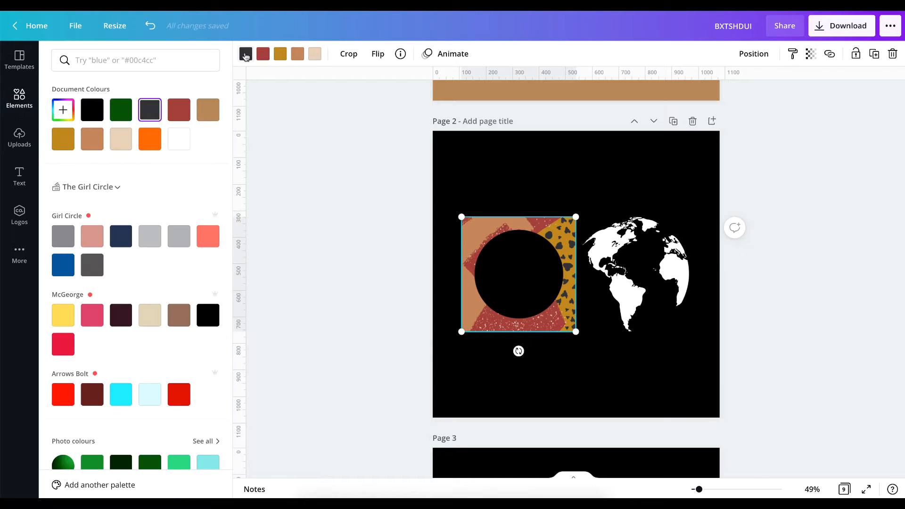
pyautogui.click(490, 170)
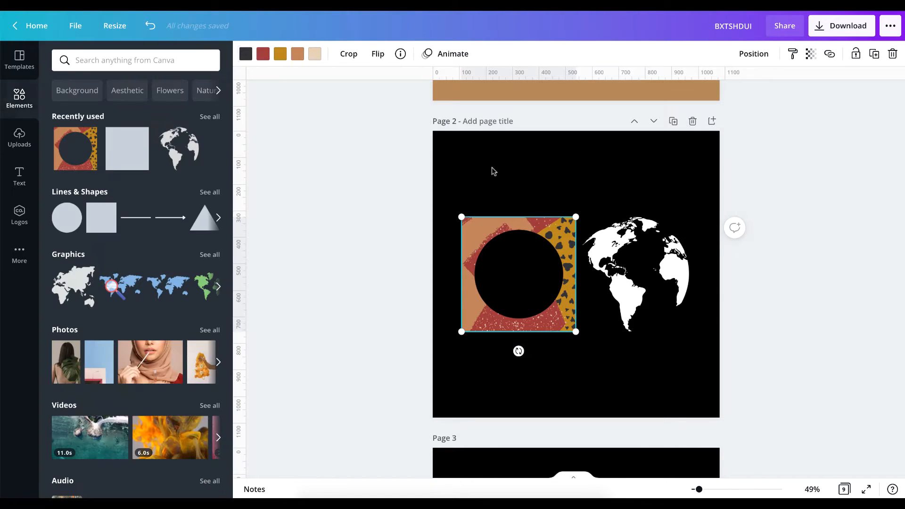
pyautogui.click(245, 55)
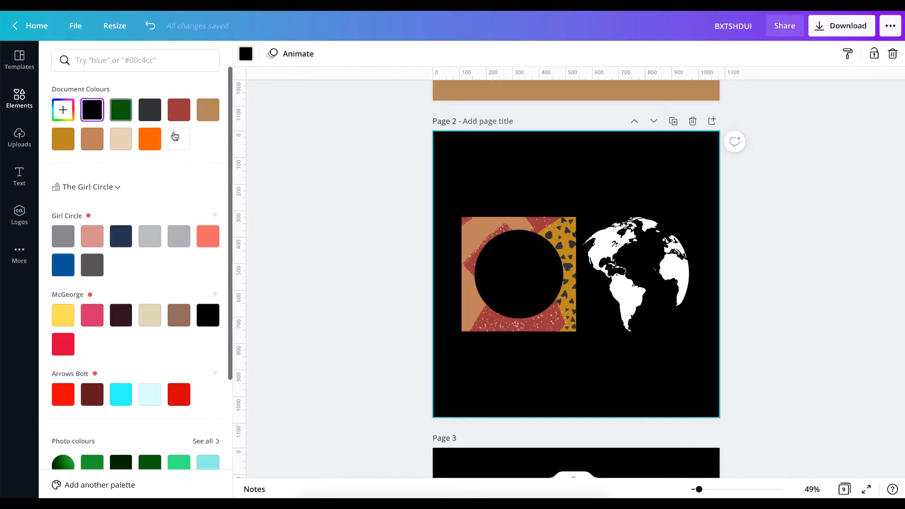
pyautogui.click(179, 139)
# - Recolour the globe graphic on page 2 black
pyautogui.click(639, 252)
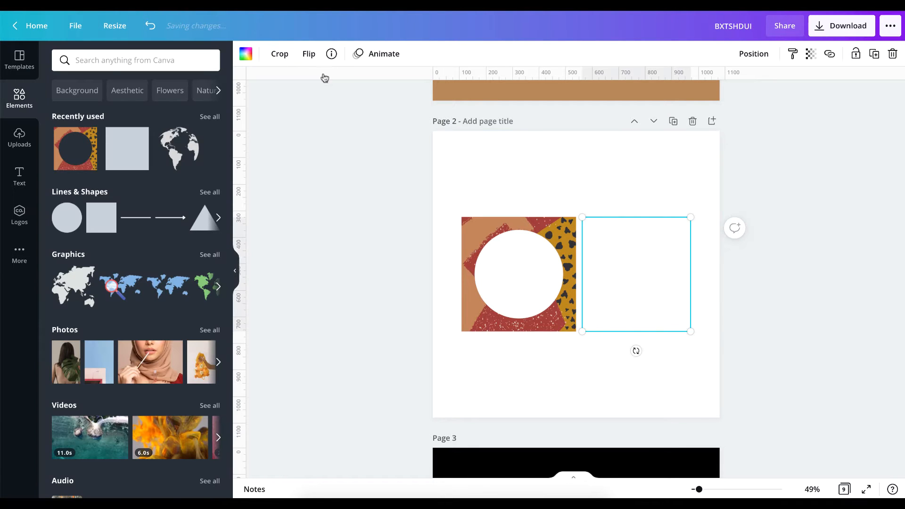
pyautogui.click(245, 55)
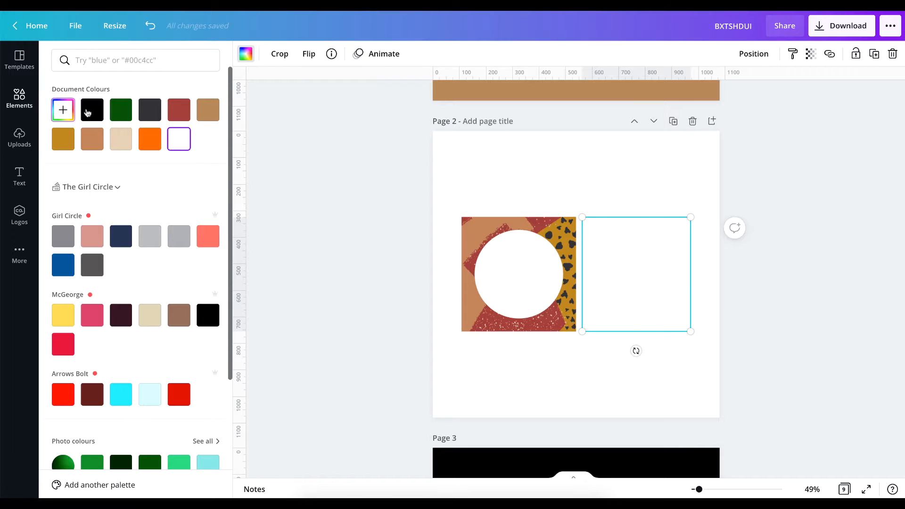
pyautogui.click(89, 112)
# - Recolour all five colours of the circle cutout frame to black, making it a solid black square with a circular opening
pyautogui.click(550, 234)
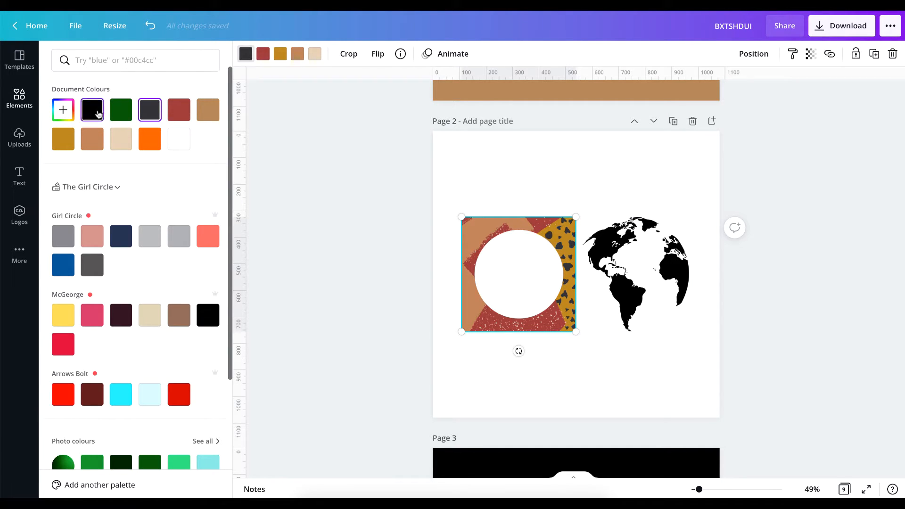
pyautogui.click(92, 110)
pyautogui.click(263, 56)
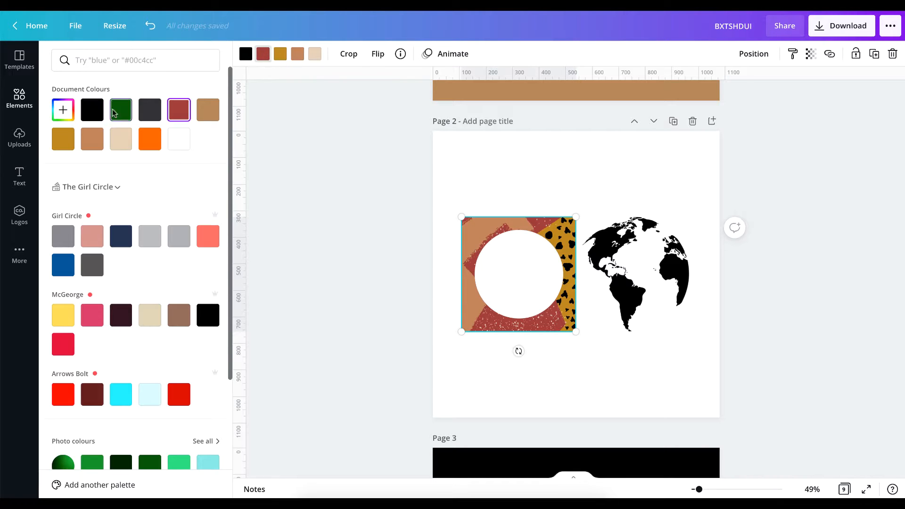
pyautogui.click(92, 109)
pyautogui.click(281, 55)
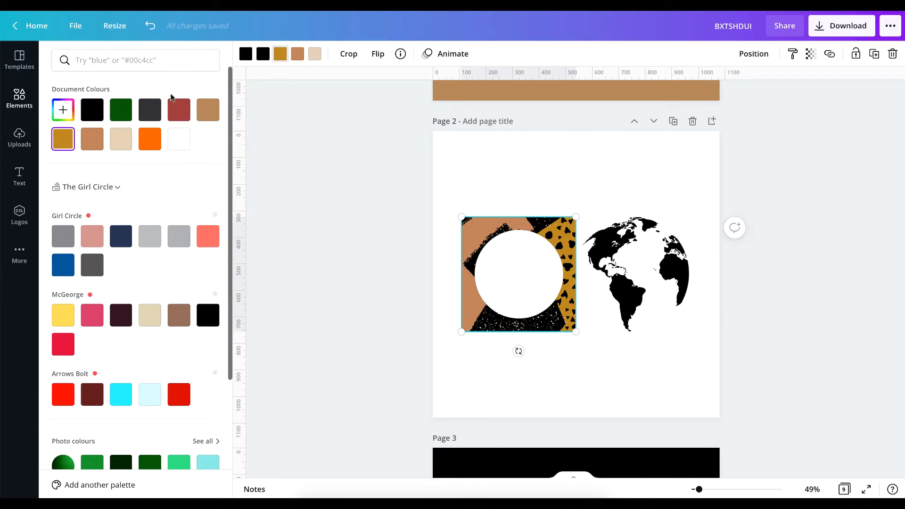
pyautogui.click(92, 109)
pyautogui.click(297, 55)
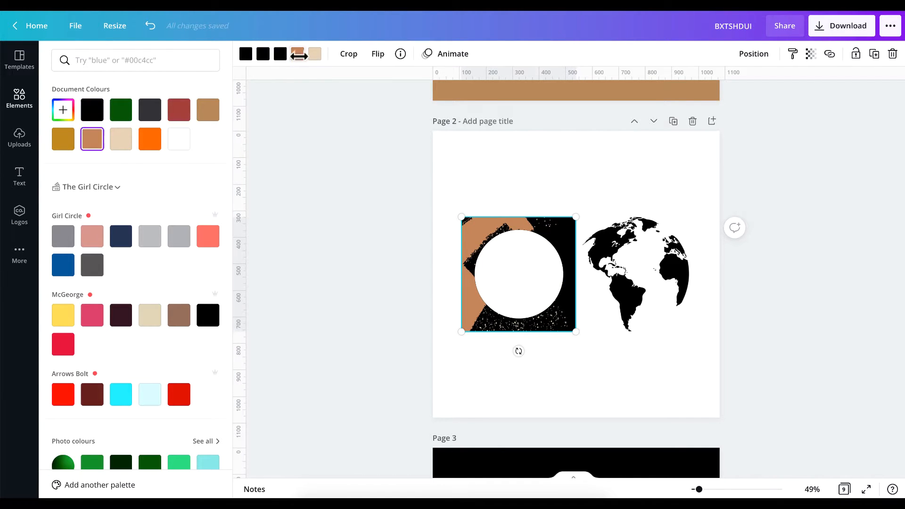
pyautogui.click(92, 109)
pyautogui.click(315, 55)
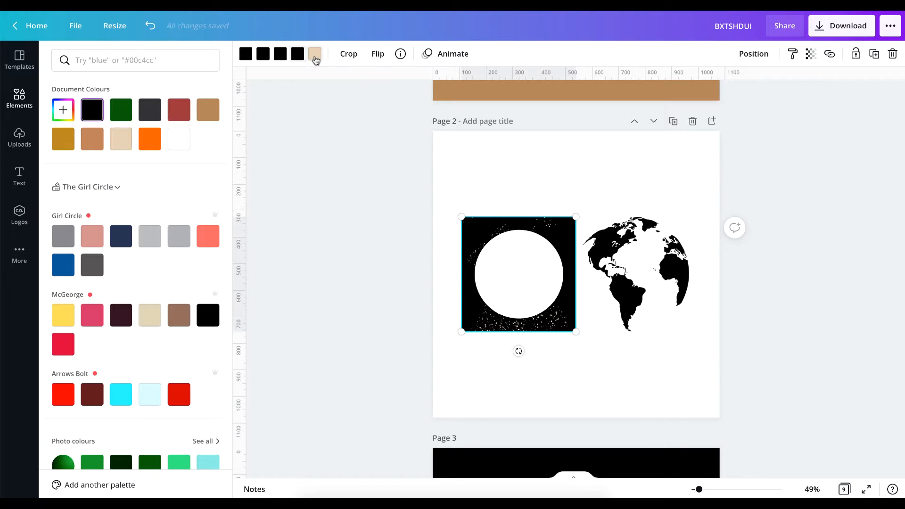
pyautogui.click(92, 109)
pyautogui.click(551, 179)
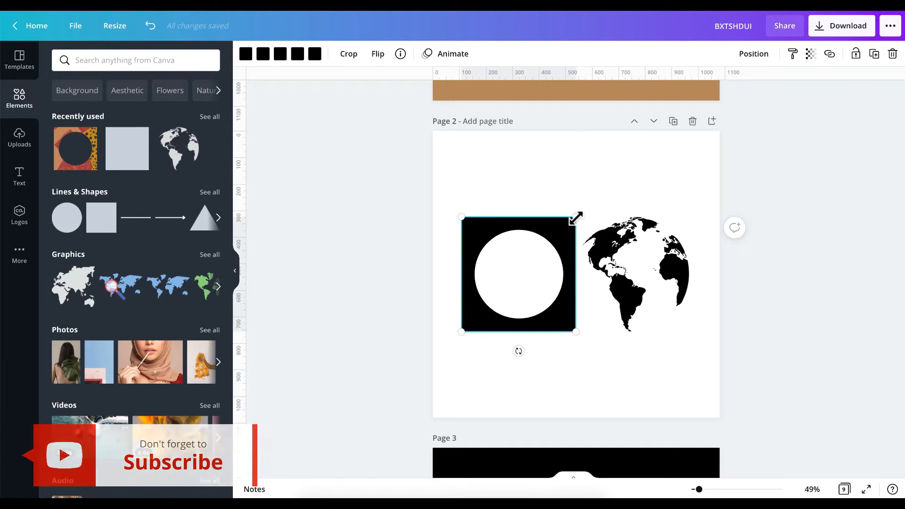
# - Fit the black globe inside the frame's circular opening, then centre and enlarge both together until they nearly fill page 2
pyautogui.click(650, 283)
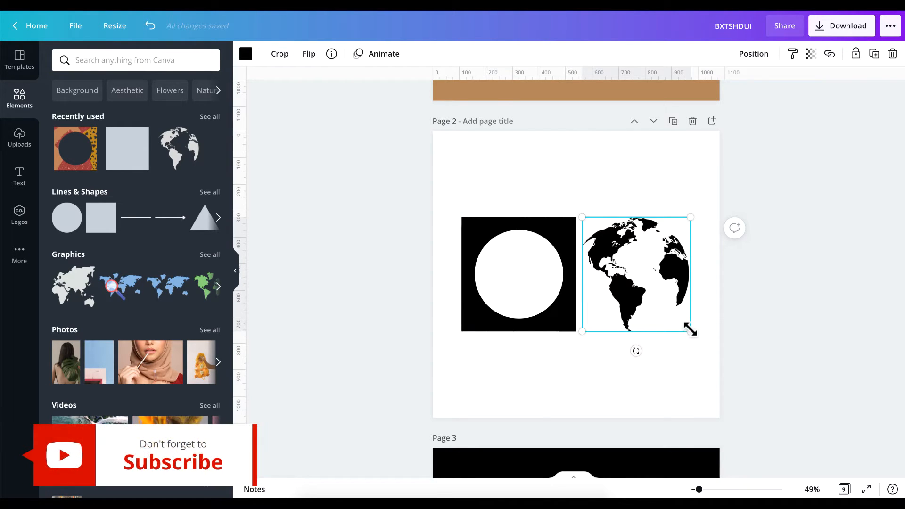
pyautogui.moveTo(691, 329); pyautogui.dragTo(572, 344)
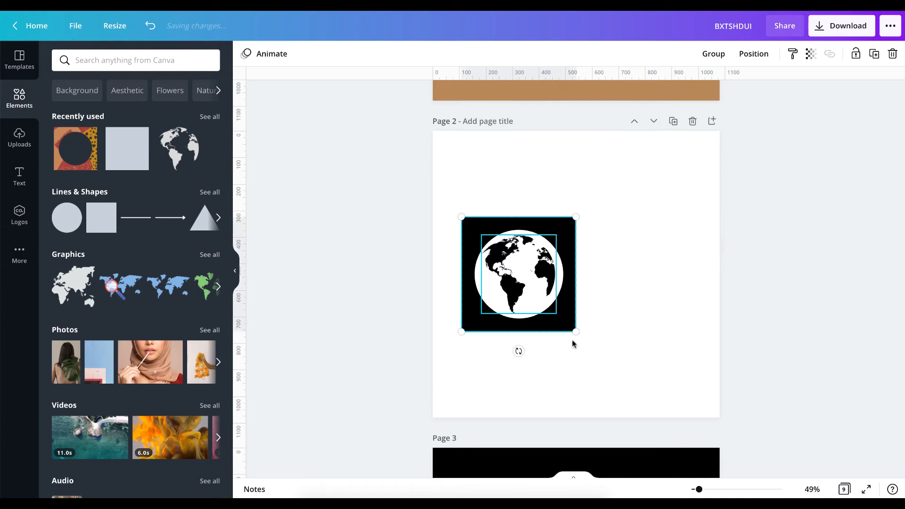
pyautogui.moveTo(495, 265); pyautogui.dragTo(551, 266)
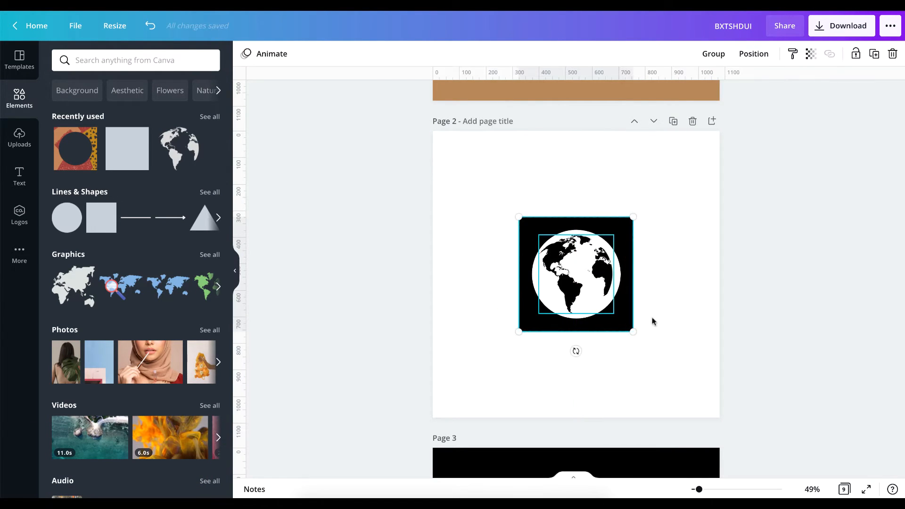
pyautogui.moveTo(632, 330); pyautogui.dragTo(688, 424)
pyautogui.click(721, 320)
# - Enlarge the globe alone until its landmasses overlap the edge of the frame's circular opening and merge with the black frame
pyautogui.click(588, 250)
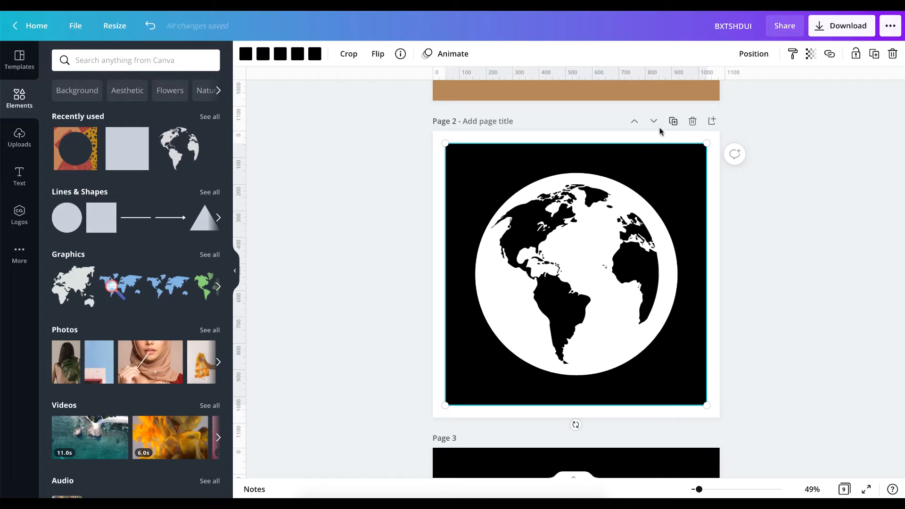
pyautogui.click(750, 56)
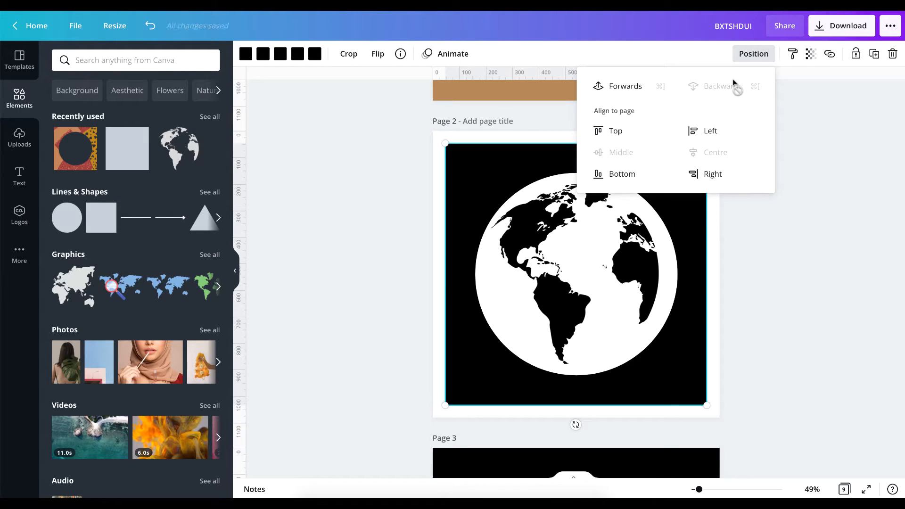
pyautogui.click(656, 357)
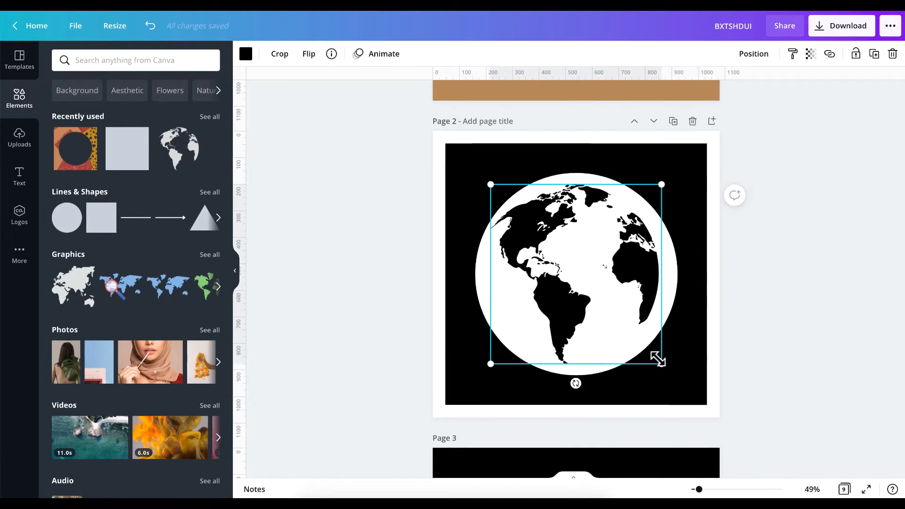
pyautogui.moveTo(659, 359); pyautogui.dragTo(681, 383)
pyautogui.moveTo(680, 174); pyautogui.dragTo(687, 168)
pyautogui.click(805, 341)
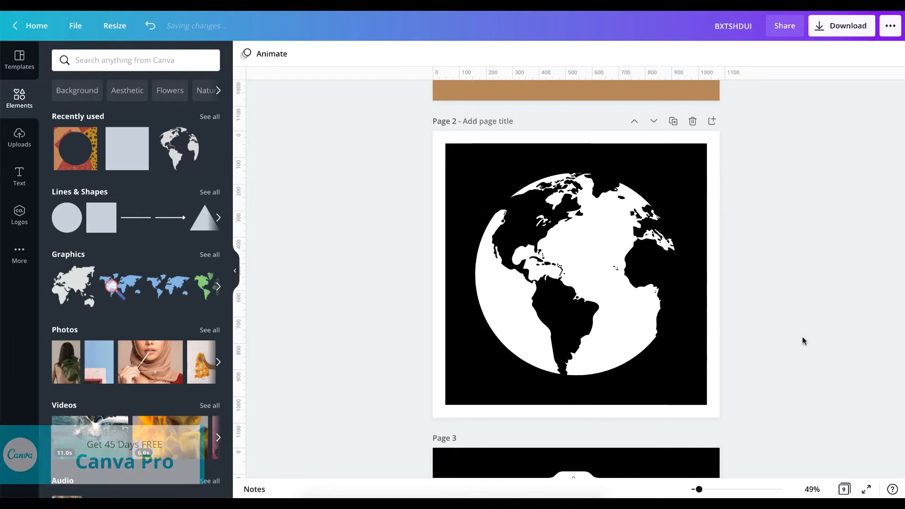
pyautogui.click(604, 309)
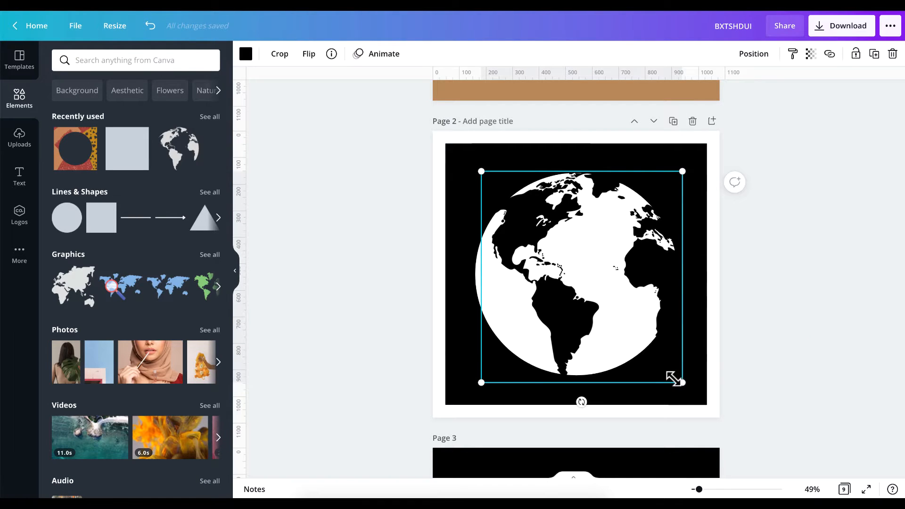
pyautogui.moveTo(674, 378); pyautogui.dragTo(674, 378)
pyautogui.click(774, 329)
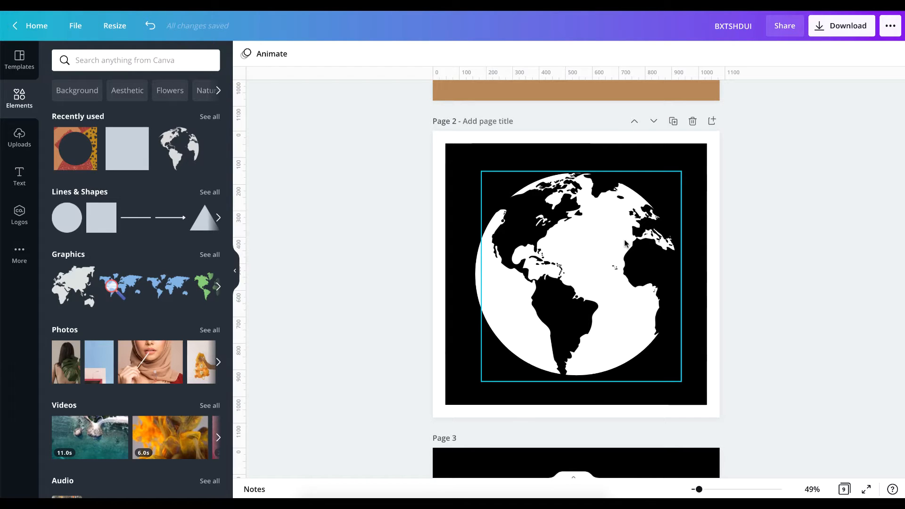
# - Shrink the frame and globe together to about 740 px wide, keeping them centred with a wider margin around them
pyautogui.hotkey('ctrl', 'a')
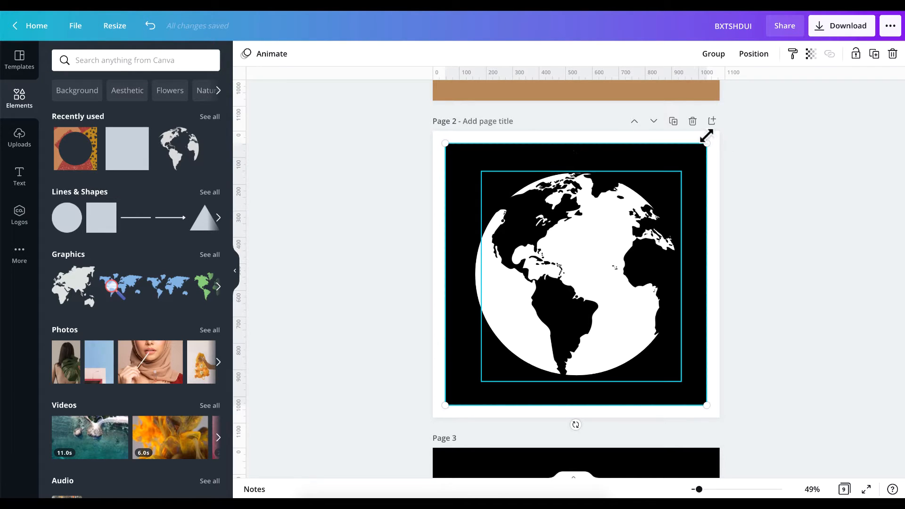
pyautogui.moveTo(706, 143); pyautogui.dragTo(675, 175)
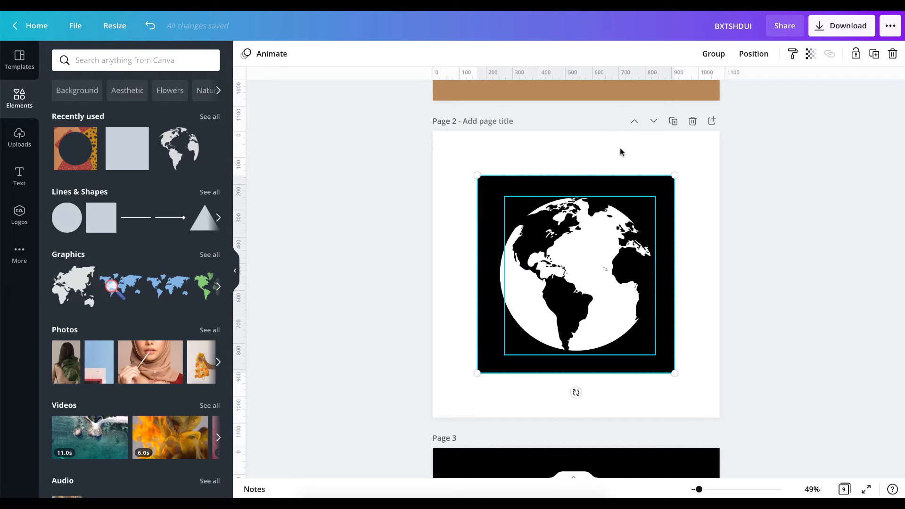
pyautogui.click(579, 142)
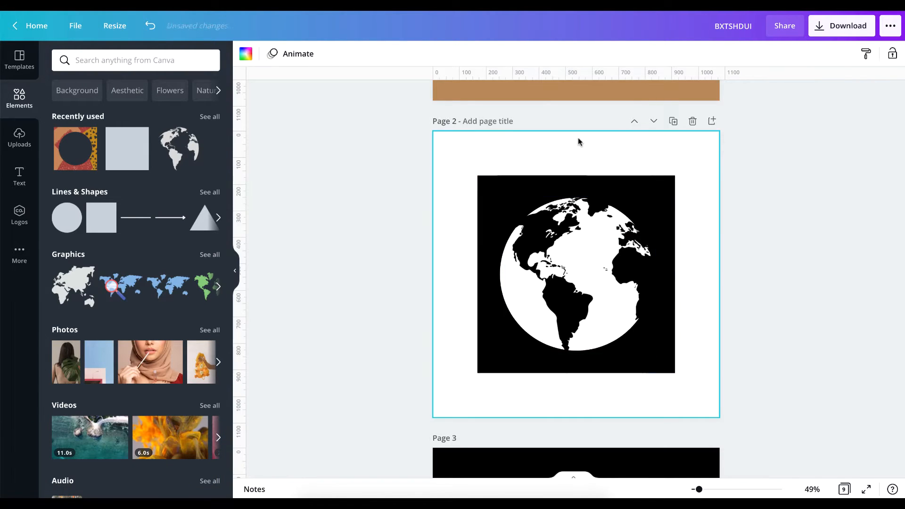
pyautogui.moveTo(465, 147); pyautogui.dragTo(687, 380)
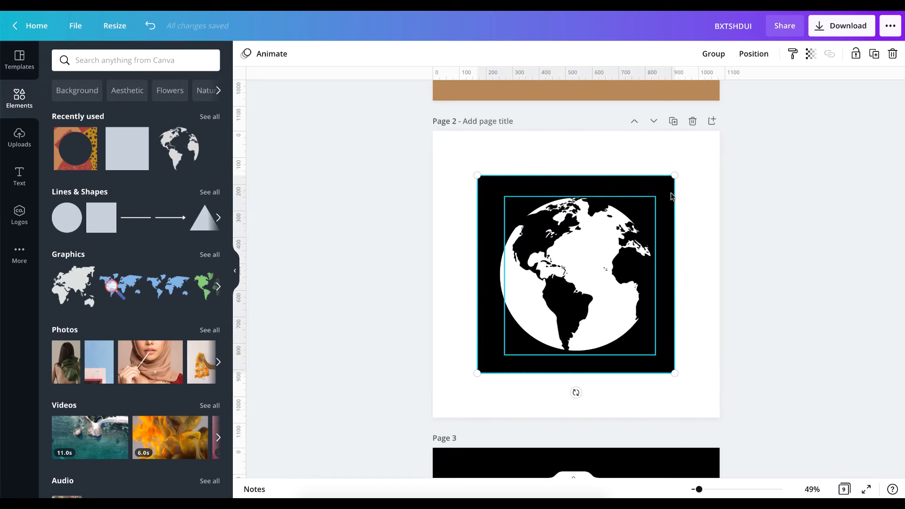
pyautogui.moveTo(674, 175); pyautogui.dragTo(675, 176)
pyautogui.click(827, 203)
# - Download only page 2 as a PNG at size 2 (2160 × 2160 px) with a transparent background
pyautogui.click(840, 32)
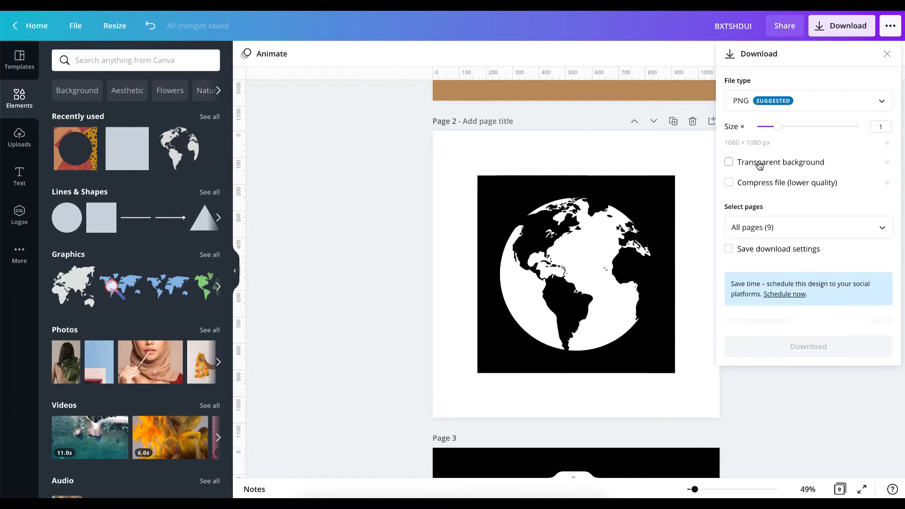
pyautogui.click(760, 162)
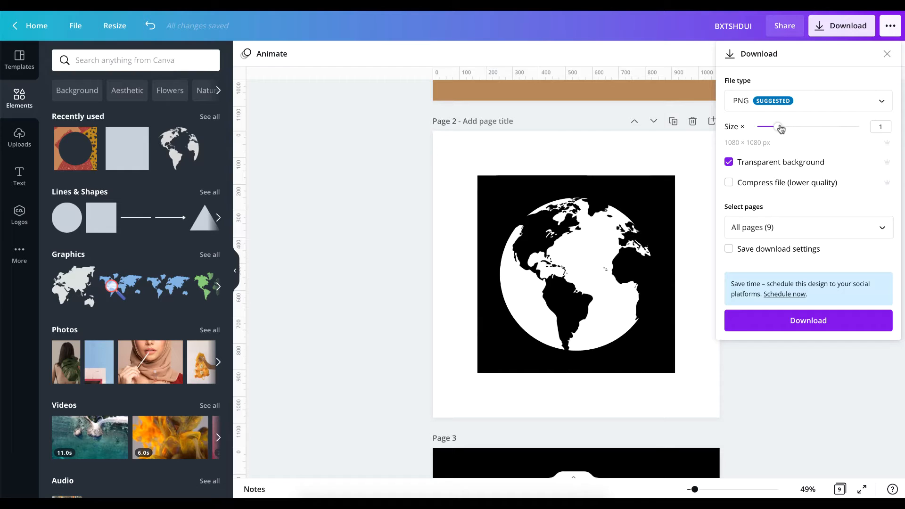
pyautogui.moveTo(781, 128); pyautogui.dragTo(810, 132)
pyautogui.click(875, 231)
pyautogui.click(783, 317)
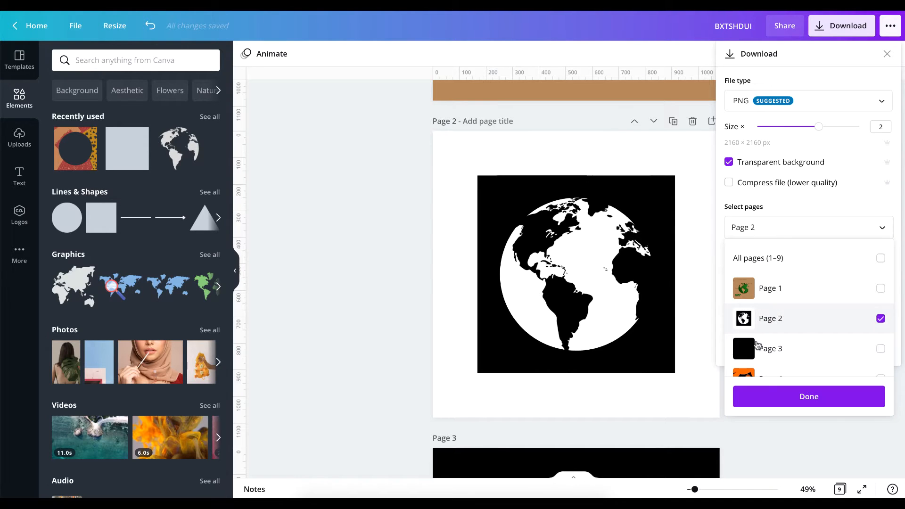
pyautogui.click(770, 401)
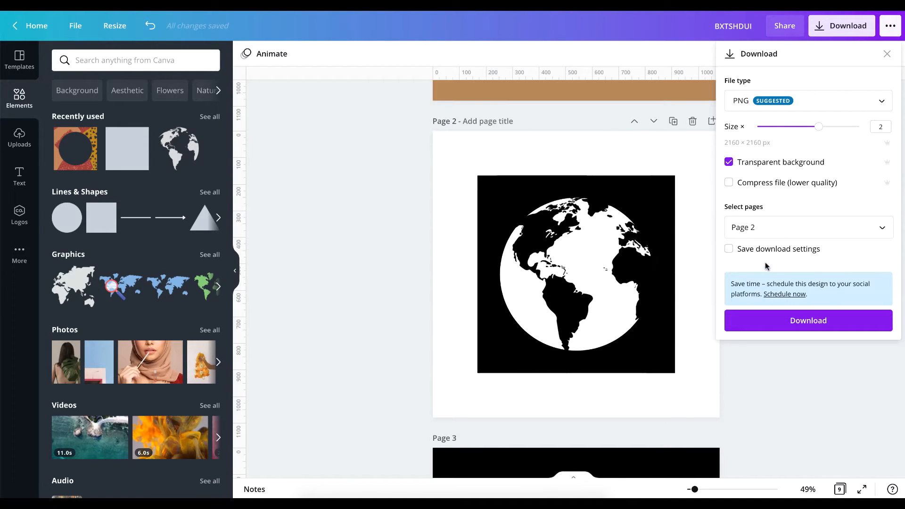
pyautogui.click(787, 322)
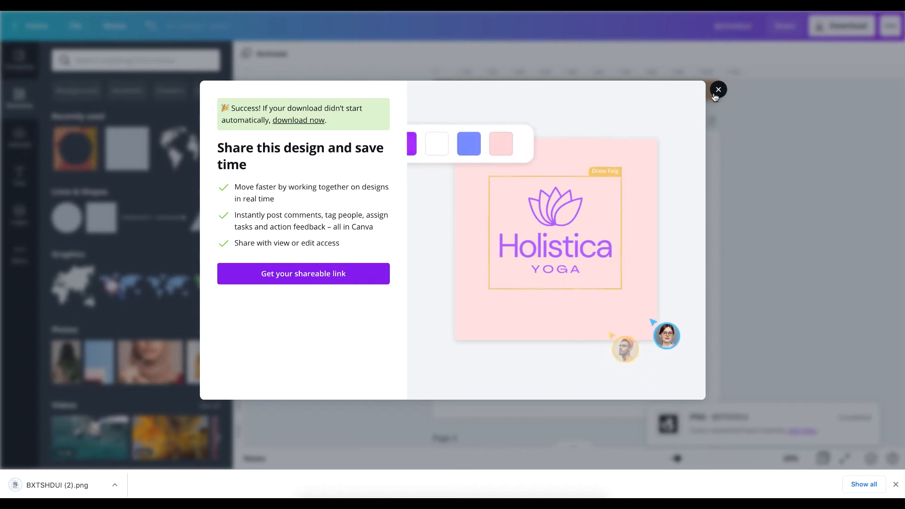
pyautogui.click(743, 74)
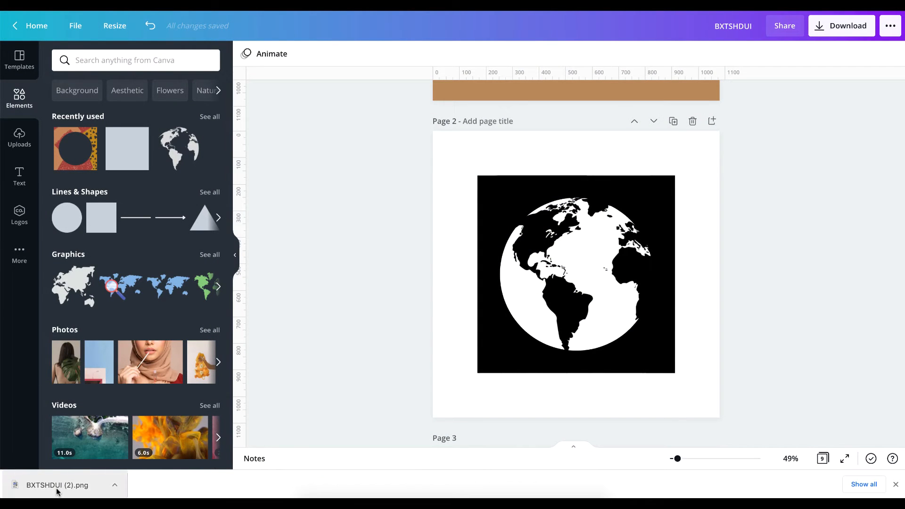
# - Upload BXTSHDUI (2).png and place it, slightly enlarged and centred, on a new page added after page 2
pyautogui.moveTo(56, 491); pyautogui.dragTo(109, 289)
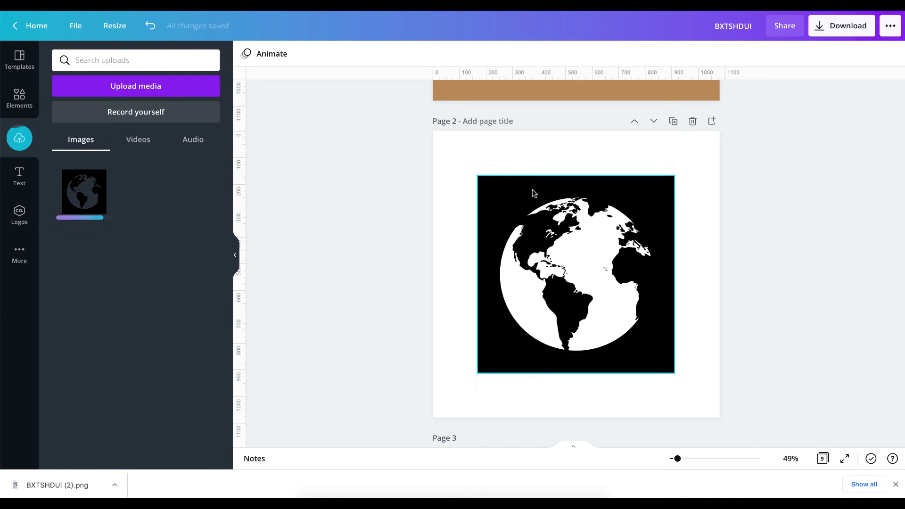
pyautogui.click(712, 121)
pyautogui.click(71, 192)
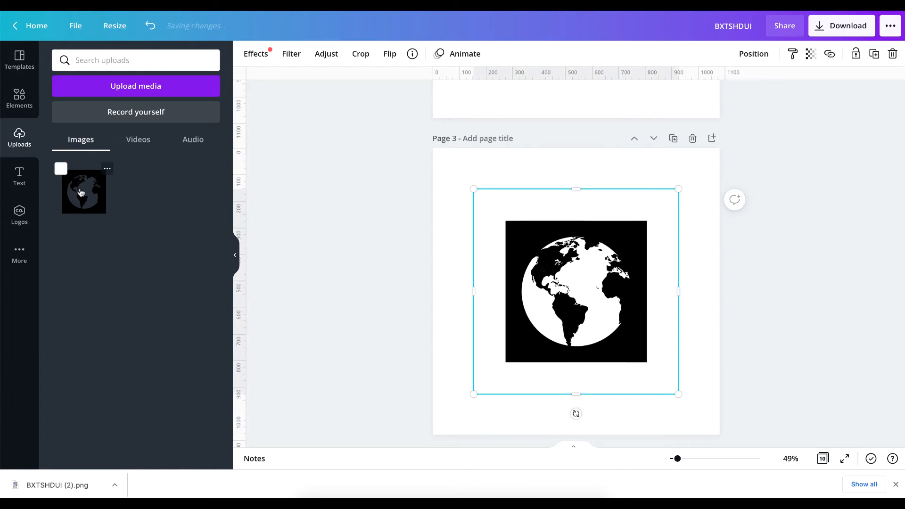
pyautogui.moveTo(679, 190); pyautogui.dragTo(692, 176)
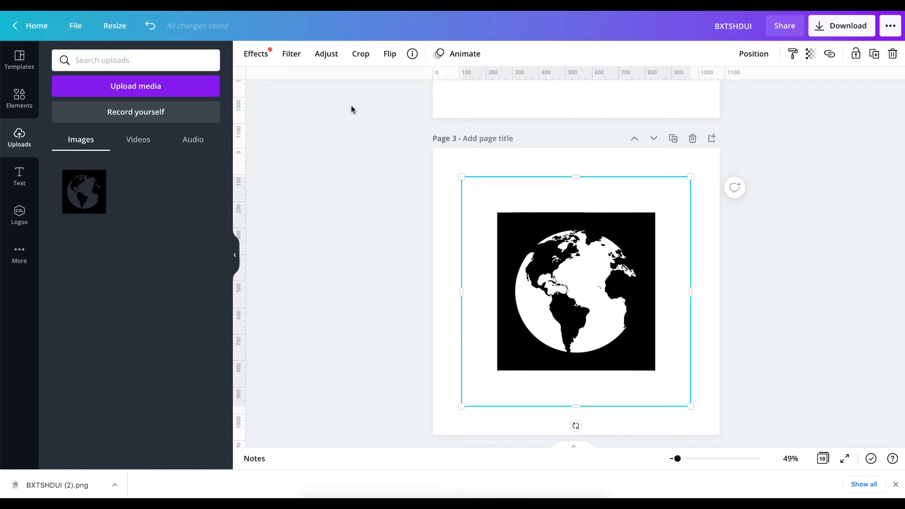
# - Try green, orange, tan and black backgrounds on page 3 behind the transparent globe cutout
pyautogui.click(504, 159)
pyautogui.click(248, 55)
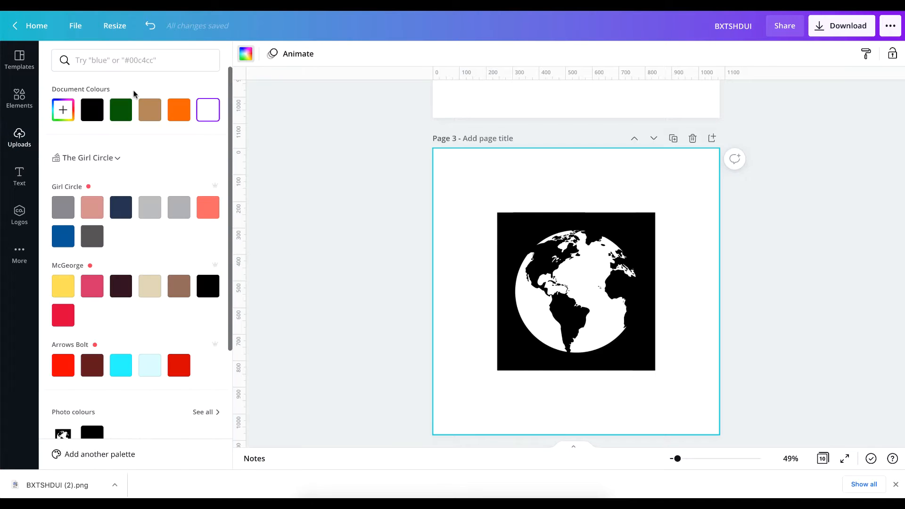
pyautogui.click(121, 109)
pyautogui.click(179, 110)
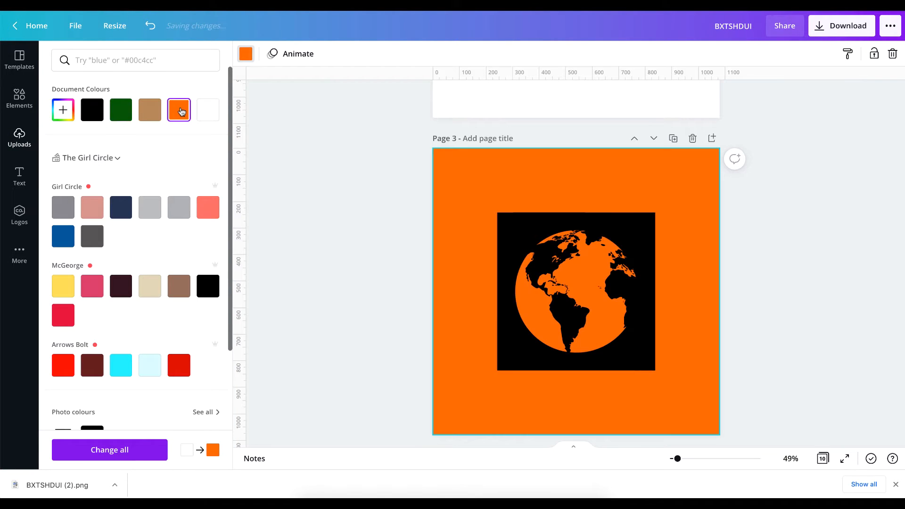
pyautogui.click(150, 110)
pyautogui.click(92, 111)
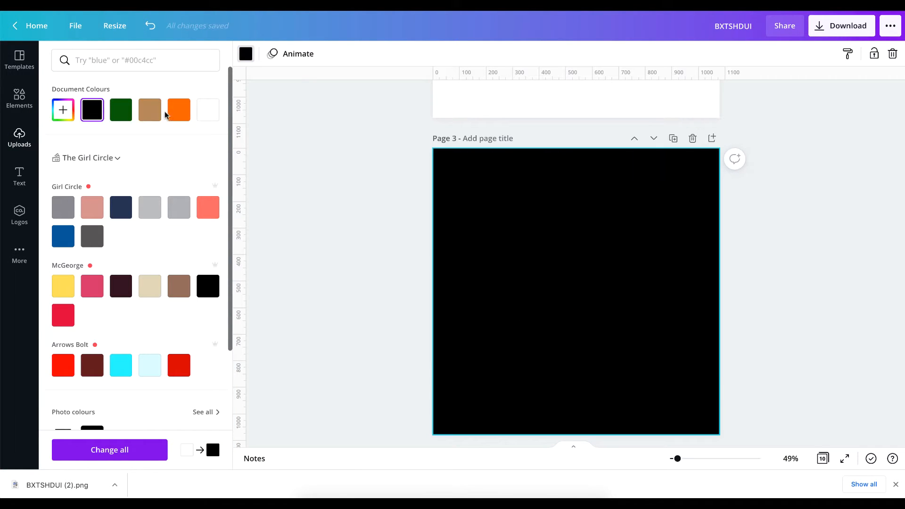
# - Undo the background colour changes on page 3 back to white and close the colour choices
pyautogui.click(149, 28)
pyautogui.click(149, 28)
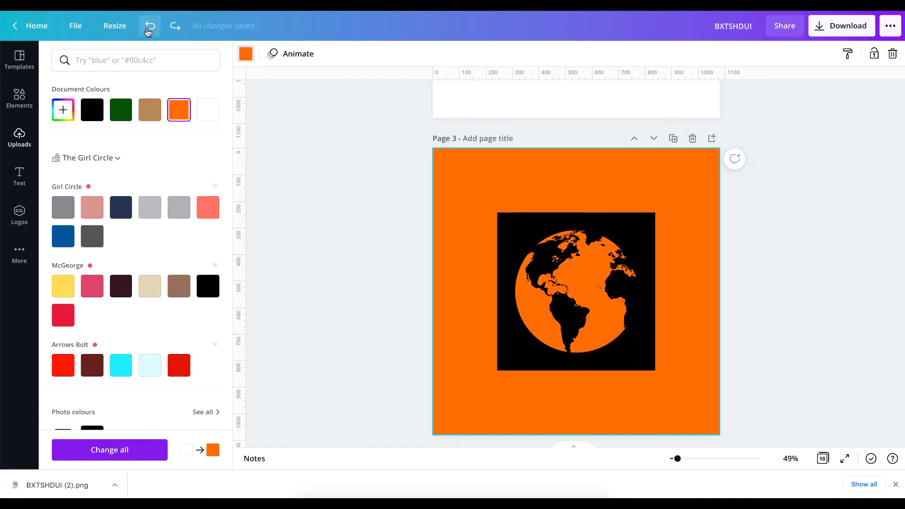
pyautogui.click(149, 28)
pyautogui.click(151, 28)
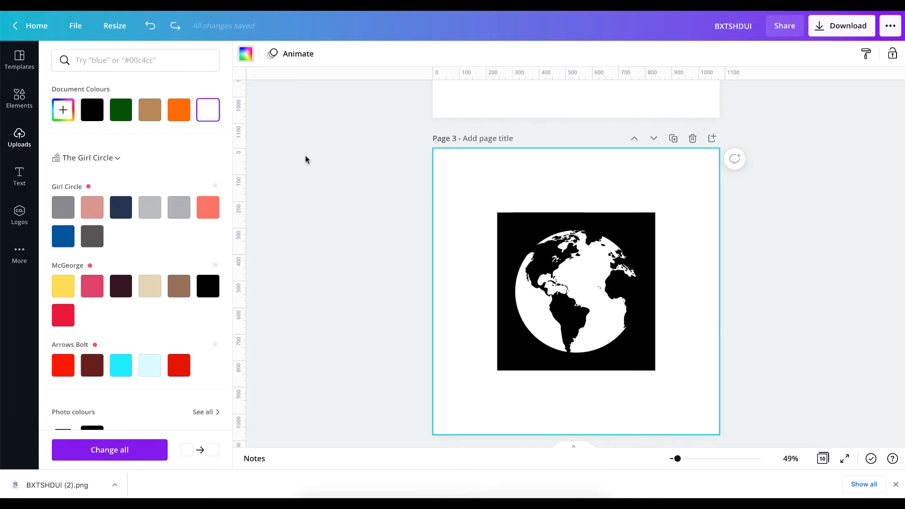
pyautogui.click(305, 156)
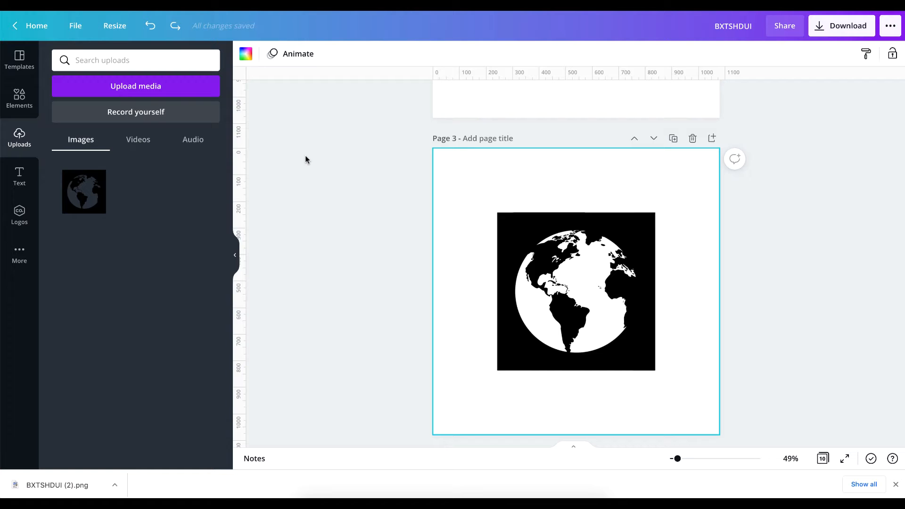
# - Add a blank page directly after page 2, below the black globe and frame
pyautogui.scroll(5, 610, 244)
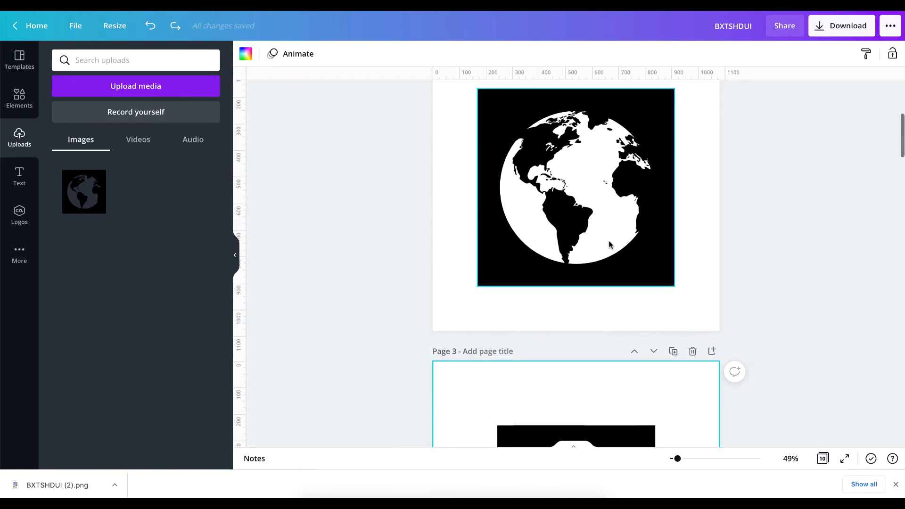
pyautogui.scroll(8, 609, 243)
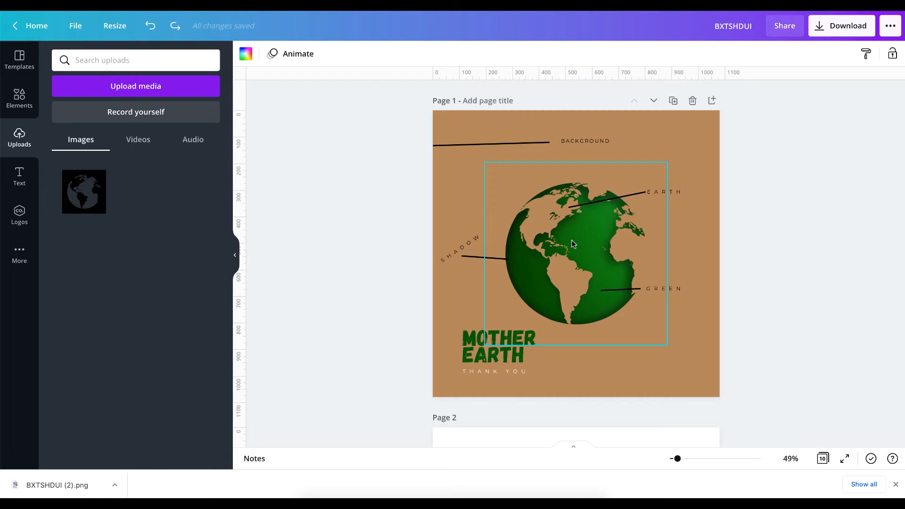
pyautogui.scroll(-8, 571, 240)
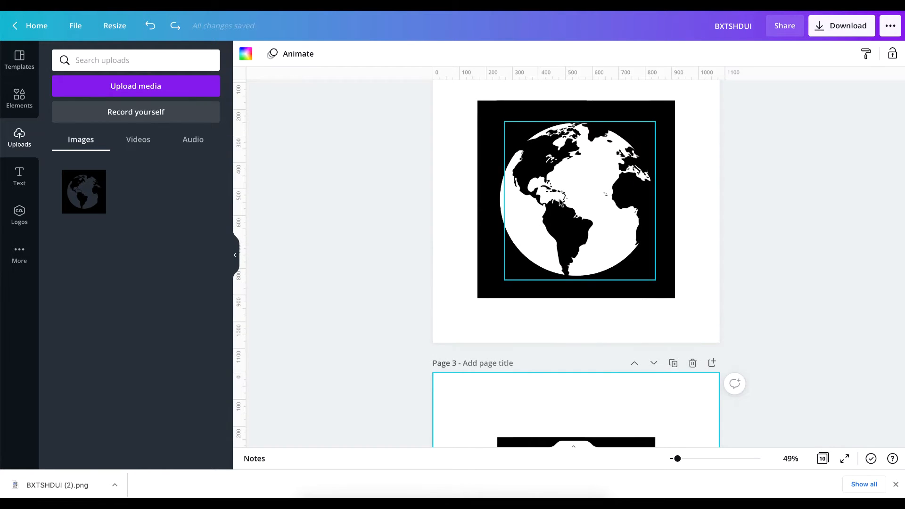
pyautogui.scroll(8, 561, 203)
pyautogui.scroll(-8, 560, 202)
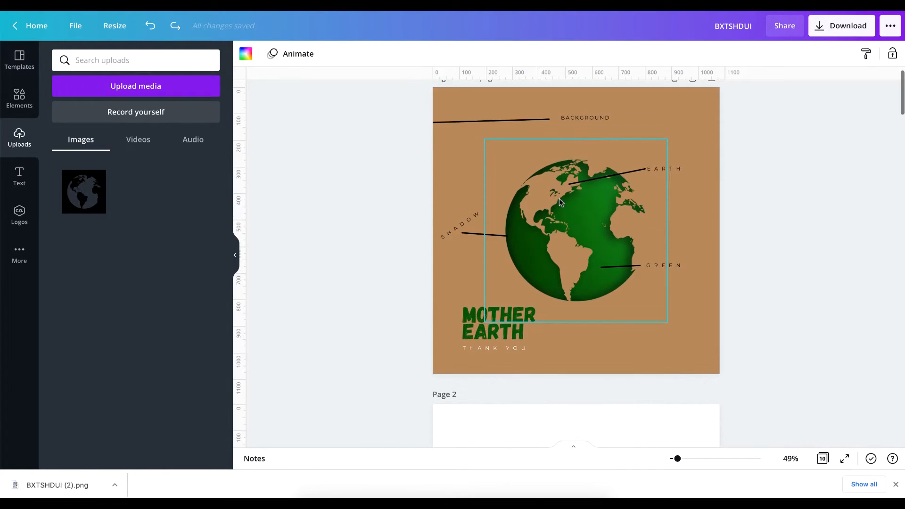
pyautogui.scroll(2, 560, 201)
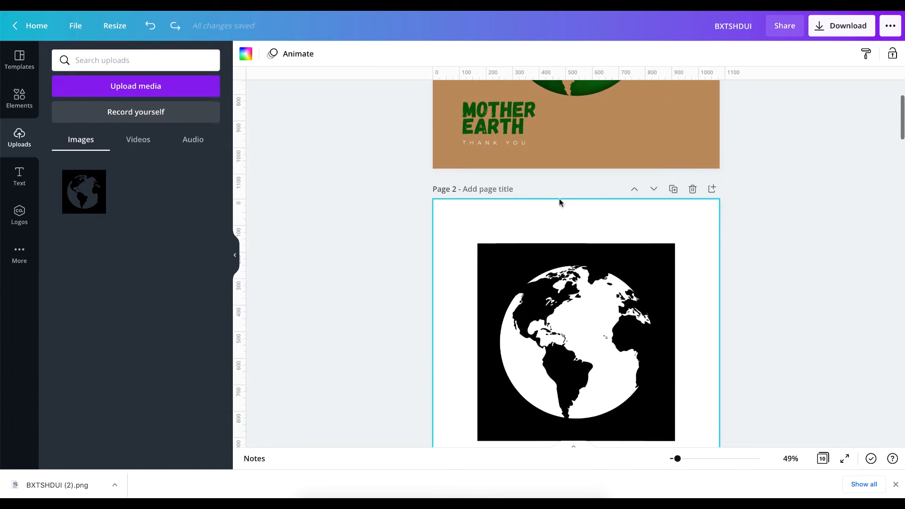
pyautogui.click(713, 189)
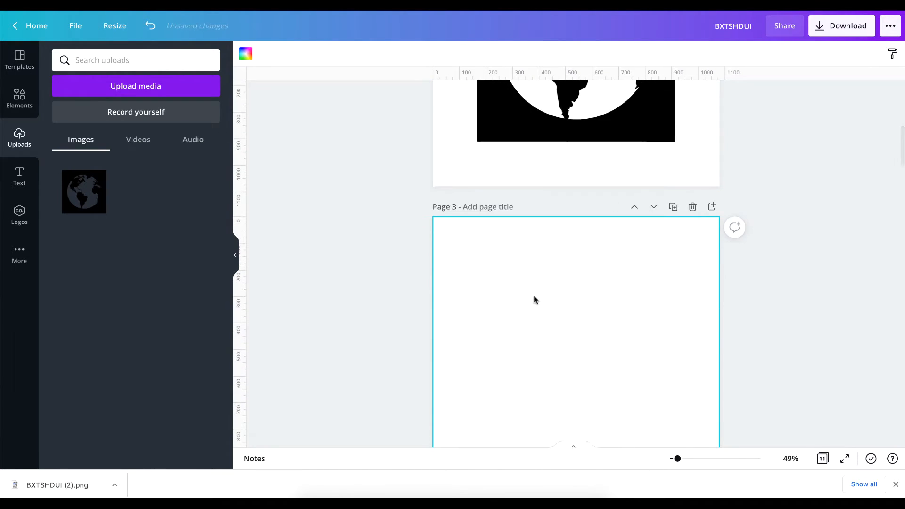
pyautogui.scroll(-1, 536, 300)
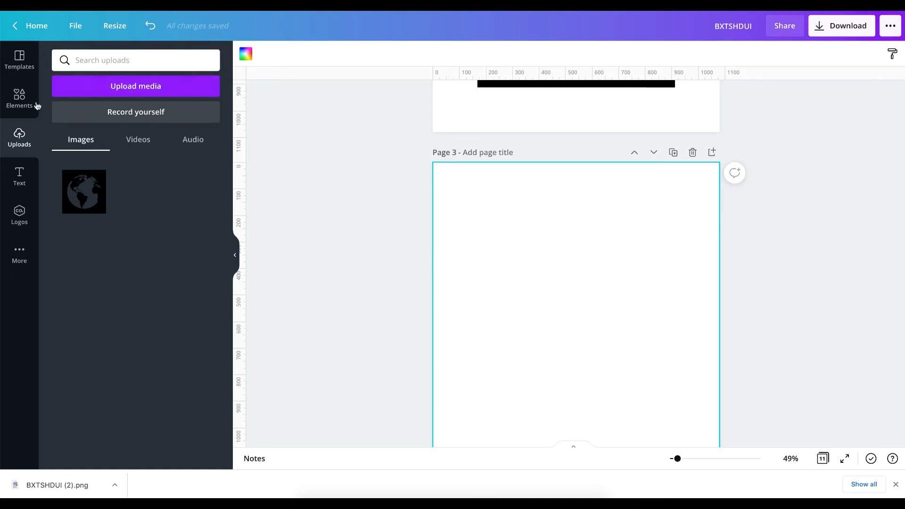
# - Search the elements for "green gradient background" and limit the results to photos
pyautogui.click(19, 98)
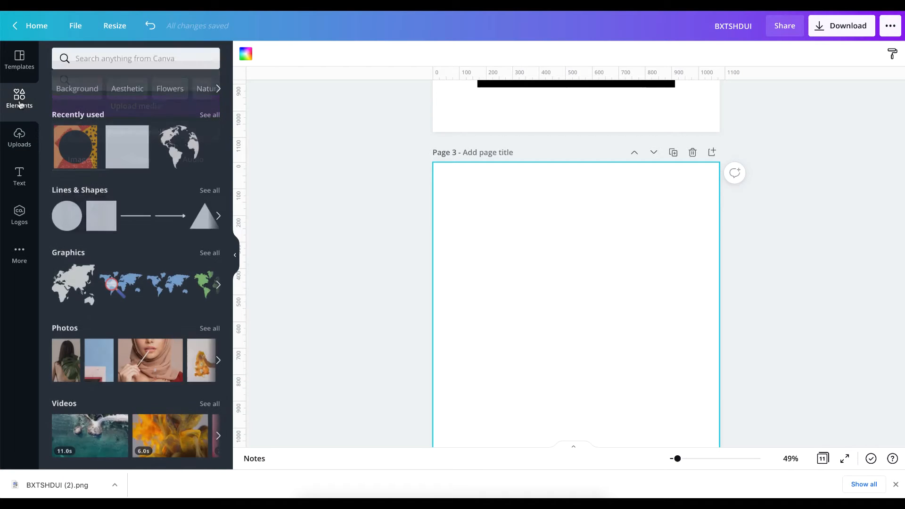
pyautogui.click(116, 61)
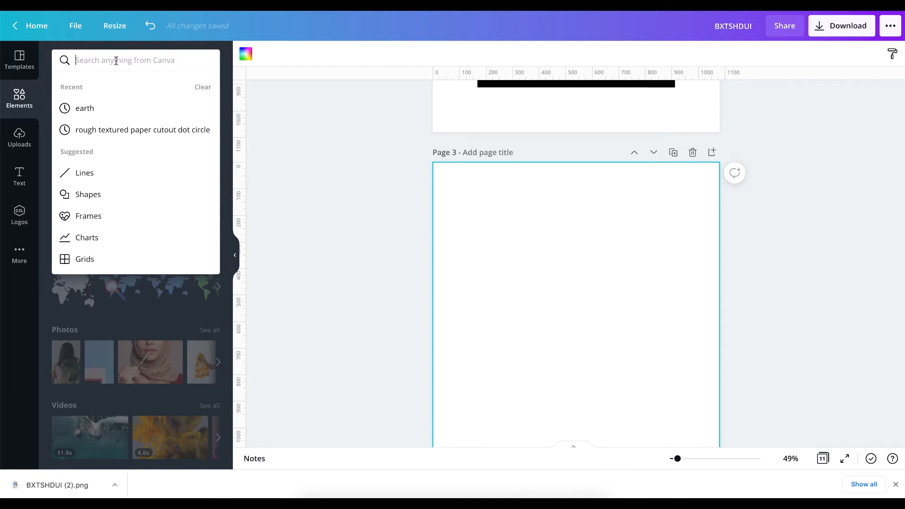
pyautogui.write('green gradient')
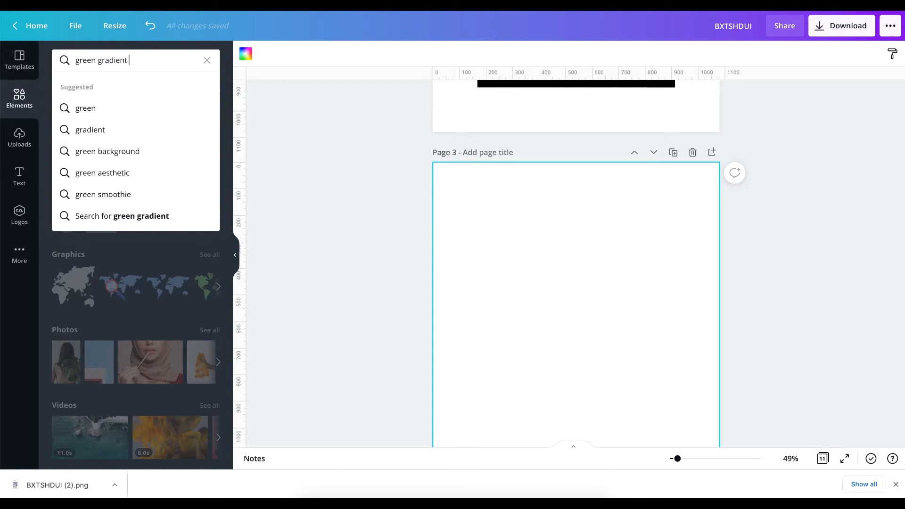
pyautogui.write(' backgroun')
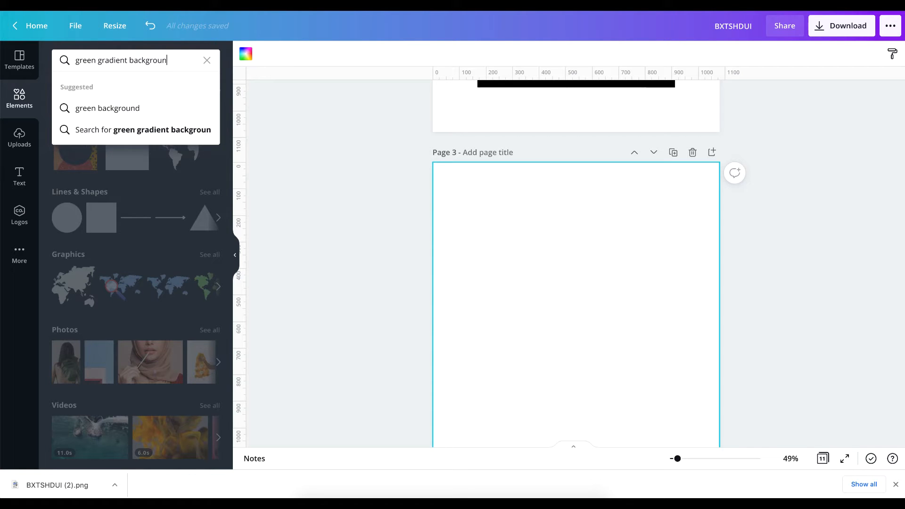
pyautogui.write('d')
pyautogui.press('Return')
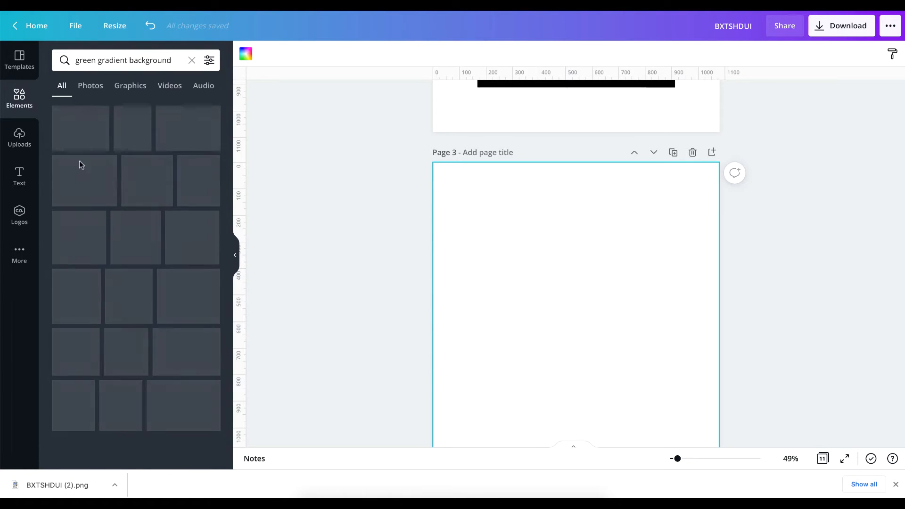
pyautogui.click(87, 86)
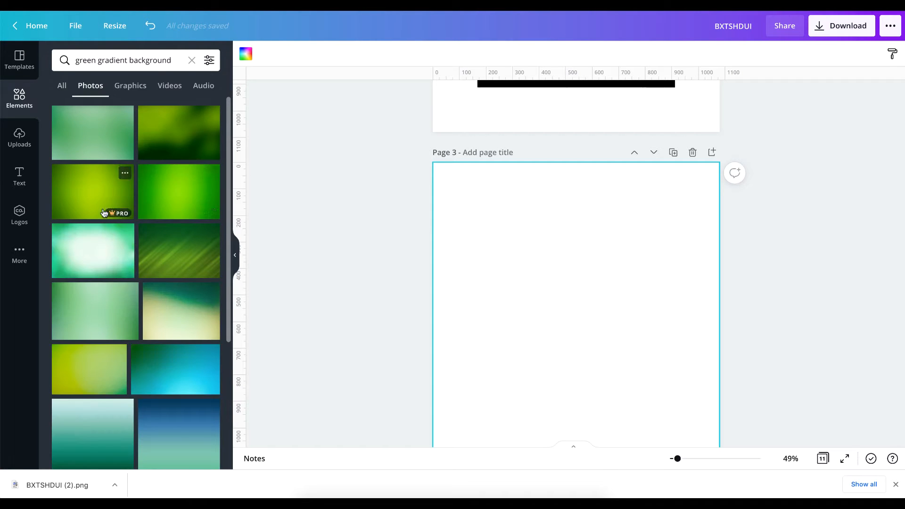
# - Look through the green gradient photos for one matching the dark green inside the globe on page 1
pyautogui.scroll(-5, 163, 377)
pyautogui.scroll(-1, 163, 378)
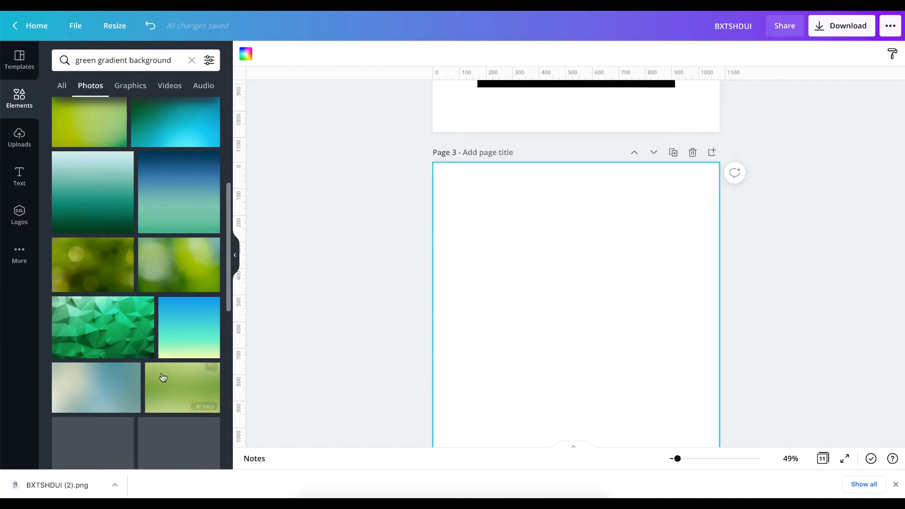
pyautogui.scroll(10, 553, 317)
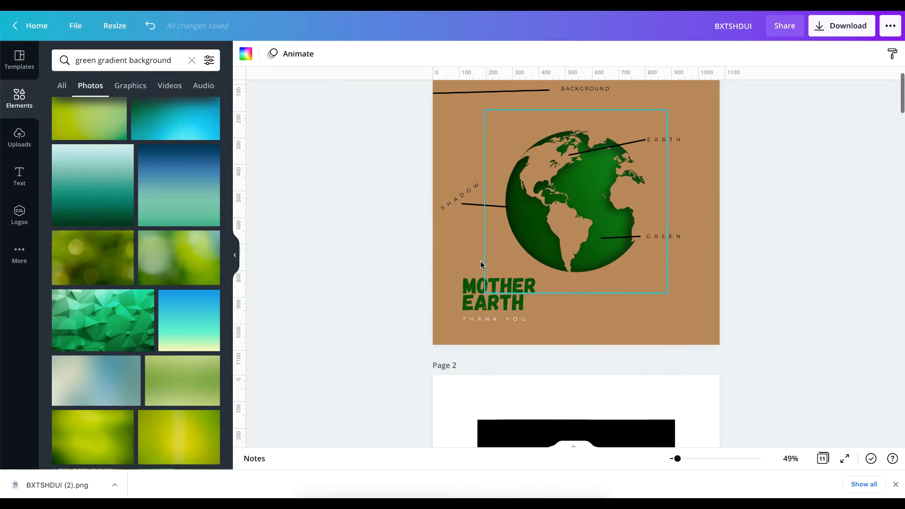
pyautogui.scroll(-6, 83, 347)
pyautogui.scroll(-6, 84, 351)
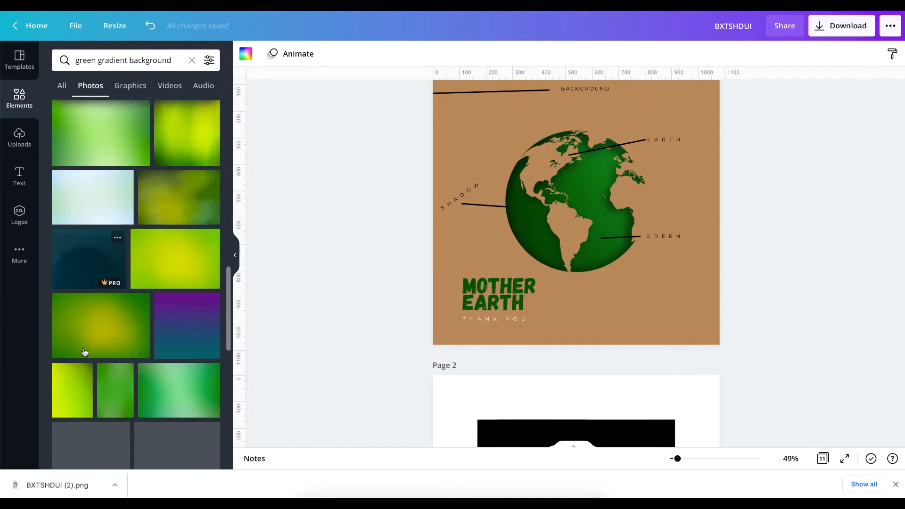
pyautogui.scroll(-5, 83, 347)
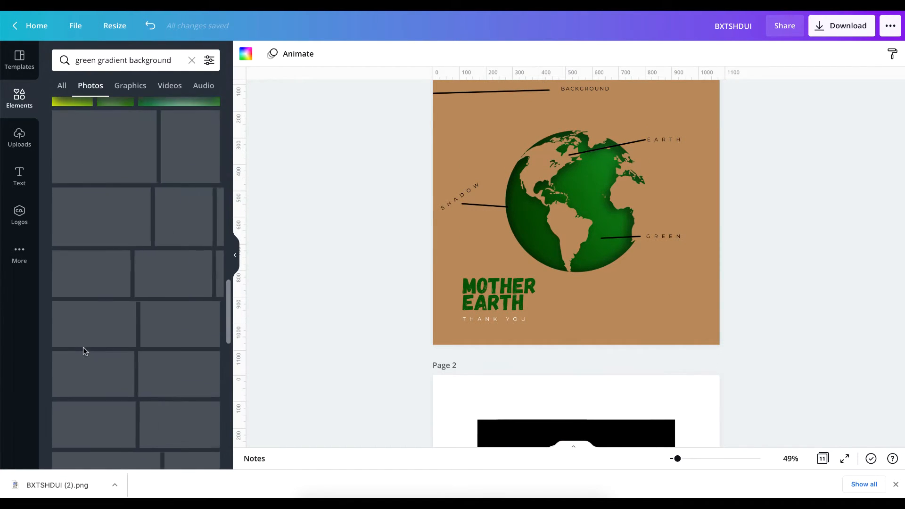
pyautogui.scroll(-3, 83, 349)
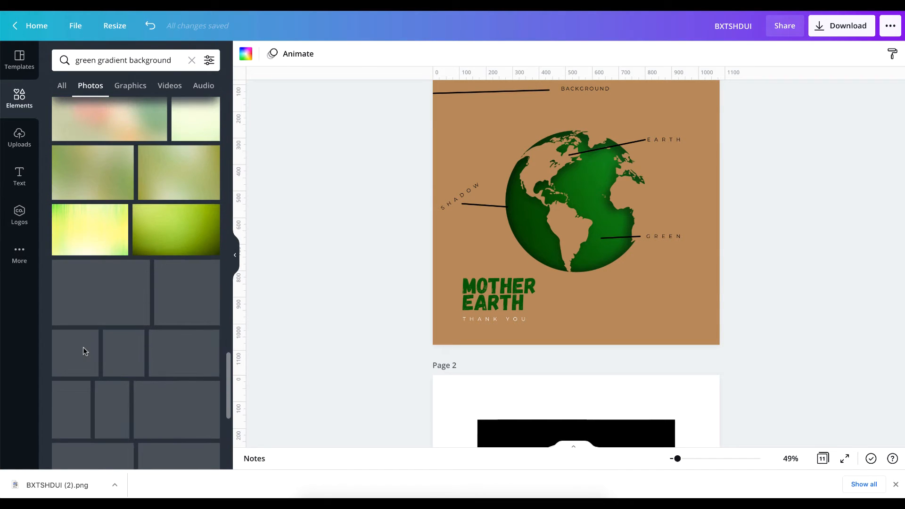
# - Filter the photo results by the custom dark green colour #00640D
pyautogui.click(209, 62)
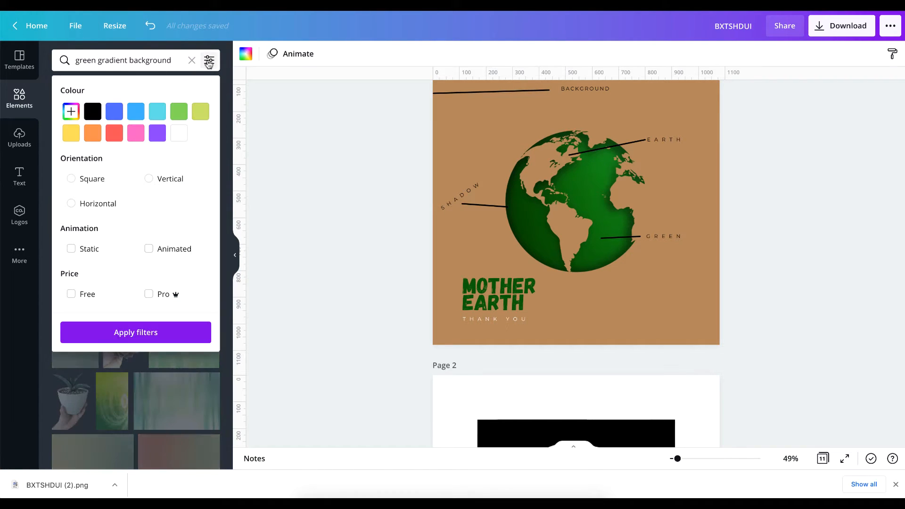
pyautogui.click(72, 112)
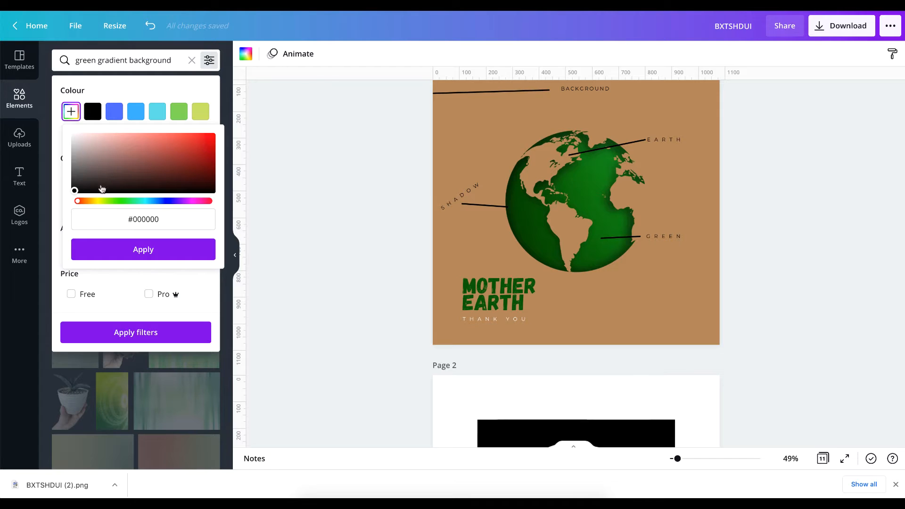
pyautogui.moveTo(87, 201); pyautogui.dragTo(125, 203)
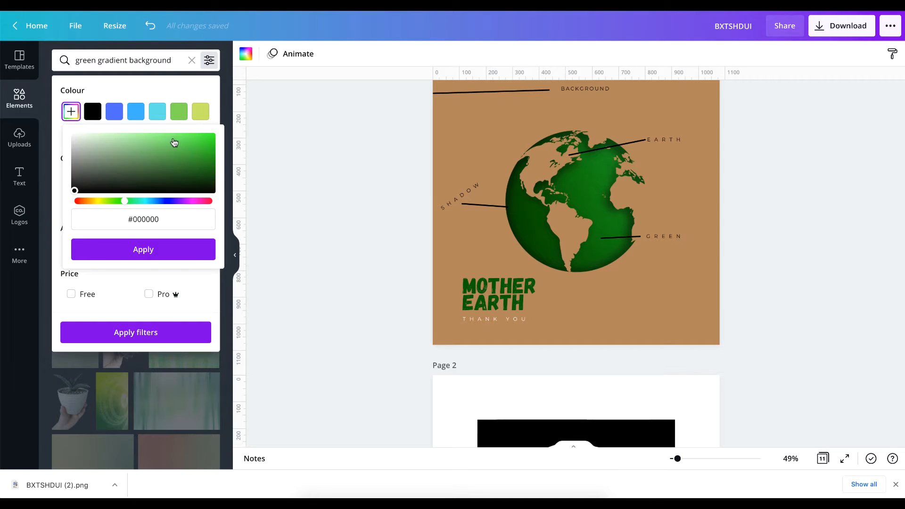
pyautogui.moveTo(174, 142); pyautogui.dragTo(213, 171)
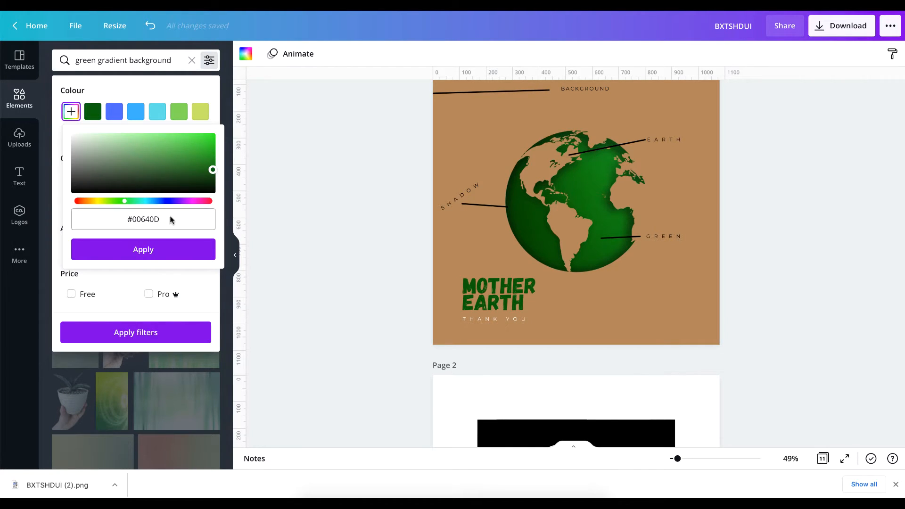
pyautogui.click(152, 255)
pyautogui.click(132, 337)
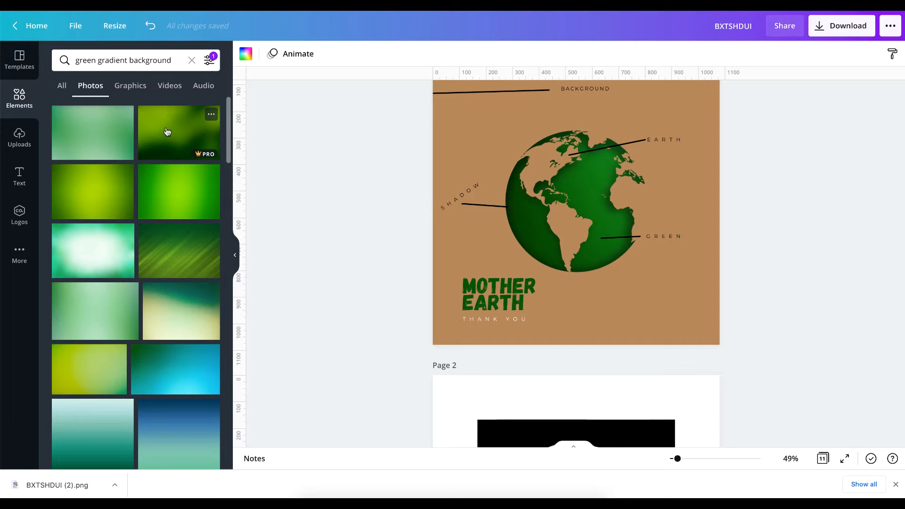
# - Shift the brown globe cutout on page 1 aside to inspect the layers behind it, and undo the move
pyautogui.scroll(-4, 521, 285)
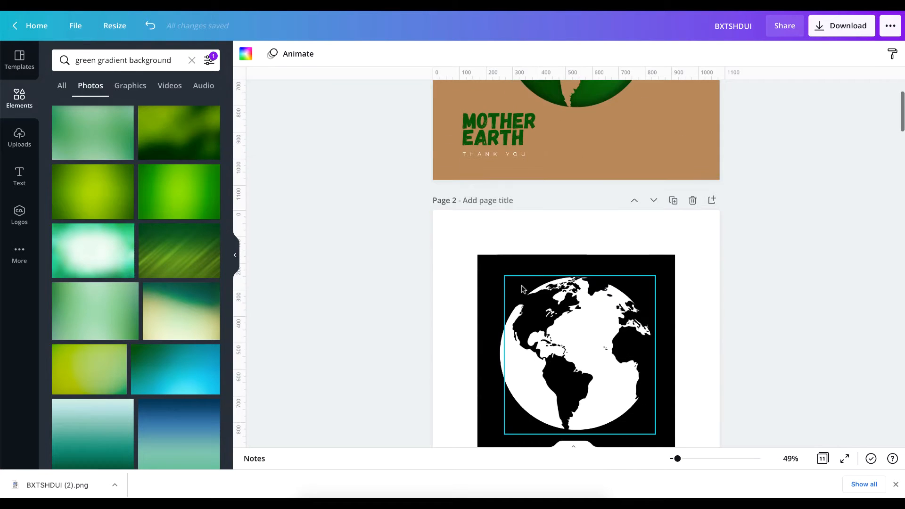
pyautogui.scroll(5, 521, 285)
pyautogui.click(550, 216)
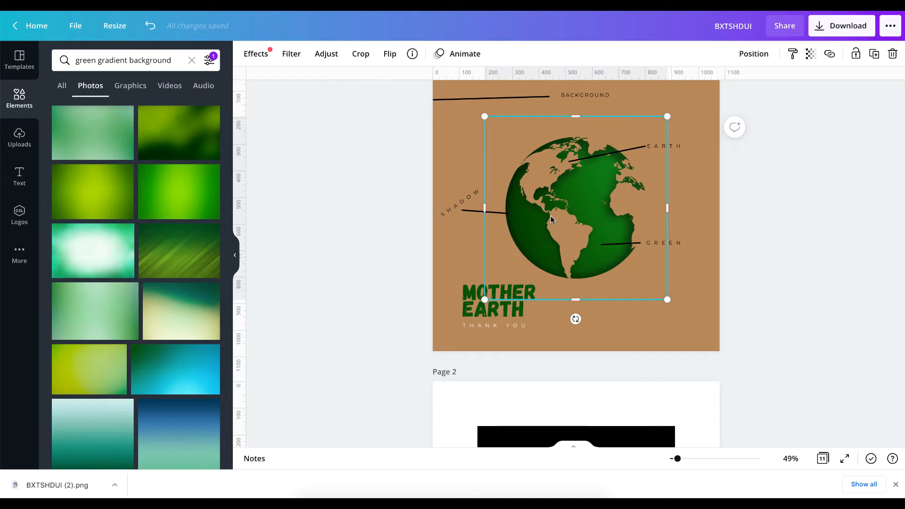
pyautogui.click(448, 123)
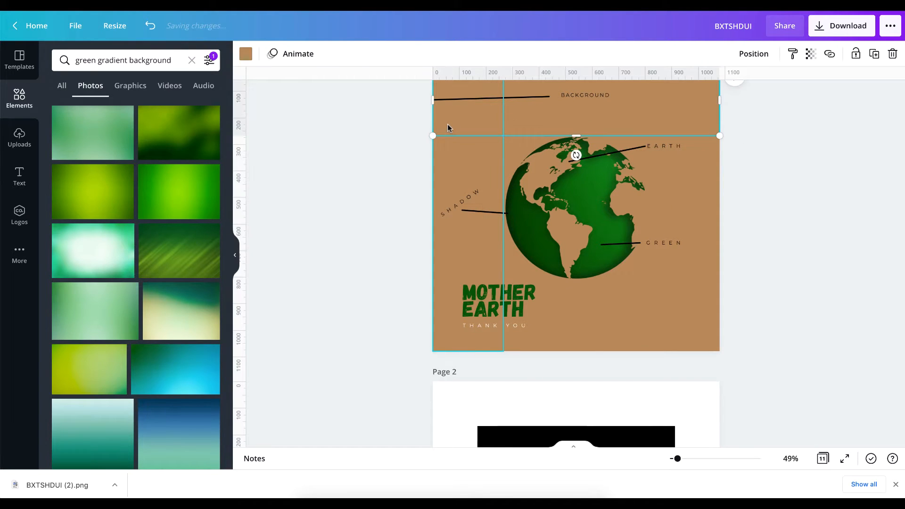
pyautogui.click(448, 124)
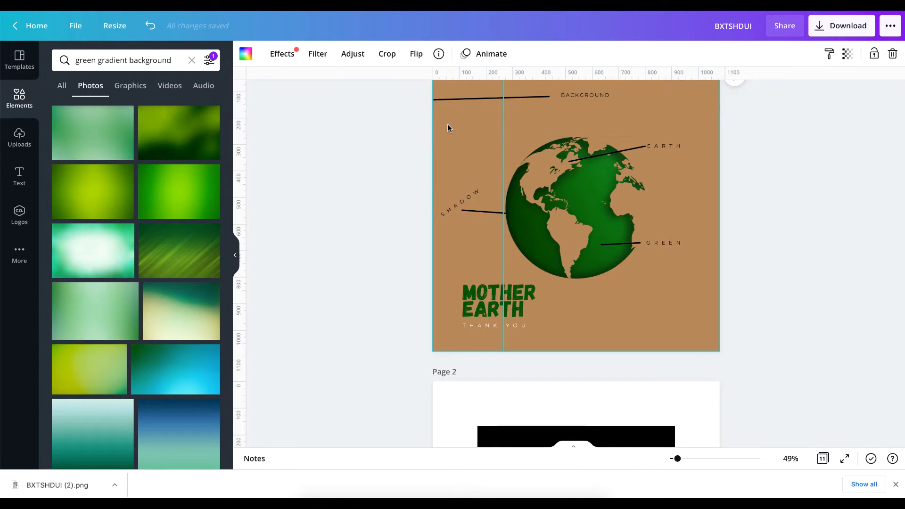
pyautogui.click(448, 123)
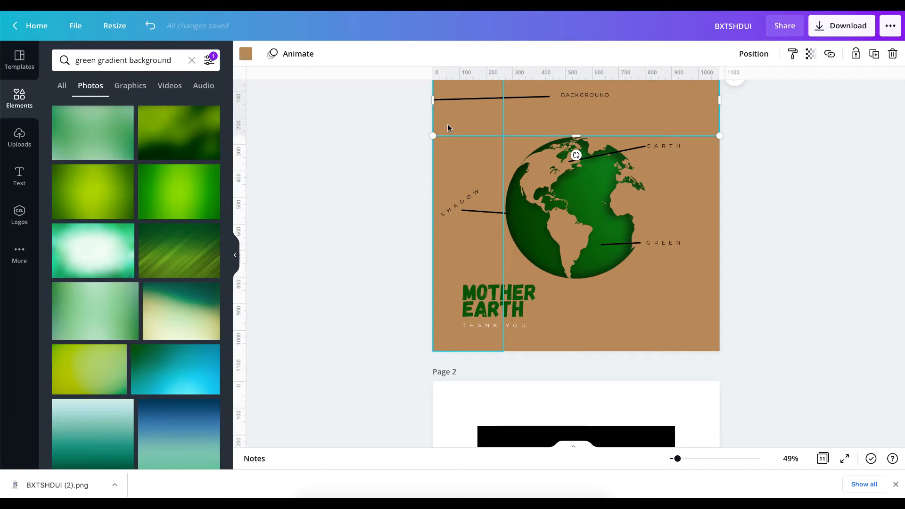
pyautogui.click(549, 195)
pyautogui.moveTo(541, 194); pyautogui.dragTo(569, 196)
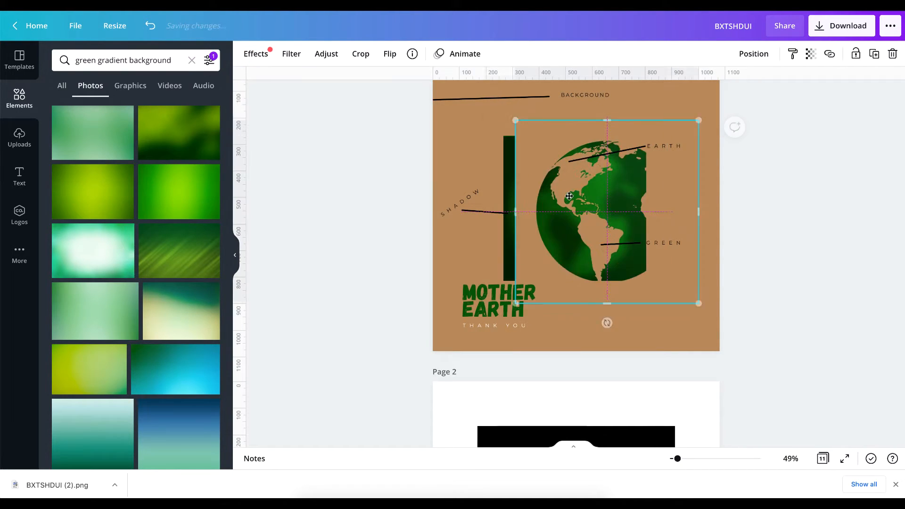
pyautogui.press('super+z')
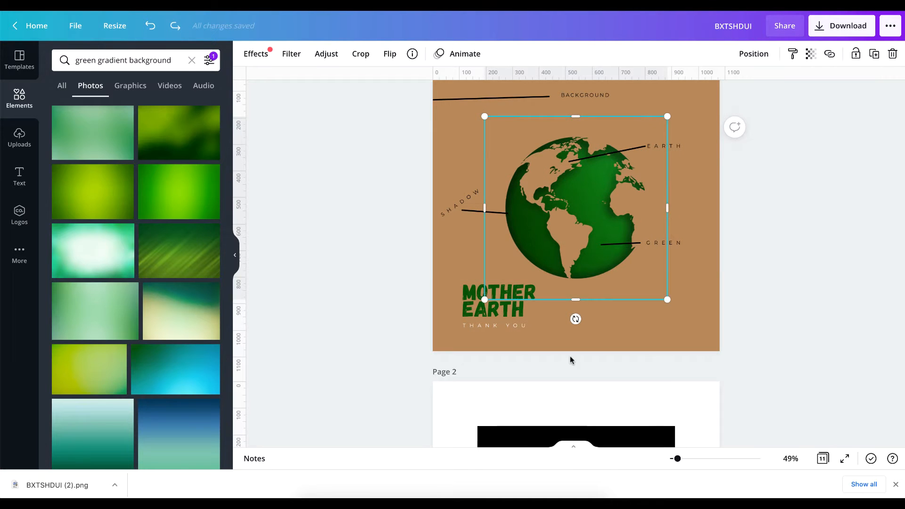
# - Add the blurred light-to-dark green gradient photo to the blank page 3 and set it as the page background
pyautogui.scroll(-5, 646, 397)
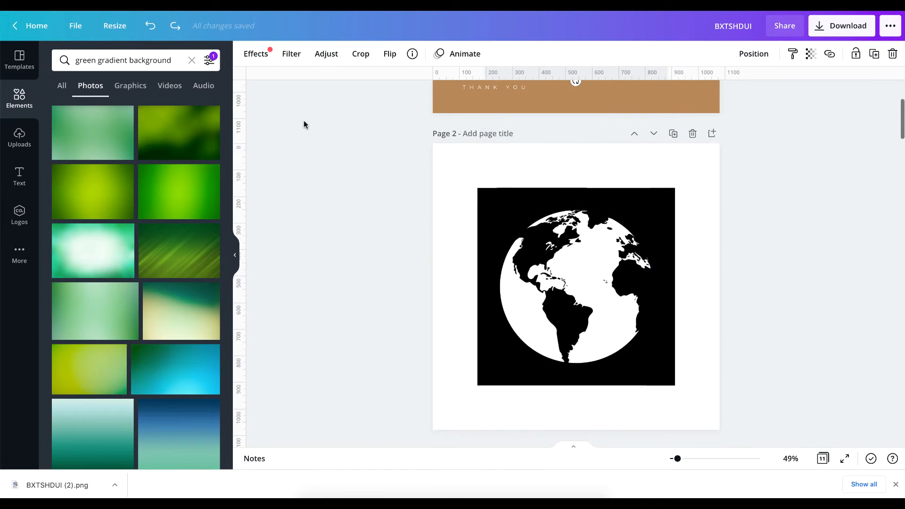
pyautogui.scroll(-4, 497, 249)
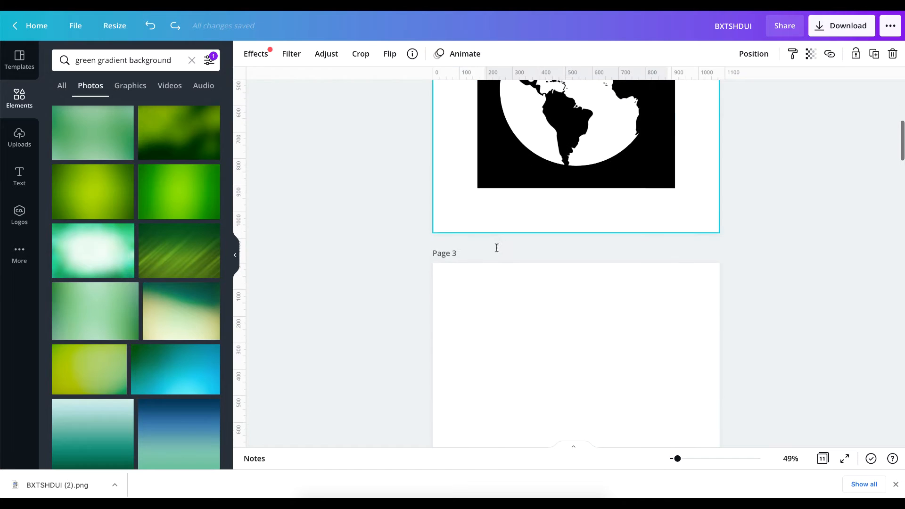
pyautogui.scroll(-2, 497, 372)
pyautogui.click(493, 251)
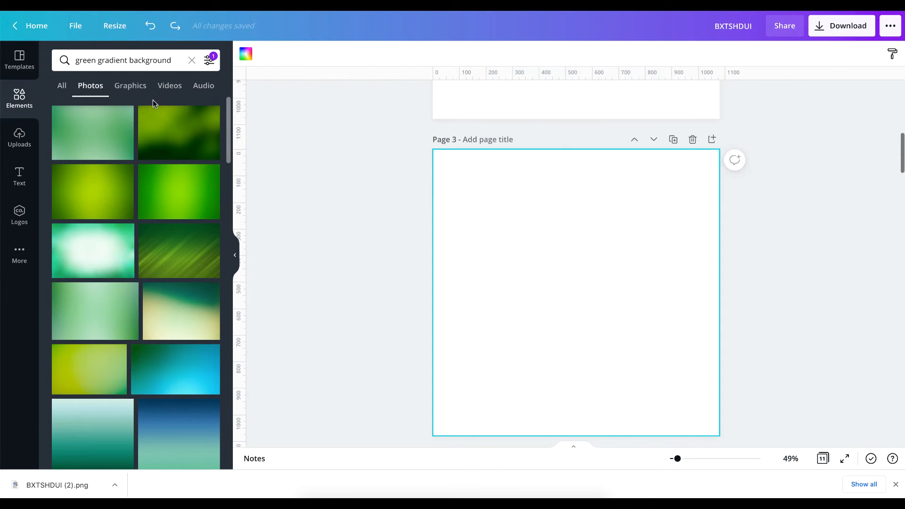
pyautogui.click(173, 130)
pyautogui.rightClick(620, 272)
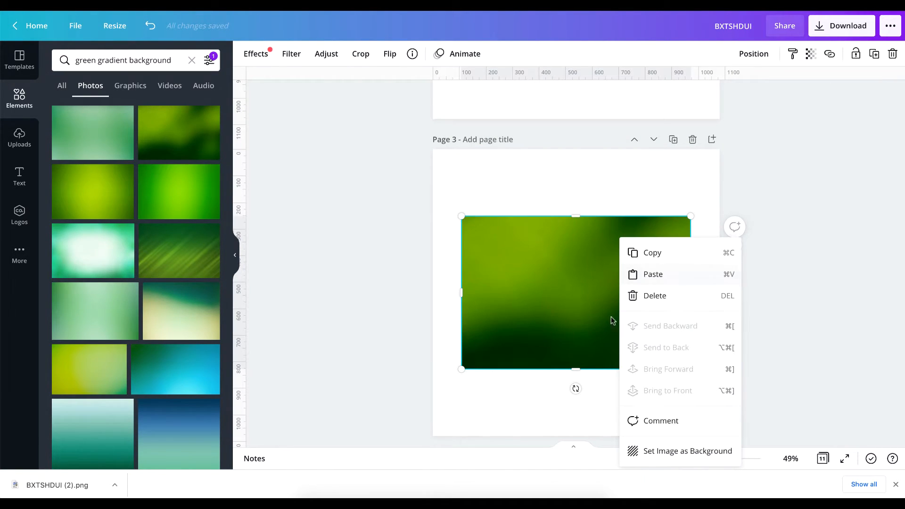
pyautogui.click(658, 450)
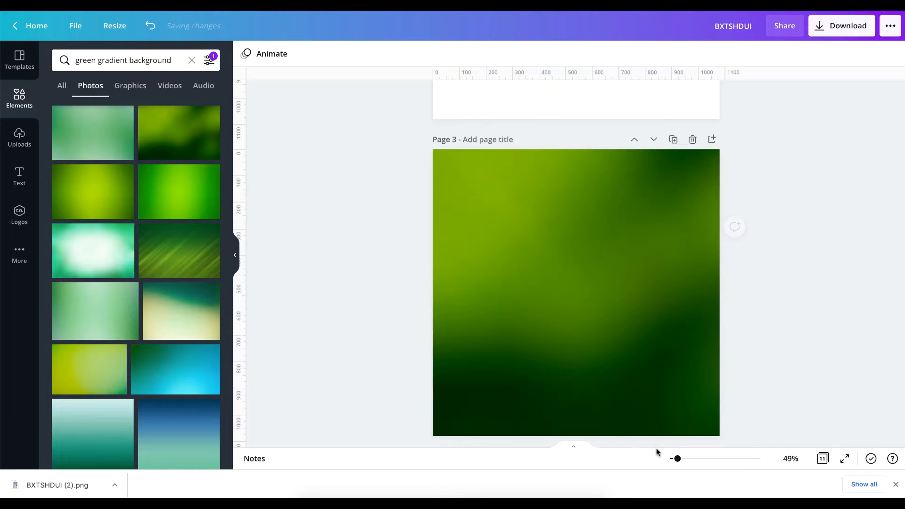
# - Reposition the green background photo on page 3 so that its left part fills the page
pyautogui.doubleClick(559, 299)
pyautogui.moveTo(579, 301); pyautogui.dragTo(688, 301)
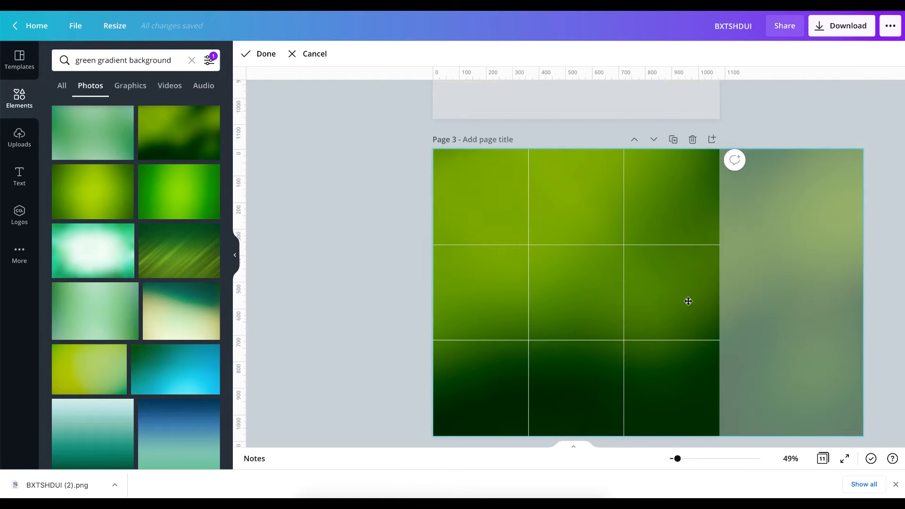
pyautogui.click(801, 116)
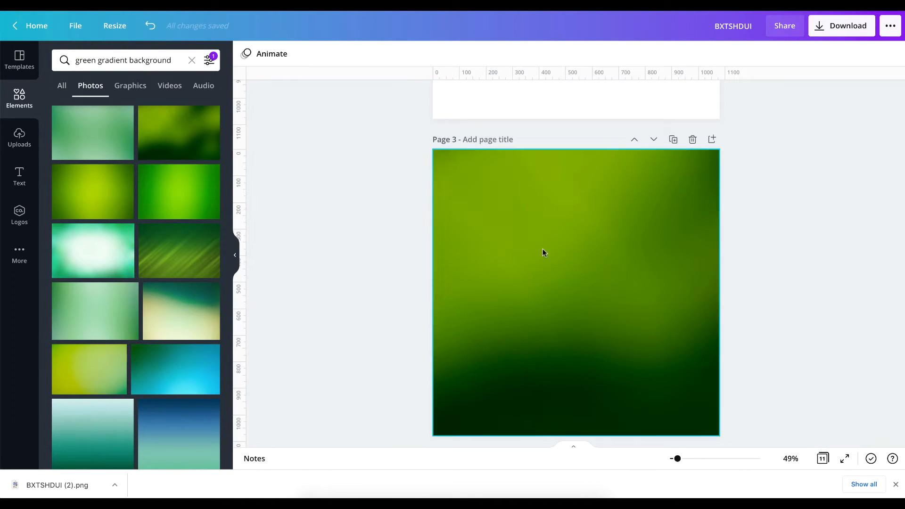
# - Compare the finished globe on page 1 and the black cutout on page 2 with the green background on page 3
pyautogui.scroll(5, 543, 254)
pyautogui.scroll(5, 544, 253)
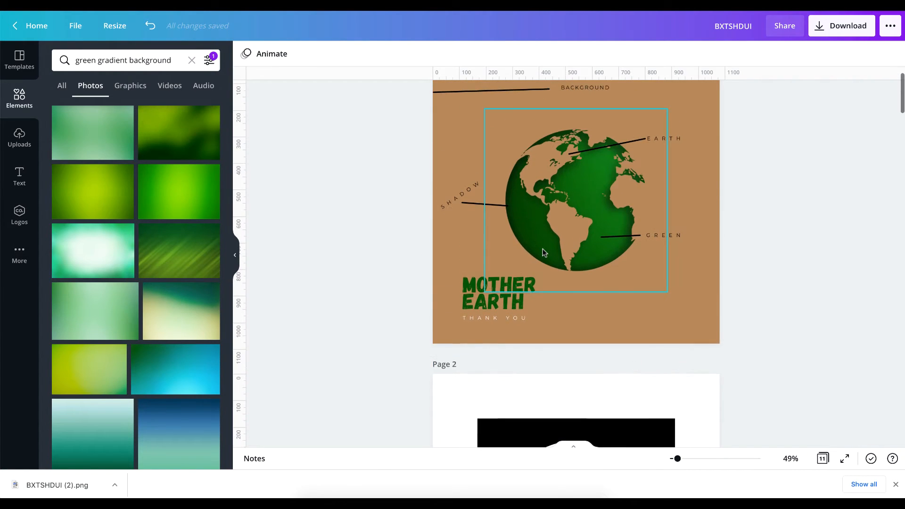
pyautogui.scroll(-5, 543, 254)
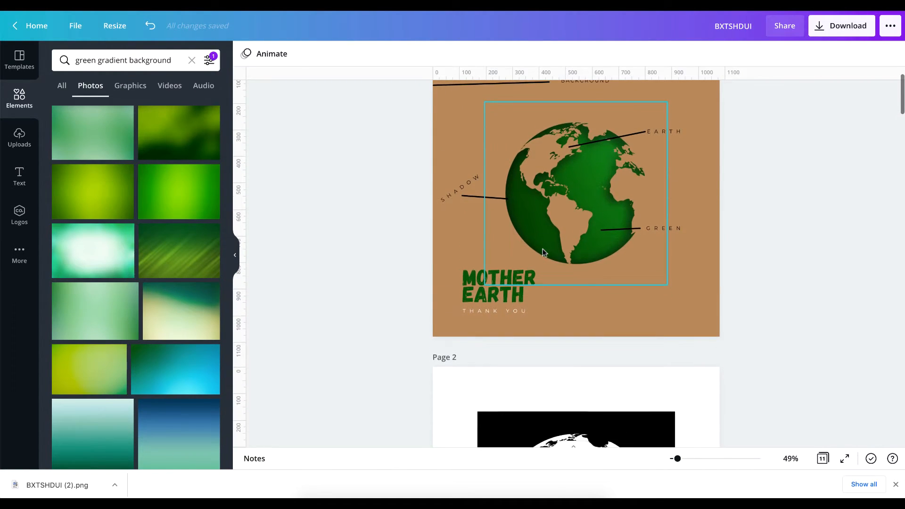
pyautogui.scroll(-3, 544, 253)
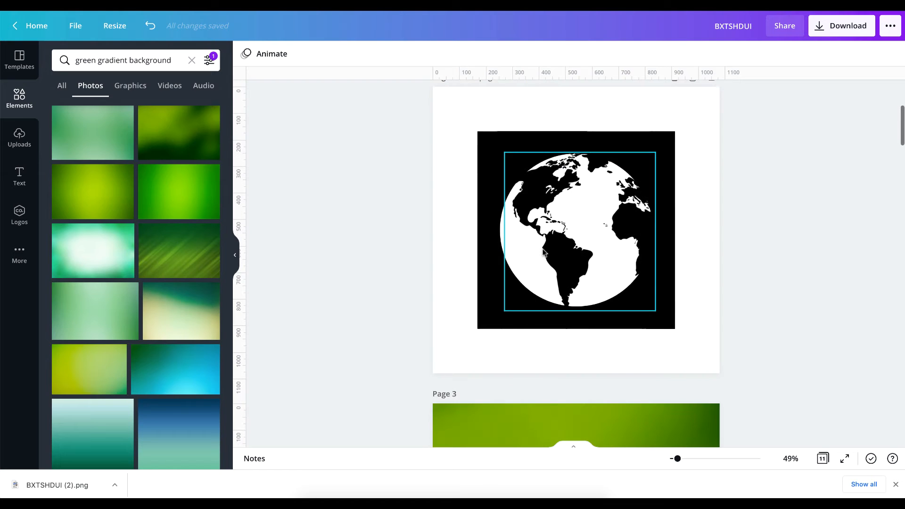
pyautogui.scroll(1, 504, 153)
pyautogui.scroll(-6, 501, 150)
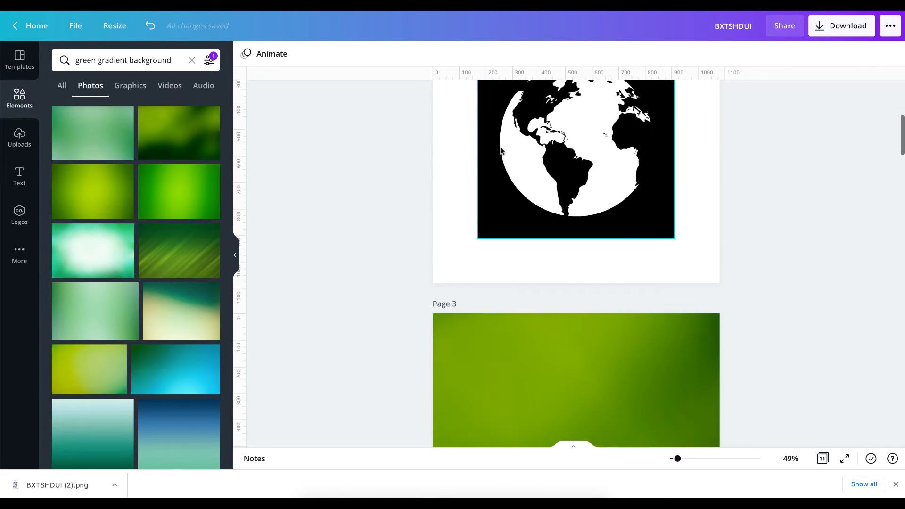
pyautogui.scroll(-1, 507, 262)
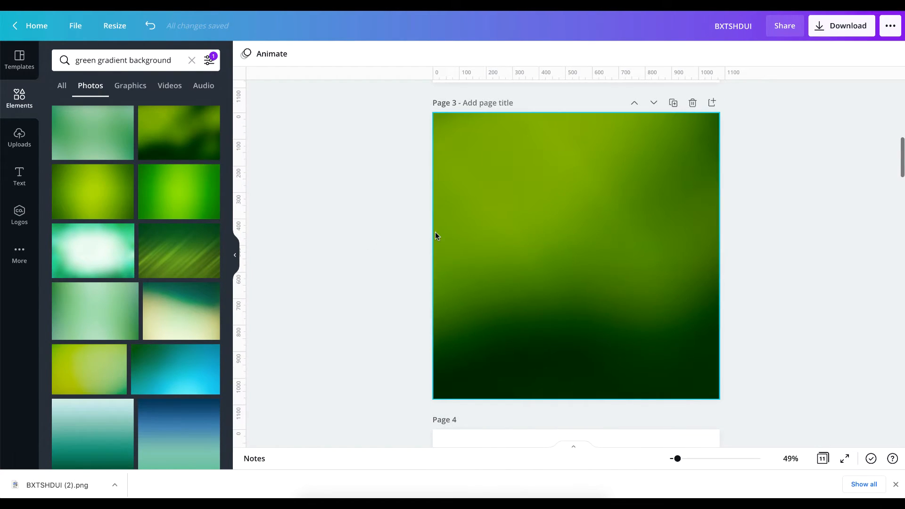
pyautogui.scroll(2, 436, 235)
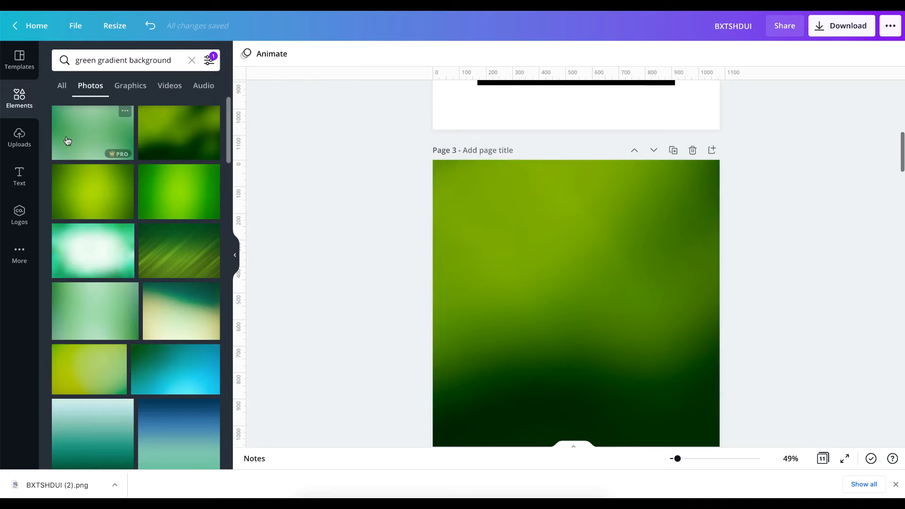
# - Place the uploaded transparent globe cutout on the green background of page 3
pyautogui.click(20, 142)
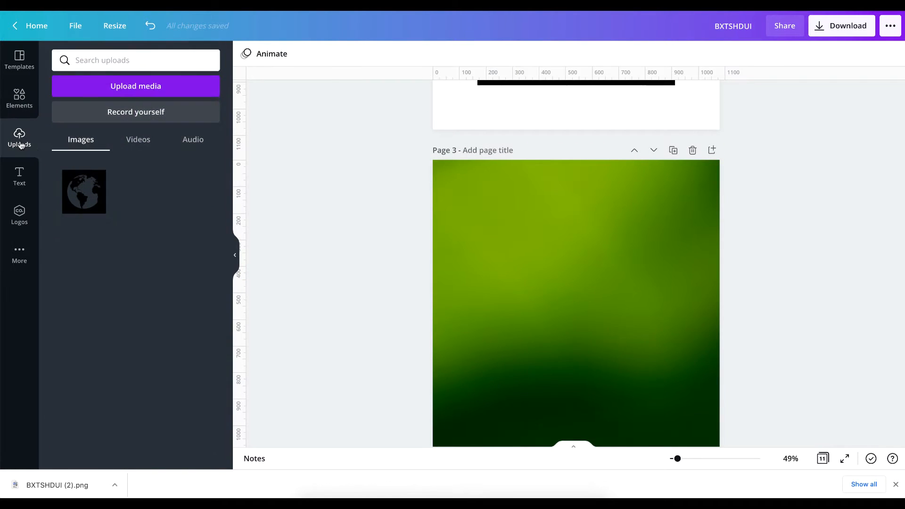
pyautogui.click(88, 189)
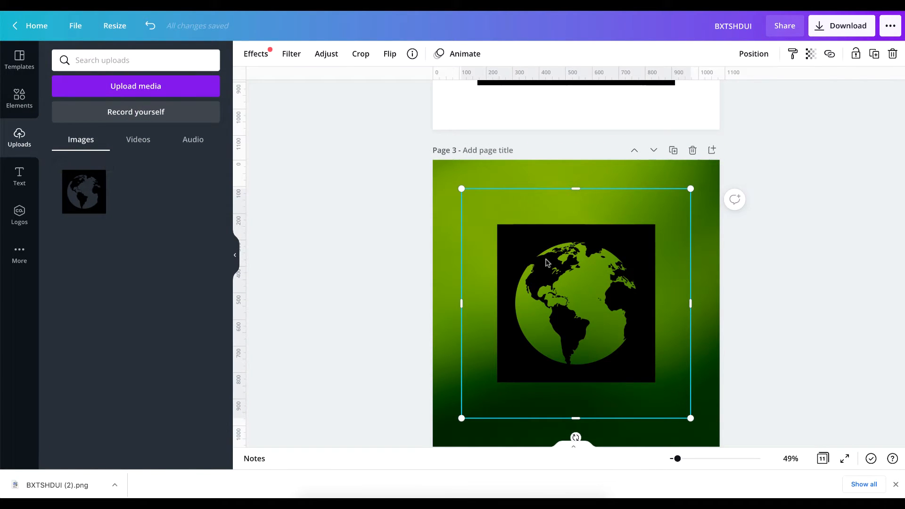
pyautogui.scroll(-2, 533, 301)
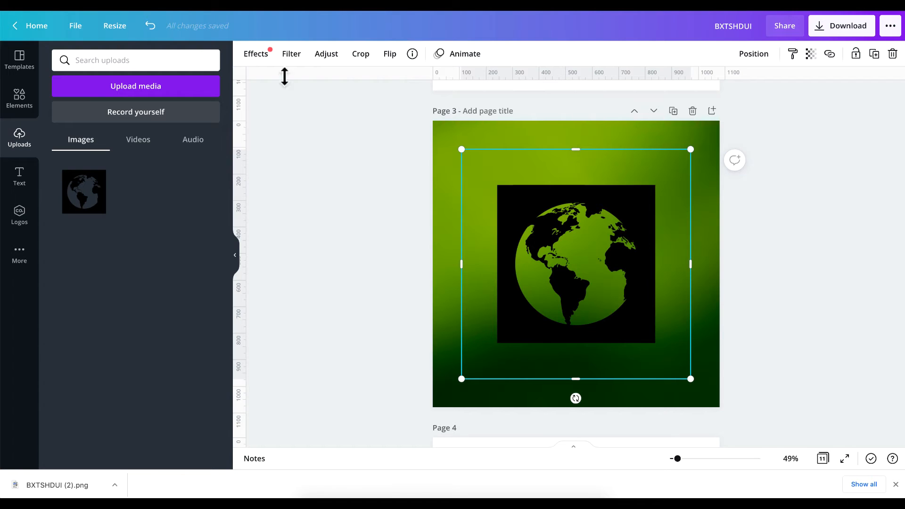
# - Blur the globe cutout on page 3 with a blur value of 46 to make a soft shadow
pyautogui.click(263, 56)
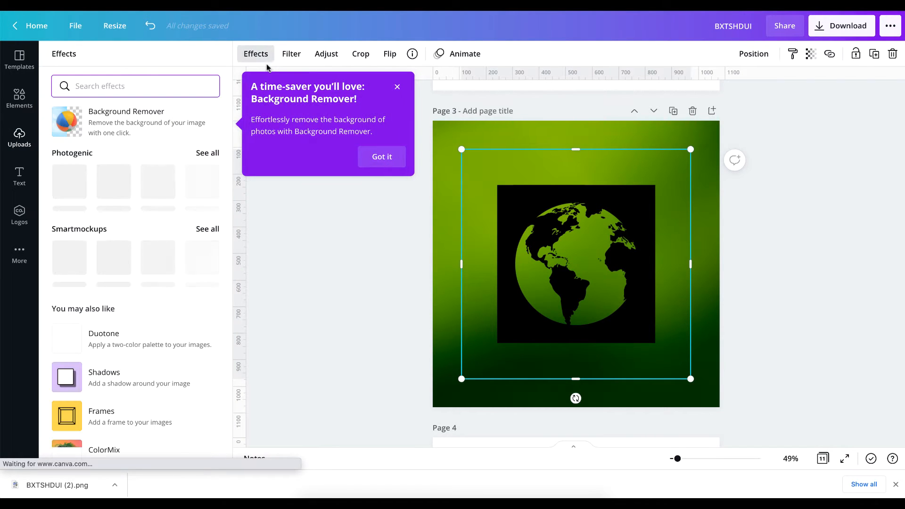
pyautogui.click(326, 55)
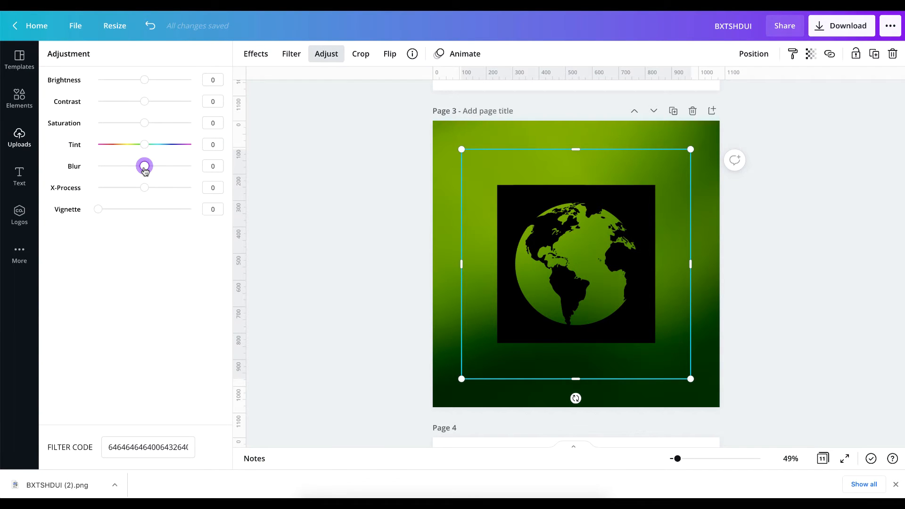
pyautogui.moveTo(144, 169); pyautogui.dragTo(167, 169)
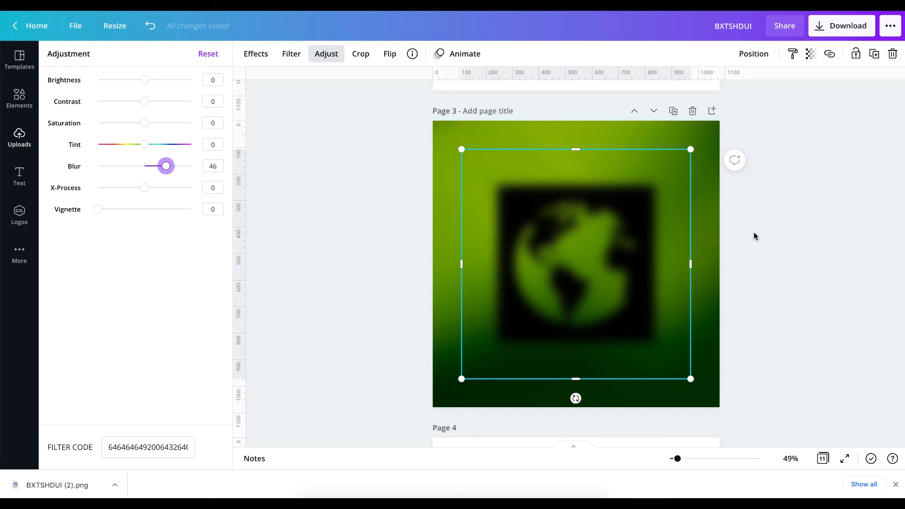
pyautogui.press('Escape')
pyautogui.press('Escape')
# - Add a second, sharp copy of the uploaded globe cutout to page 3, offset up and to the left of the blurred one
pyautogui.scroll(5, 527, 233)
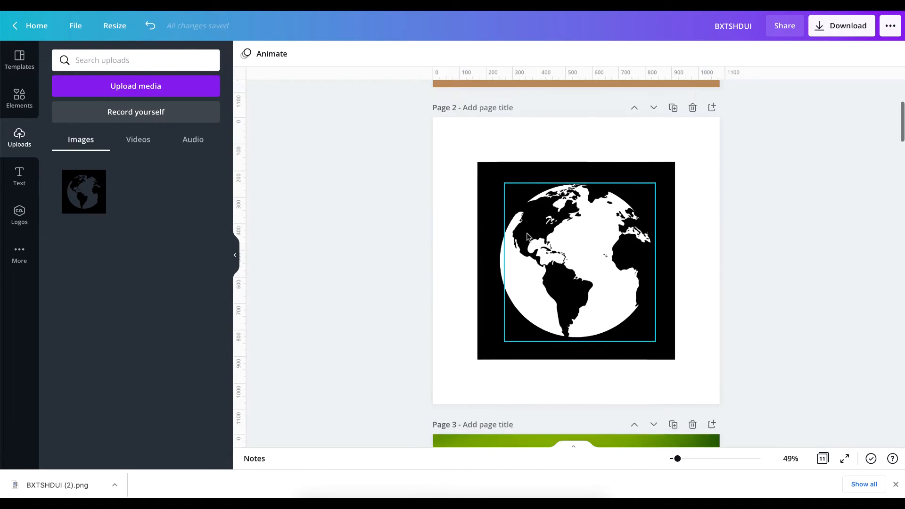
pyautogui.scroll(2, 527, 233)
pyautogui.scroll(-7, 527, 233)
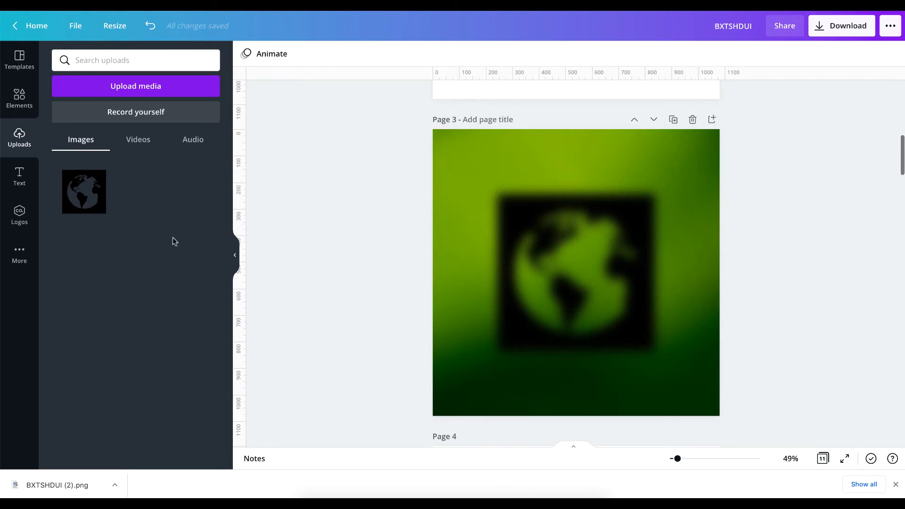
pyautogui.click(84, 191)
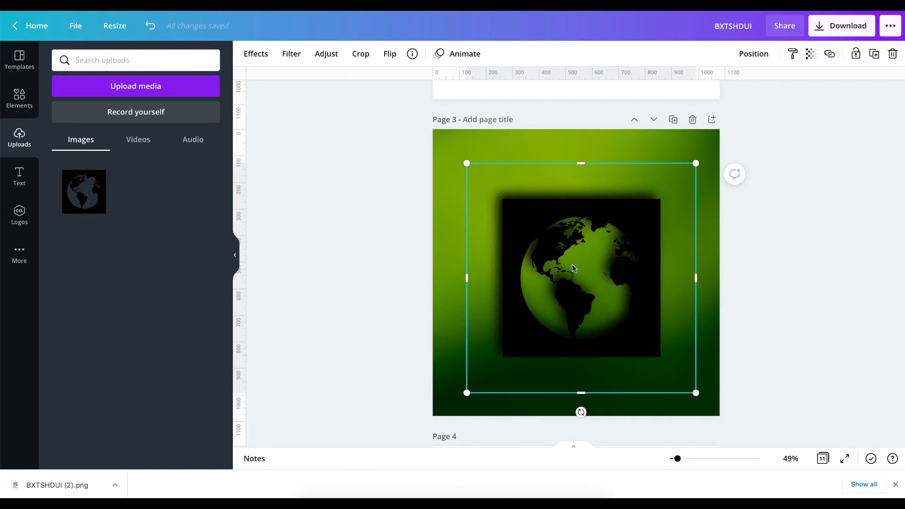
pyautogui.moveTo(572, 268); pyautogui.dragTo(549, 258)
# - Copy the hex code #B48659 from the brown rectangle along the right side of page 1
pyautogui.scroll(15, 550, 171)
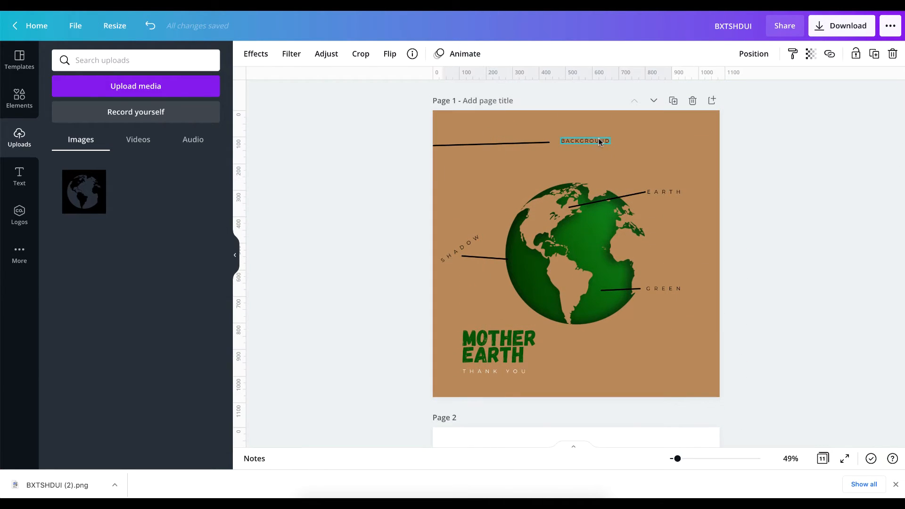
pyautogui.click(672, 139)
pyautogui.click(246, 53)
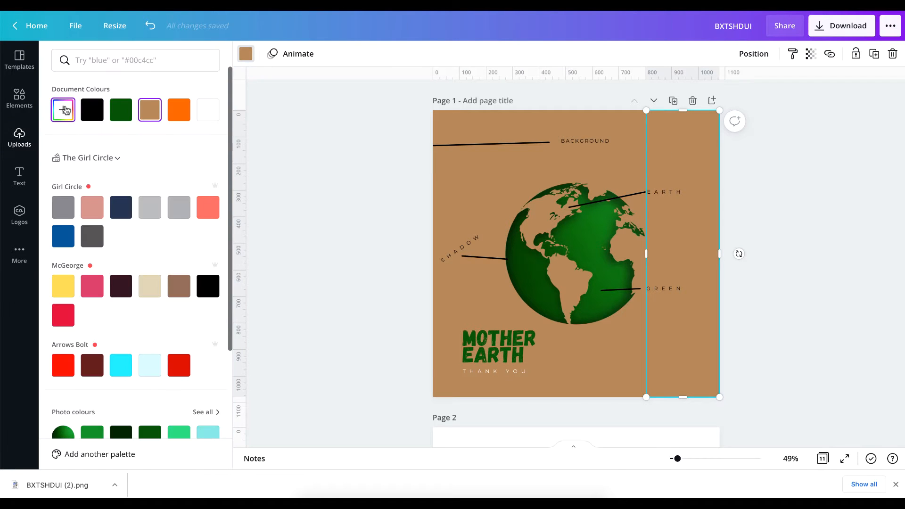
pyautogui.click(63, 109)
pyautogui.doubleClick(134, 221)
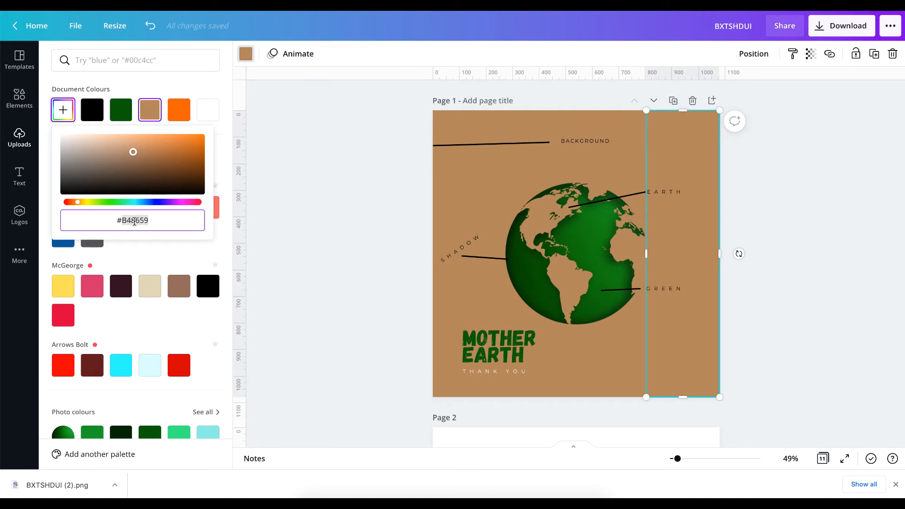
pyautogui.click(398, 281)
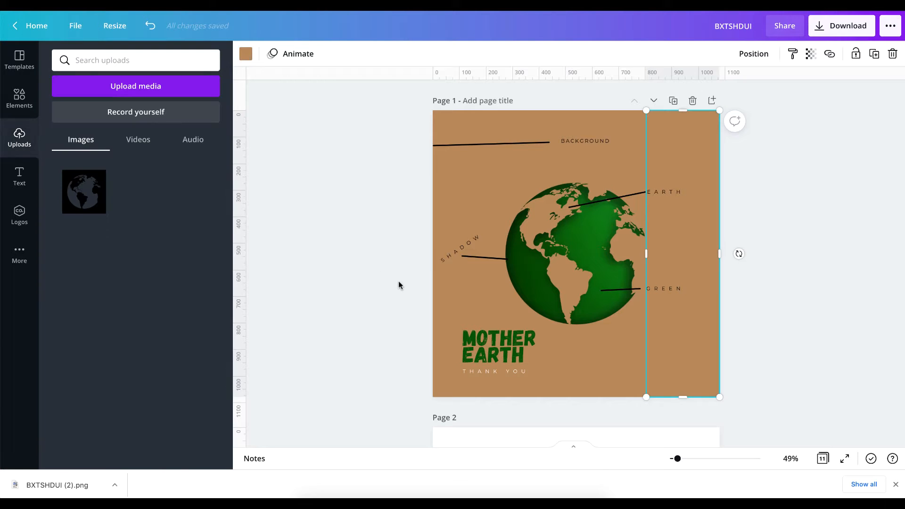
# - Connect the Duotone effect for the sharp globe cutout on page 3
pyautogui.scroll(-14, 398, 281)
pyautogui.click(514, 199)
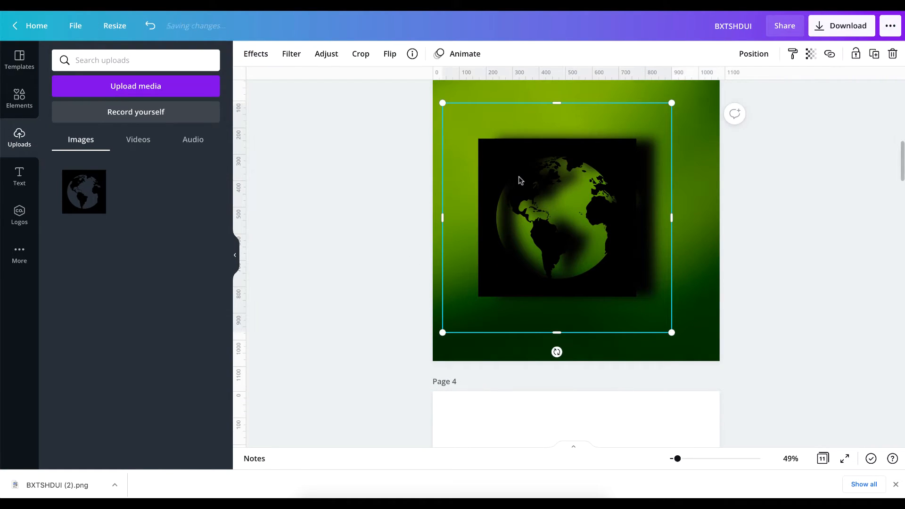
pyautogui.click(255, 53)
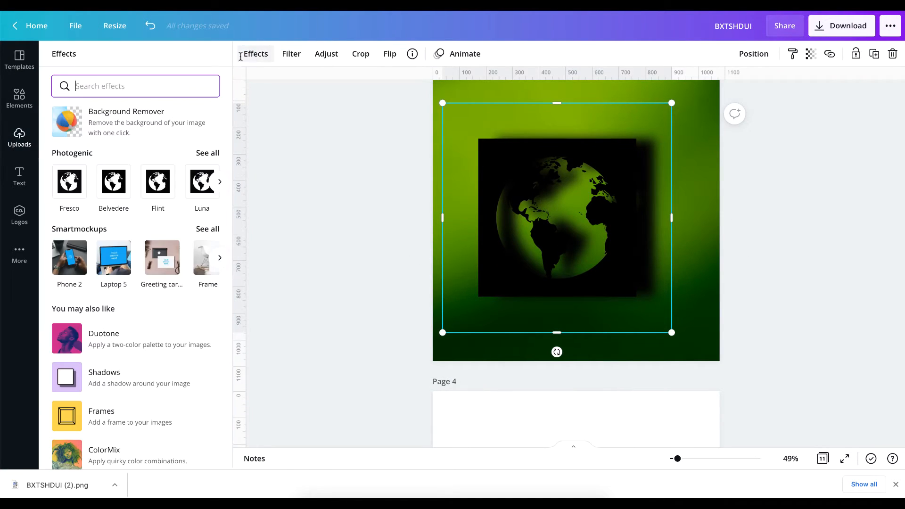
pyautogui.scroll(-2, 136, 274)
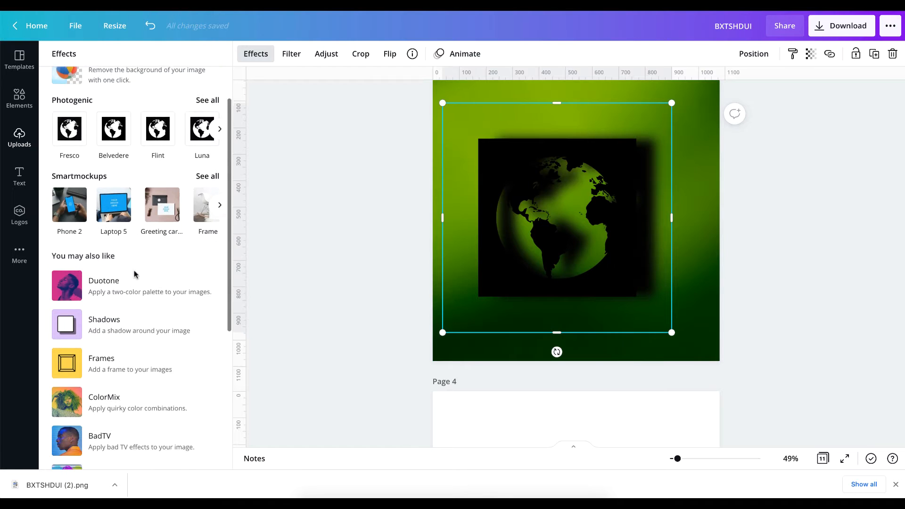
pyautogui.click(102, 273)
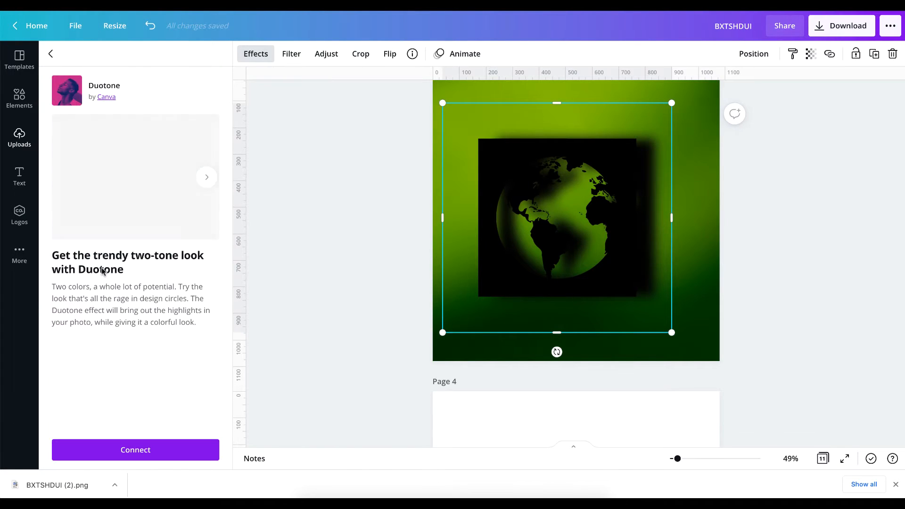
pyautogui.click(158, 454)
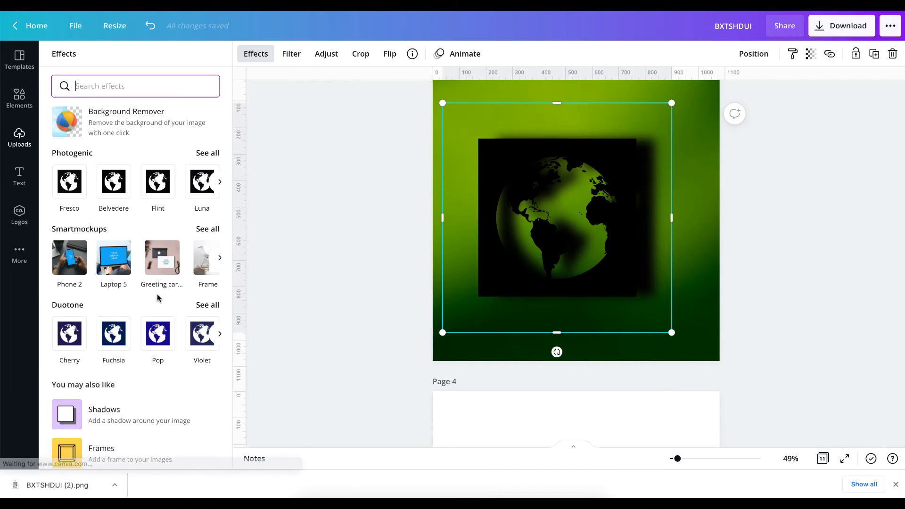
# - Give the sharp globe cutout the Cherry preset of the Duotone effect
pyautogui.scroll(-1, 157, 294)
pyautogui.scroll(-2, 158, 297)
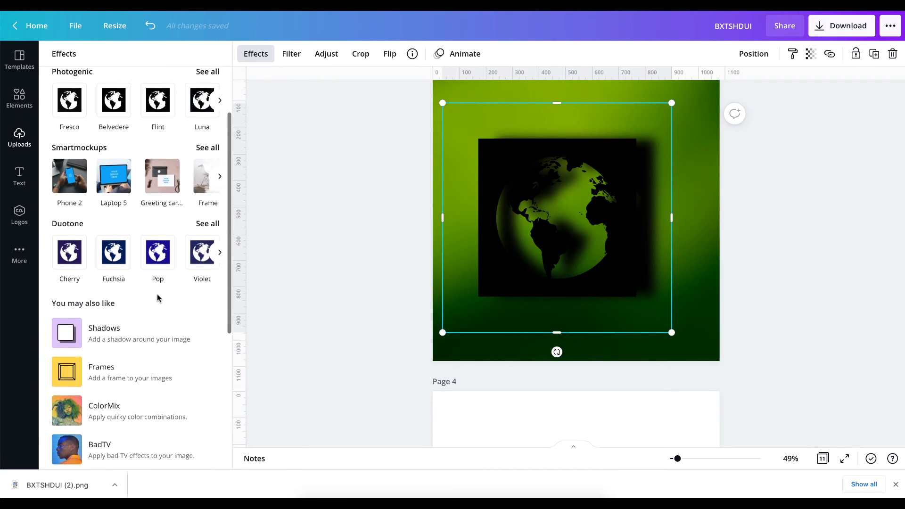
pyautogui.scroll(2, 158, 297)
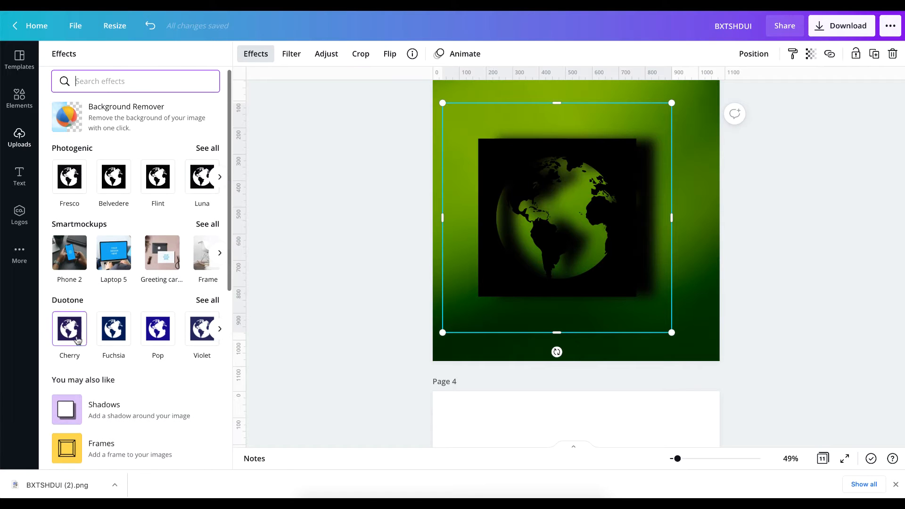
pyautogui.click(70, 331)
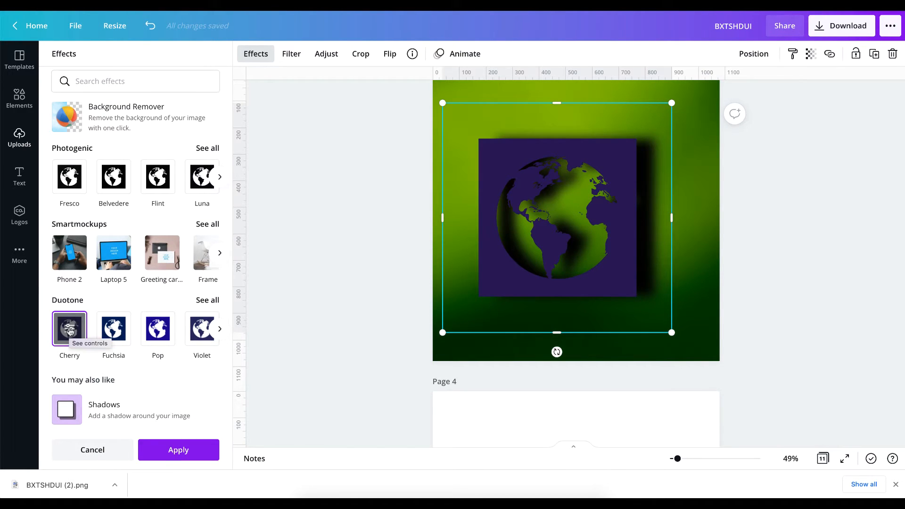
# - Set both the highlights and shadows of the globe's Duotone effect to the document's brown and apply it
pyautogui.click(69, 330)
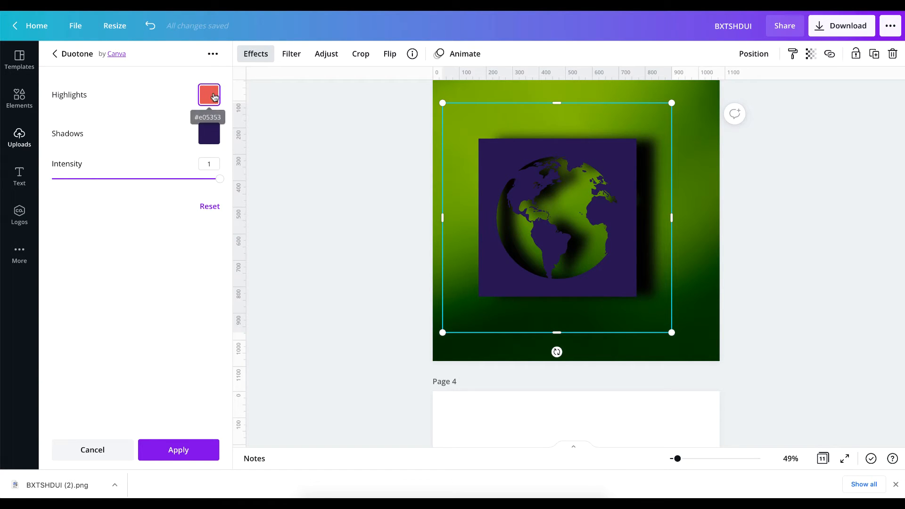
pyautogui.click(214, 96)
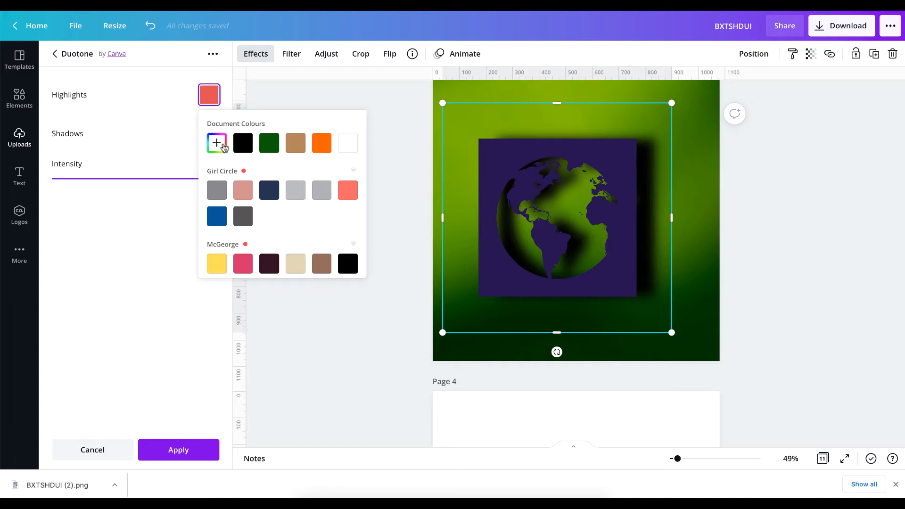
pyautogui.click(297, 144)
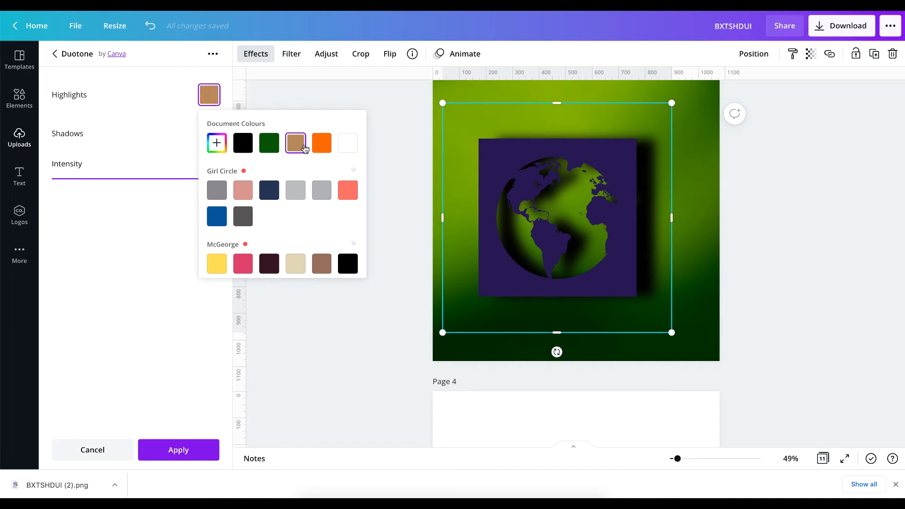
pyautogui.click(171, 143)
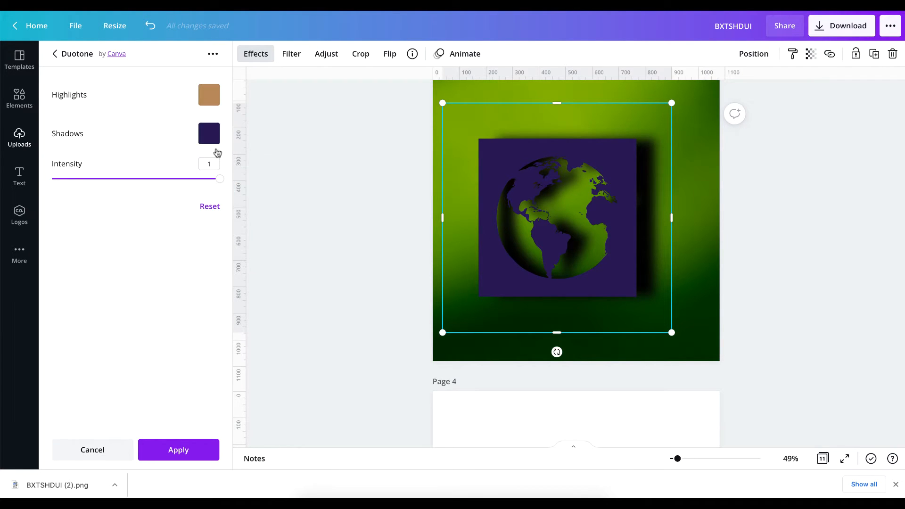
pyautogui.click(211, 133)
pyautogui.click(299, 186)
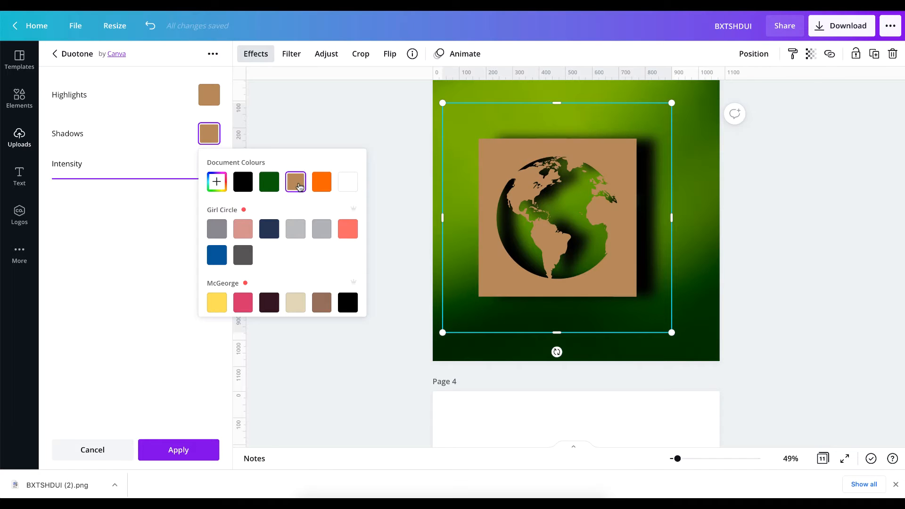
pyautogui.click(155, 253)
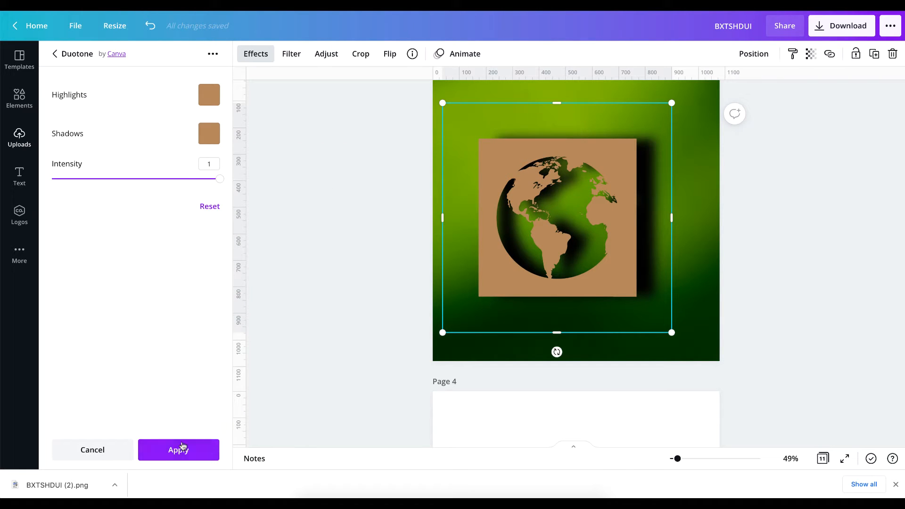
pyautogui.click(179, 450)
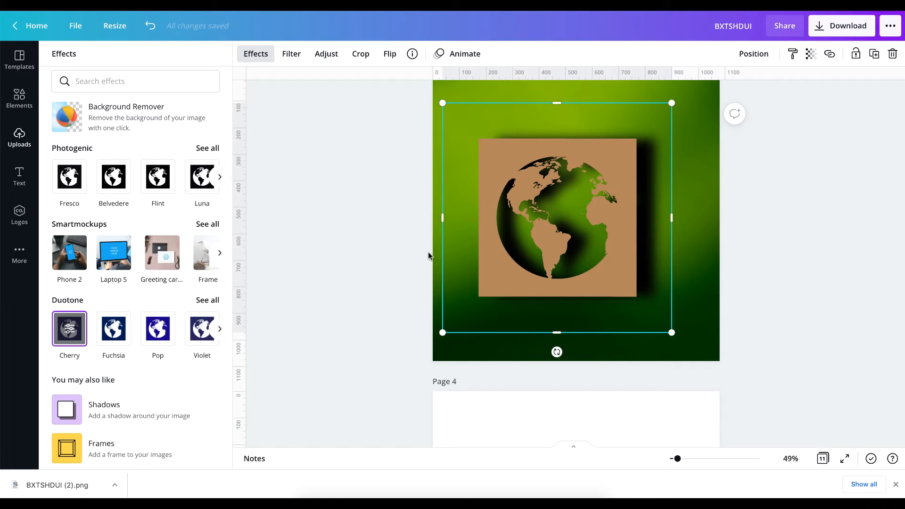
pyautogui.click(383, 230)
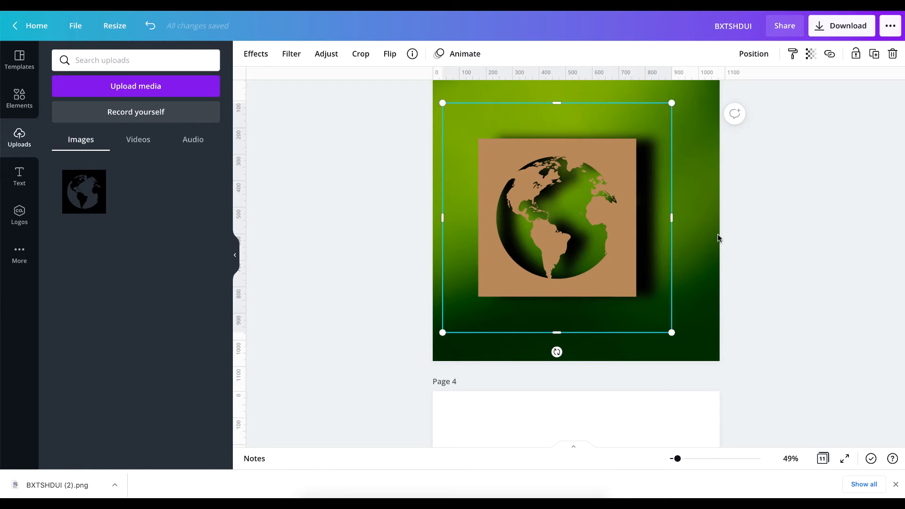
# - Shrink the blurred globe shadow behind the brown cutout and rotate it slightly counter-clockwise so it falls down and to the left
pyautogui.click(768, 226)
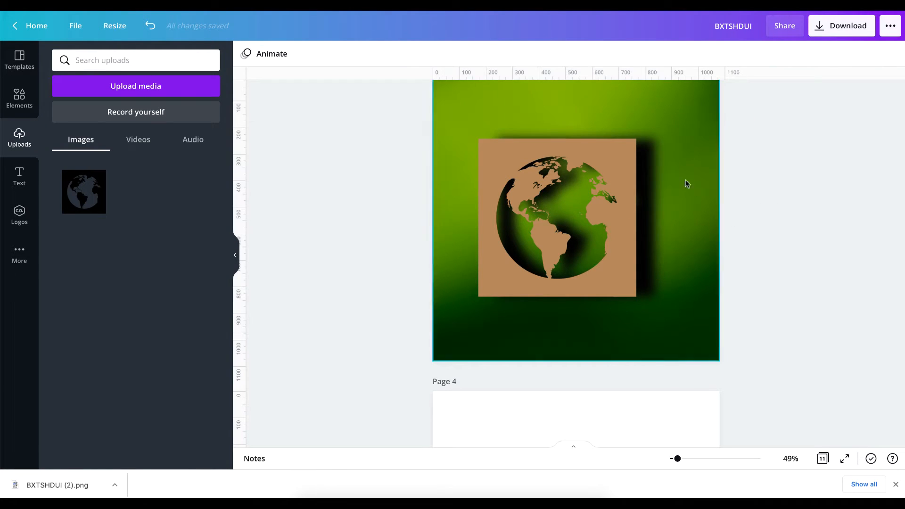
pyautogui.click(676, 159)
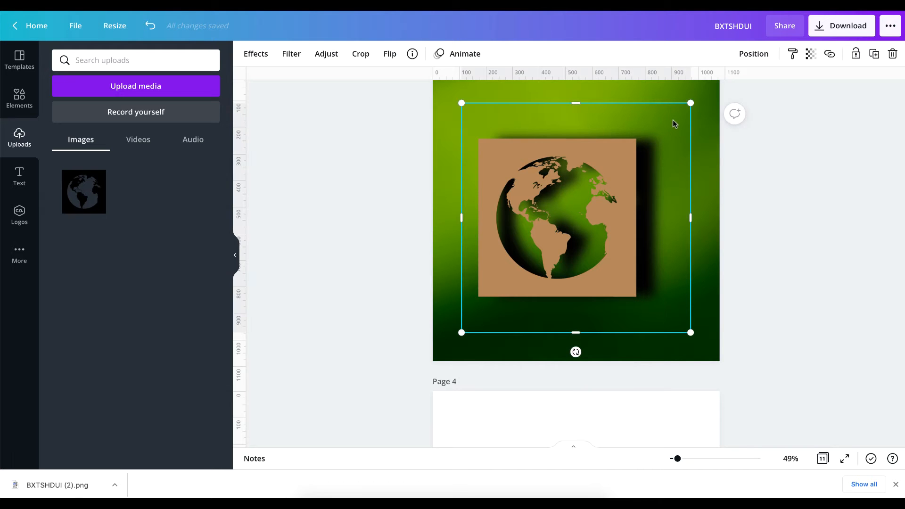
pyautogui.moveTo(689, 101); pyautogui.dragTo(637, 102)
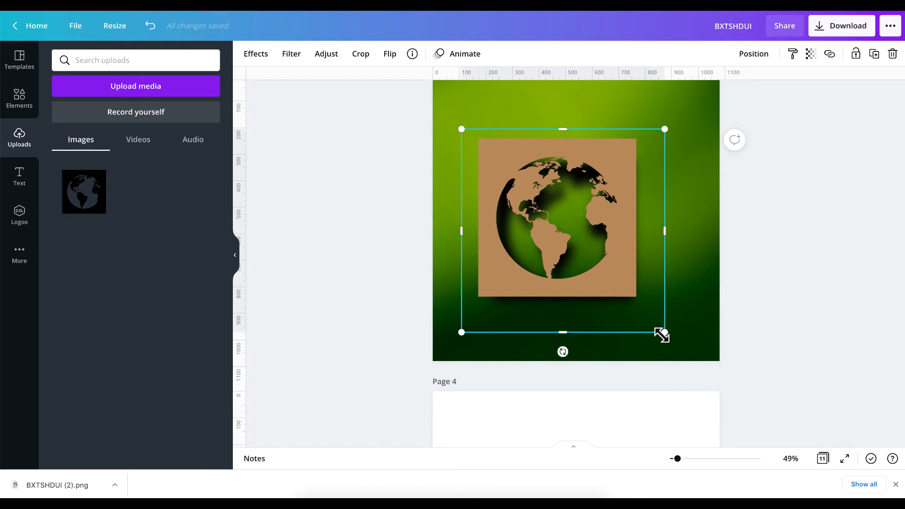
pyautogui.moveTo(662, 335)
pyautogui.mouseDown()
pyautogui.moveTo(655, 320)
pyautogui.moveTo(670, 327)
pyautogui.mouseUp()
pyautogui.moveTo(455, 127); pyautogui.dragTo(448, 124)
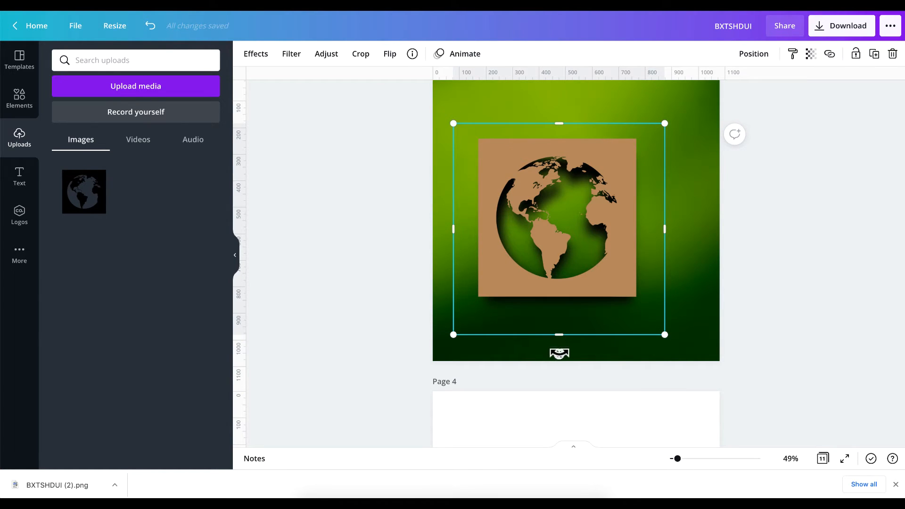
pyautogui.moveTo(559, 354); pyautogui.dragTo(567, 355)
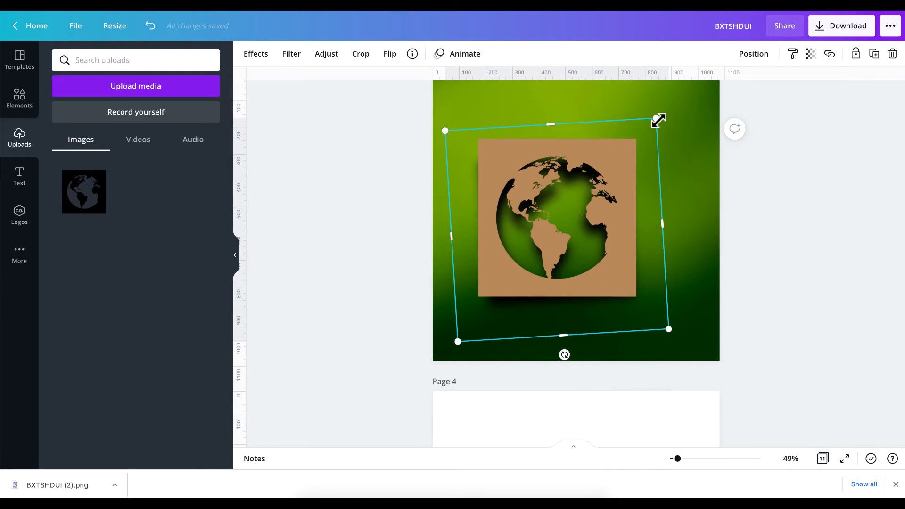
pyautogui.moveTo(659, 120); pyautogui.dragTo(663, 108)
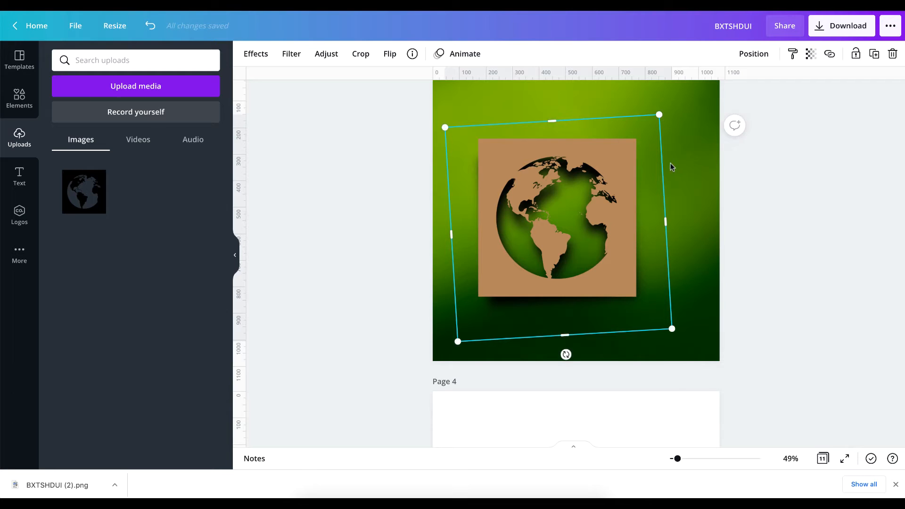
# - Set the transparency of the blurred globe shadow to 71
pyautogui.click(811, 54)
pyautogui.moveTo(775, 89); pyautogui.dragTo(755, 89)
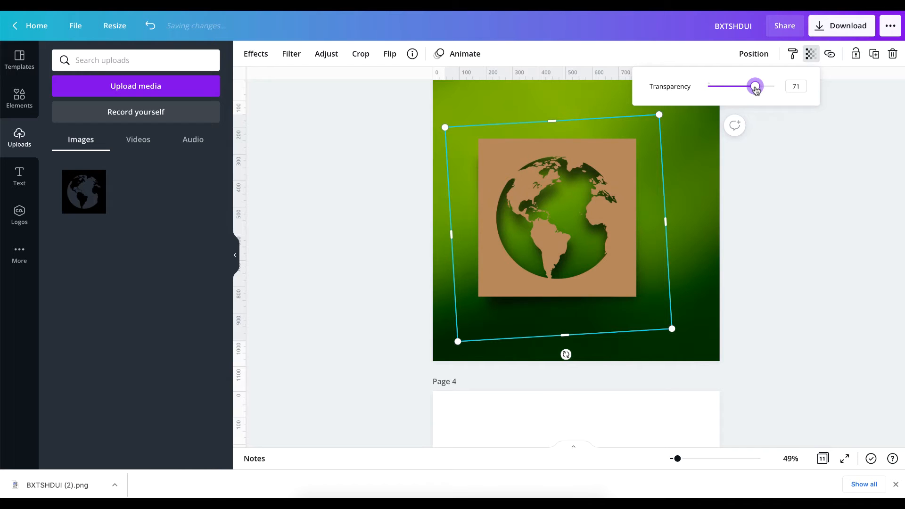
pyautogui.click(819, 225)
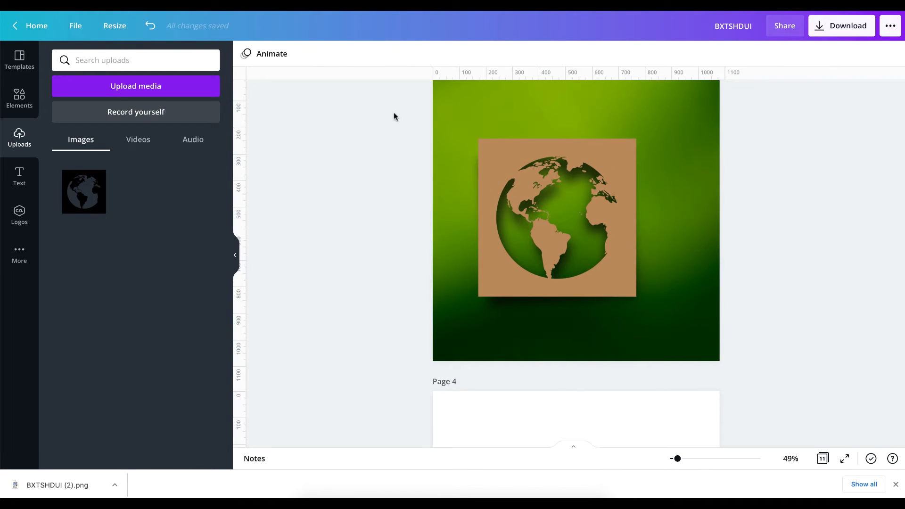
# - Move the brown globe cutout and its shadow together so they are horizontally centred on page 3
pyautogui.moveTo(393, 112); pyautogui.dragTo(697, 333)
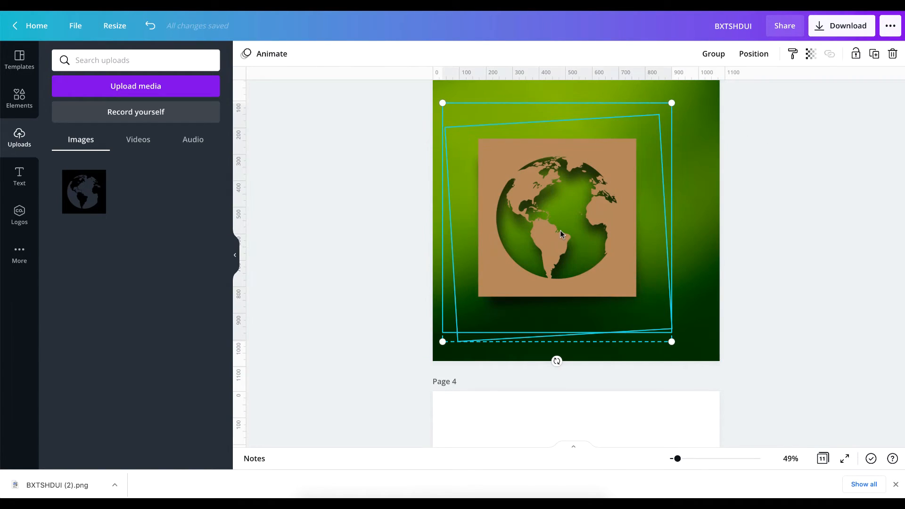
pyautogui.moveTo(561, 230); pyautogui.dragTo(580, 232)
pyautogui.click(812, 244)
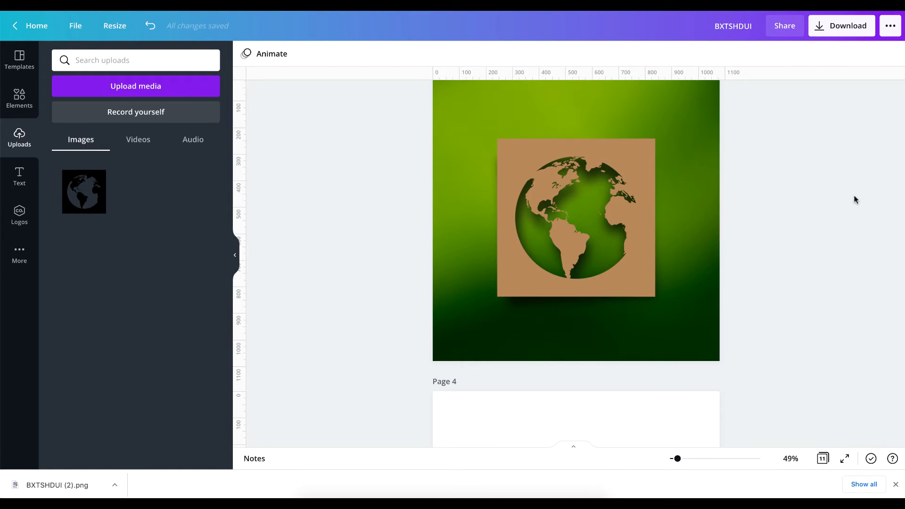
# - Add a square shape over the globe on page 3 and fill it with the document's brown
pyautogui.scroll(10, 727, 176)
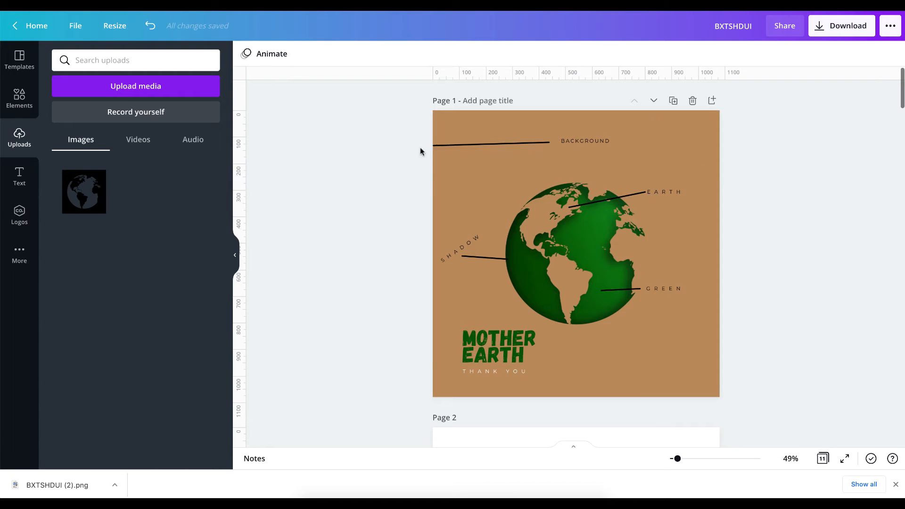
pyautogui.scroll(-2, 596, 276)
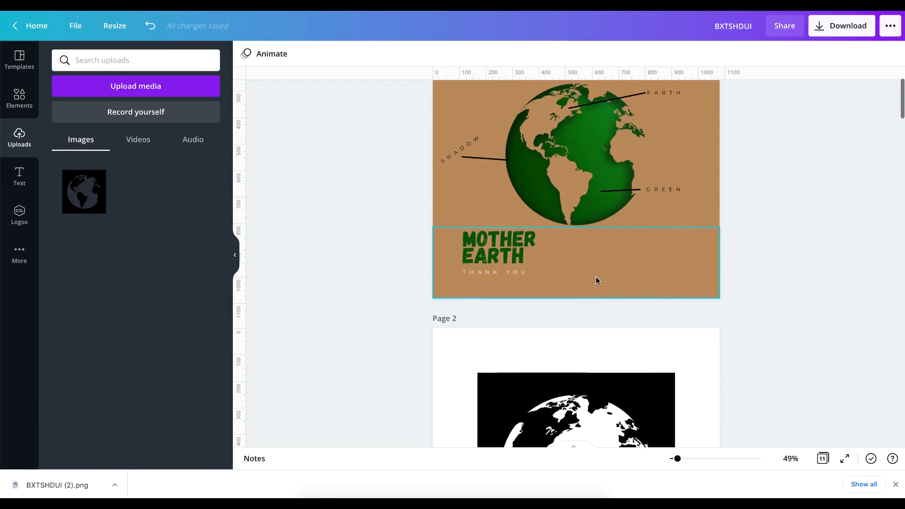
pyautogui.scroll(-10, 596, 276)
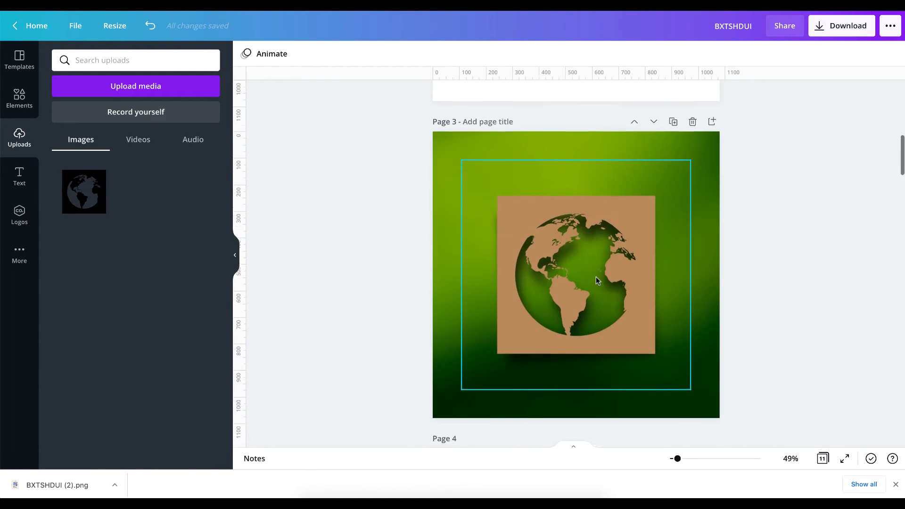
pyautogui.scroll(-1, 596, 277)
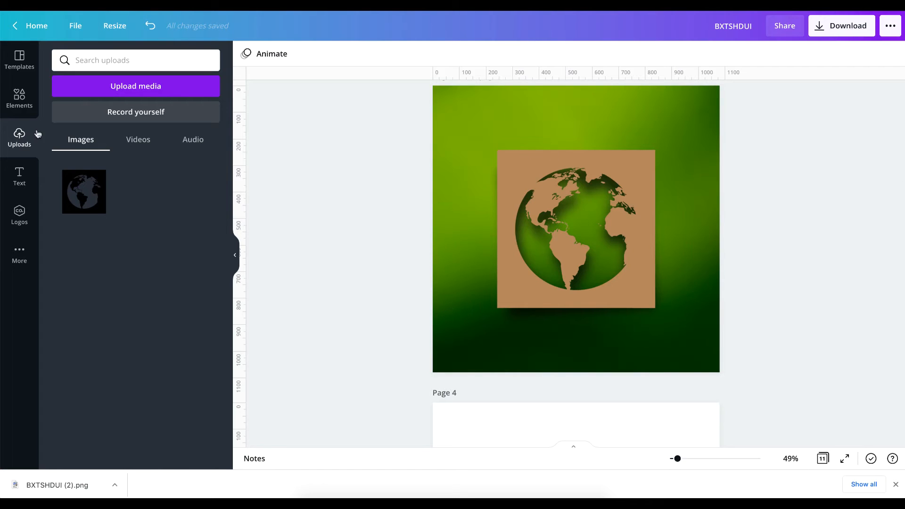
pyautogui.click(17, 111)
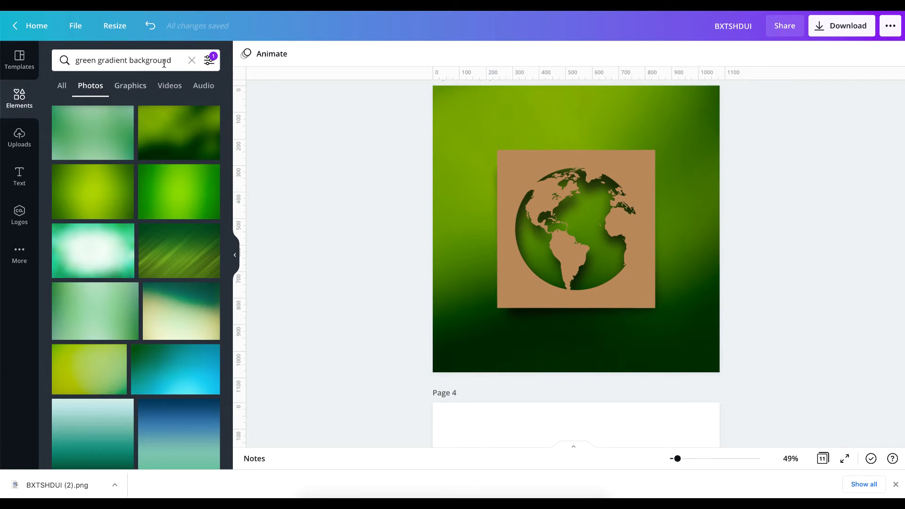
pyautogui.click(192, 62)
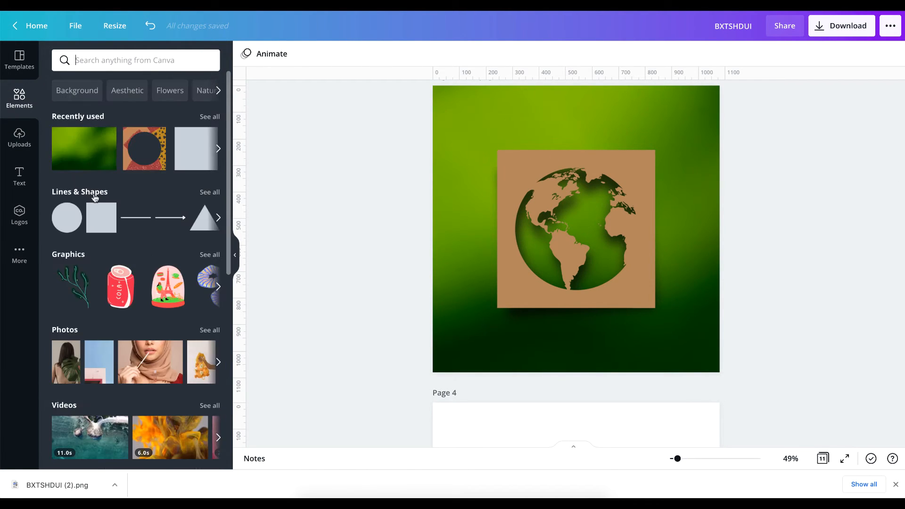
pyautogui.click(94, 216)
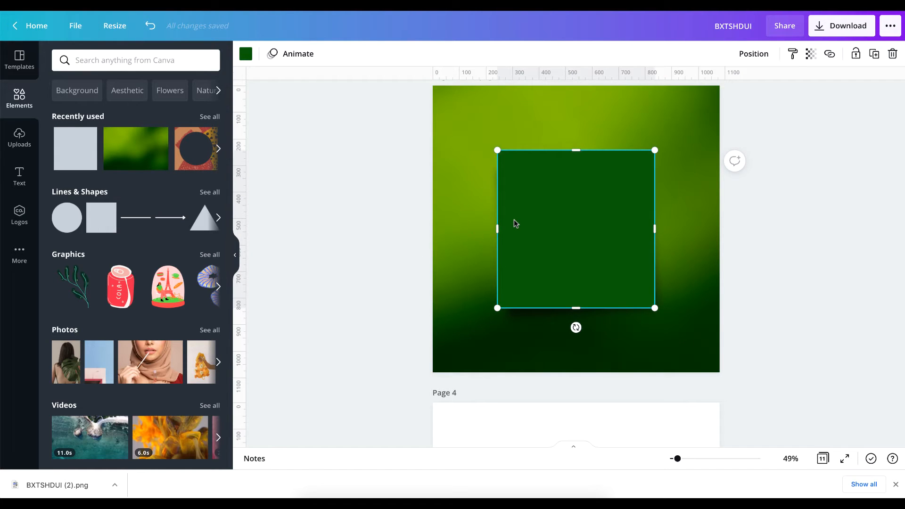
pyautogui.click(242, 53)
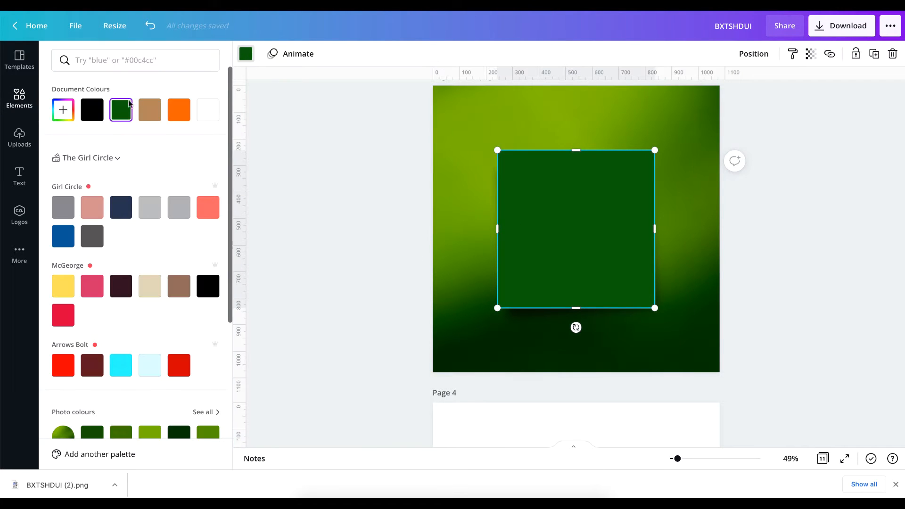
pyautogui.click(151, 111)
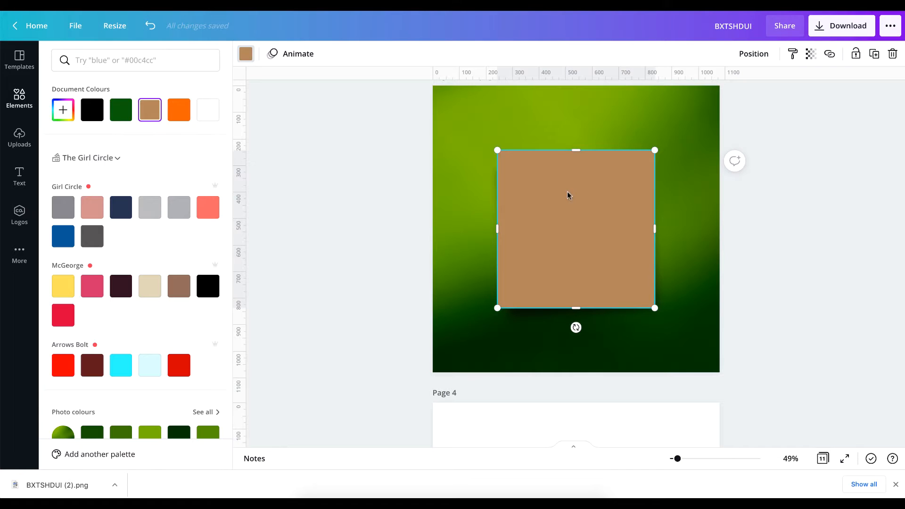
# - Move the brown square to the page's top-left corner and reshape it into a narrow full-height strip along the left edge
pyautogui.moveTo(568, 195); pyautogui.dragTo(509, 133)
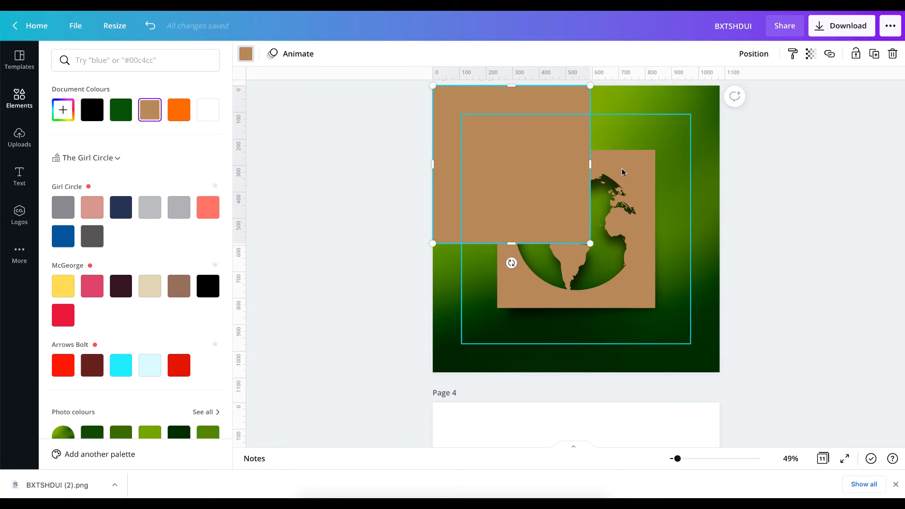
pyautogui.moveTo(590, 164); pyautogui.dragTo(504, 164)
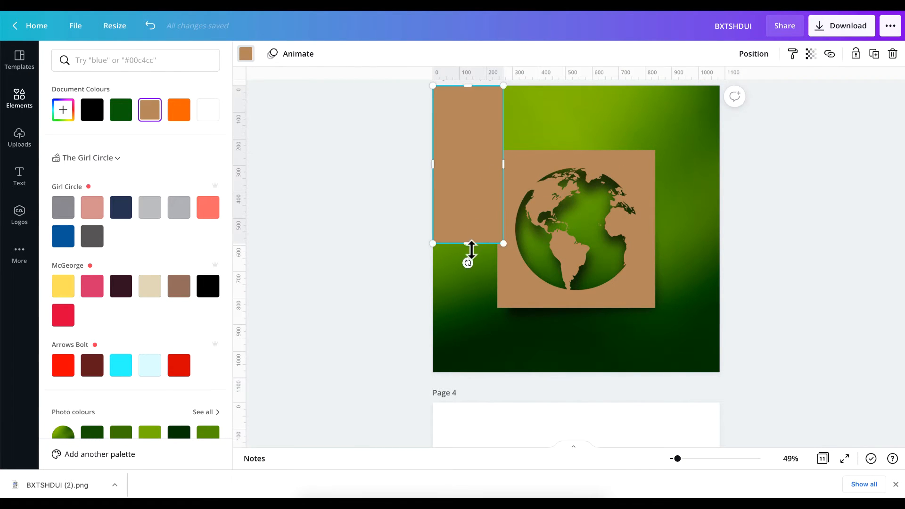
pyautogui.moveTo(469, 258); pyautogui.dragTo(468, 370)
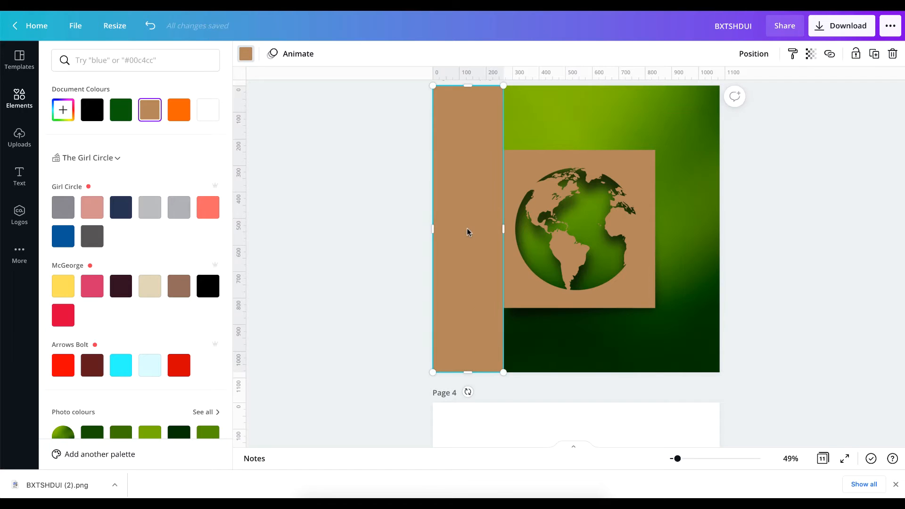
# - Place copies of the brown strip along the right, top and bottom edges of page 3, rotating the horizontal ones, to frame the globe
pyautogui.moveTo(469, 231); pyautogui.dragTo(567, 235)
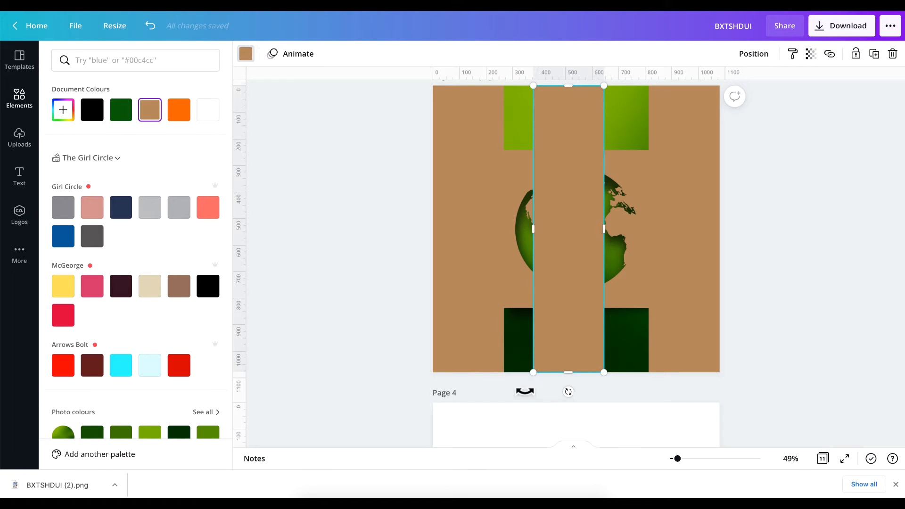
pyautogui.moveTo(525, 392); pyautogui.dragTo(433, 229)
pyautogui.moveTo(518, 233); pyautogui.dragTo(526, 126)
pyautogui.moveTo(626, 240); pyautogui.dragTo(631, 346)
pyautogui.click(800, 248)
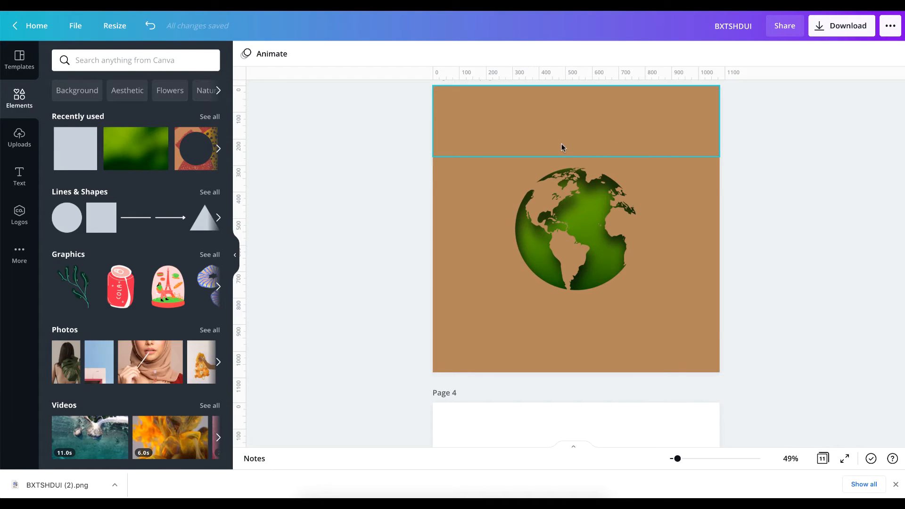
# - Try scaling down all the brown strips, the globe cutout and its shadow together on page 3
pyautogui.hotkey('ctrl', 'a')
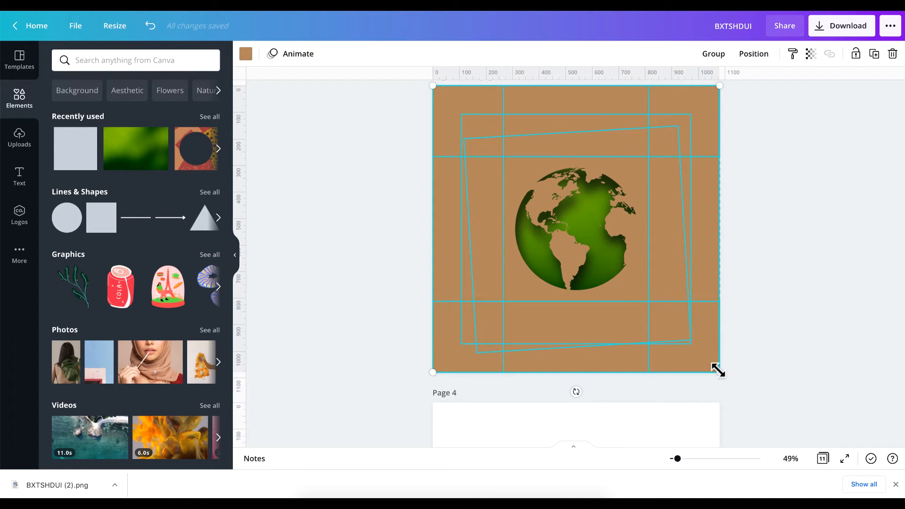
pyautogui.moveTo(714, 368); pyautogui.dragTo(690, 349)
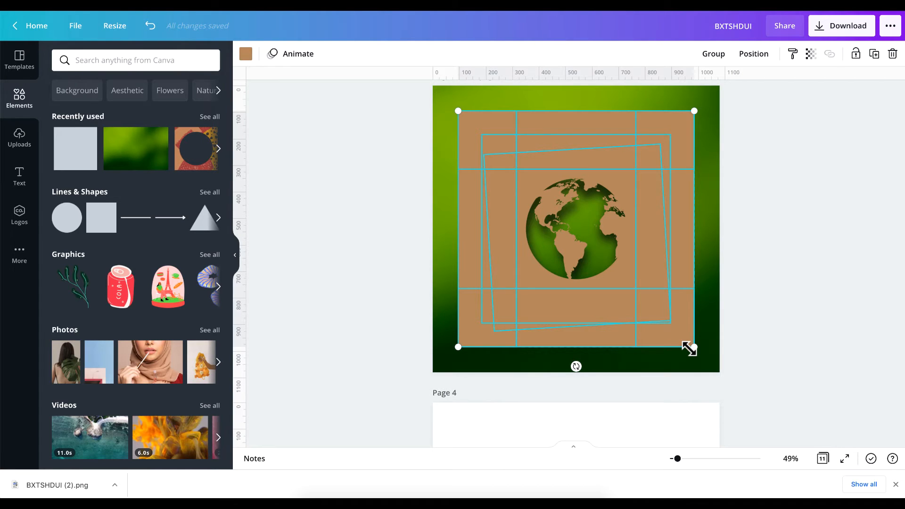
pyautogui.hotkey('ctrl', 'z')
pyautogui.click(821, 256)
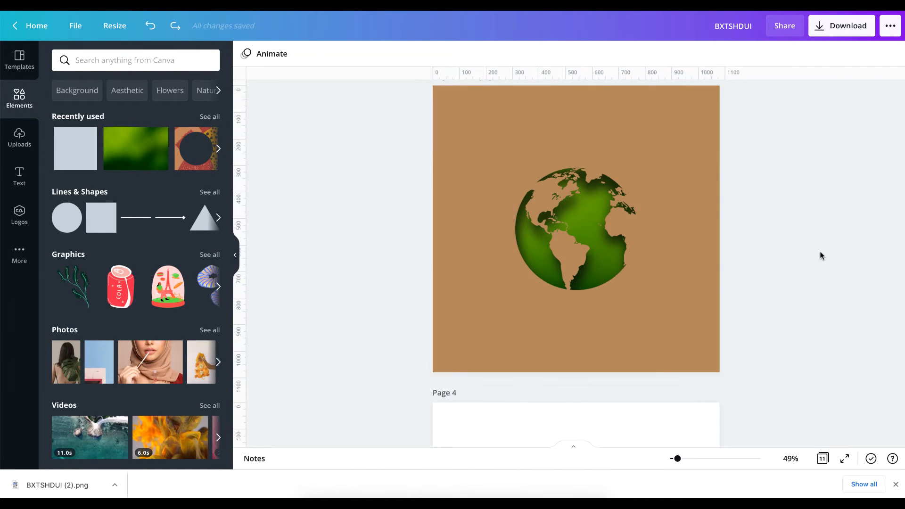
pyautogui.scroll(5, 856, 163)
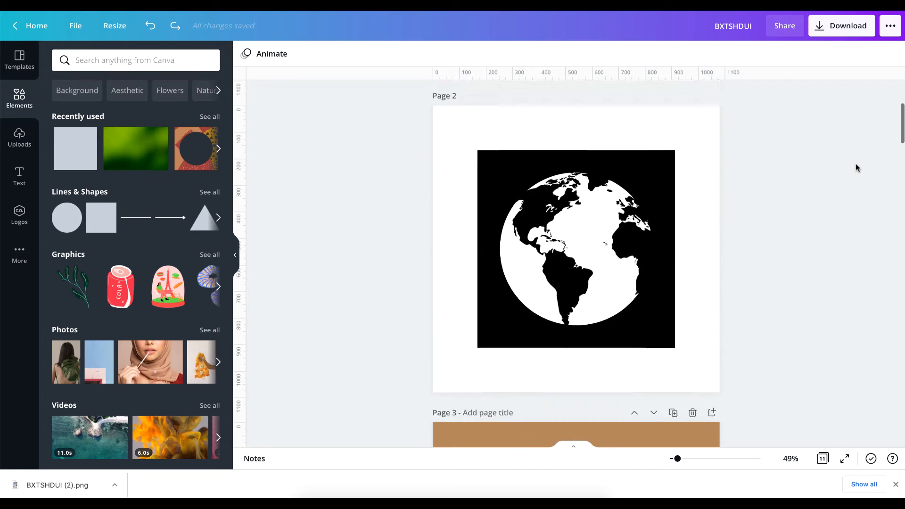
pyautogui.scroll(5, 856, 164)
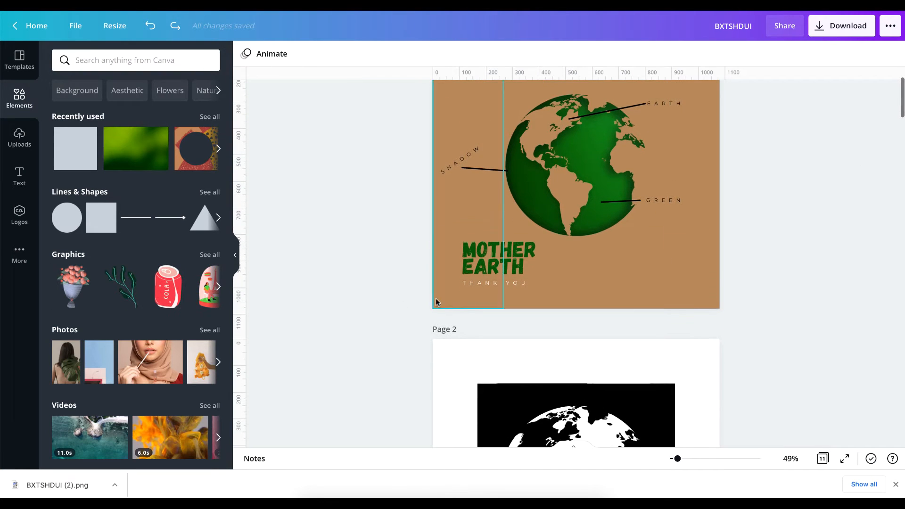
pyautogui.scroll(-10, 679, 324)
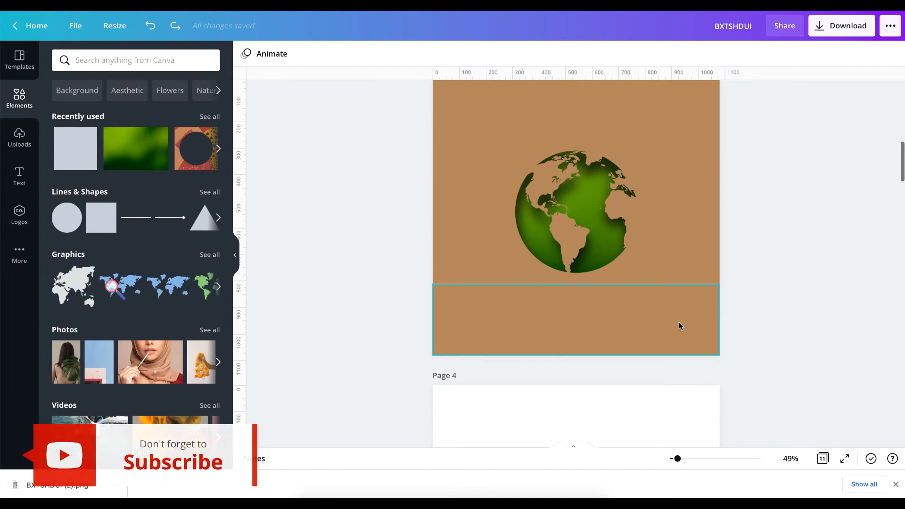
# - Give the brown globe cutout on page 3 the Cherry duotone effect and open the effect's settings
pyautogui.click(551, 185)
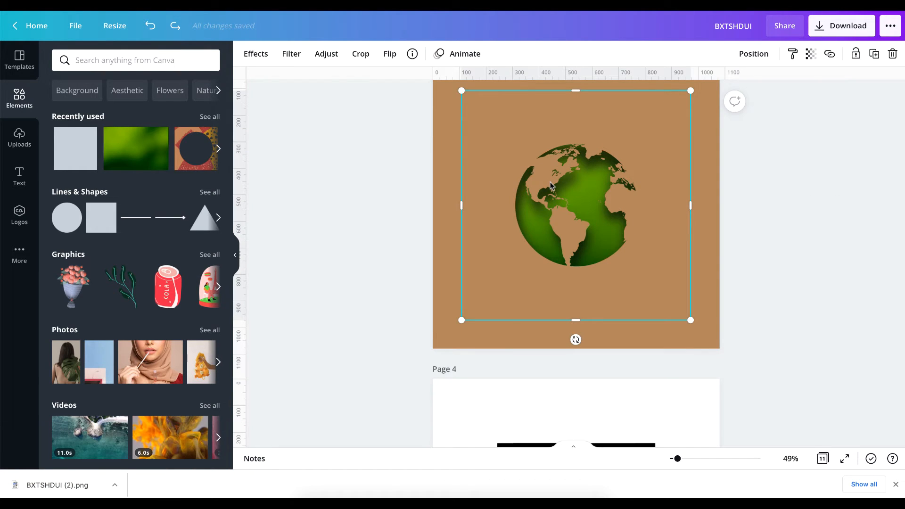
pyautogui.click(256, 54)
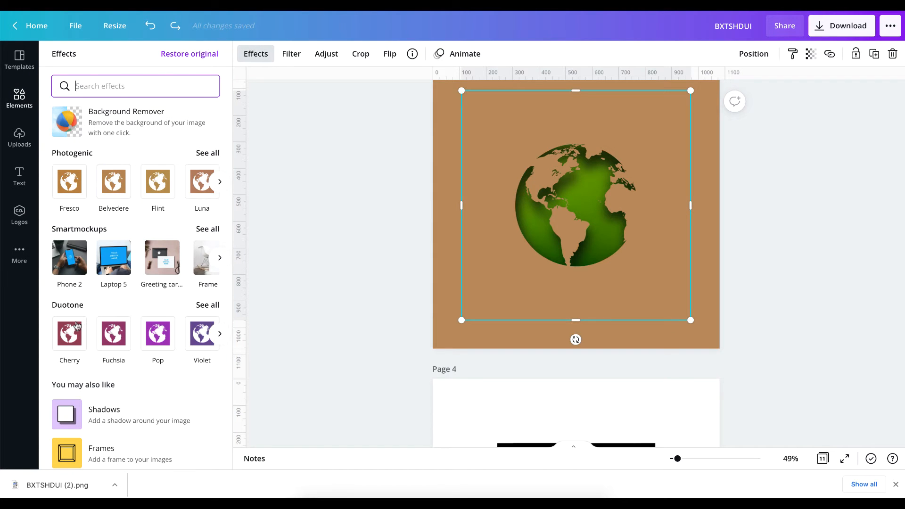
pyautogui.click(72, 331)
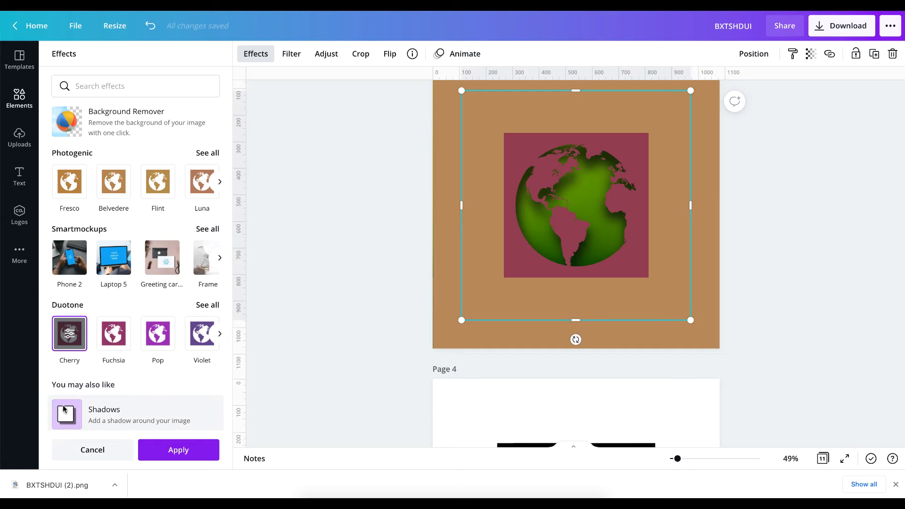
pyautogui.click(71, 336)
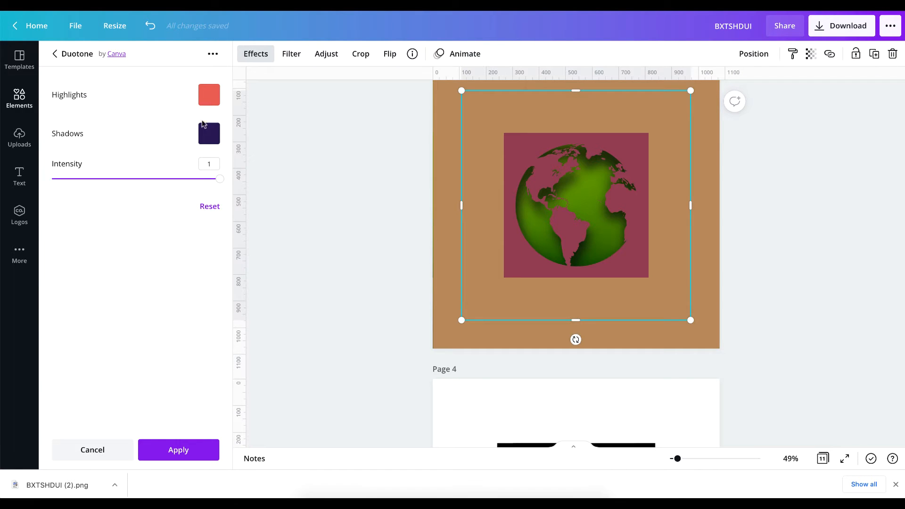
# - Set the duotone highlights and shadows to the McGeorge palette's dark plum, copy its hex code #331320 and apply the effect
pyautogui.click(209, 94)
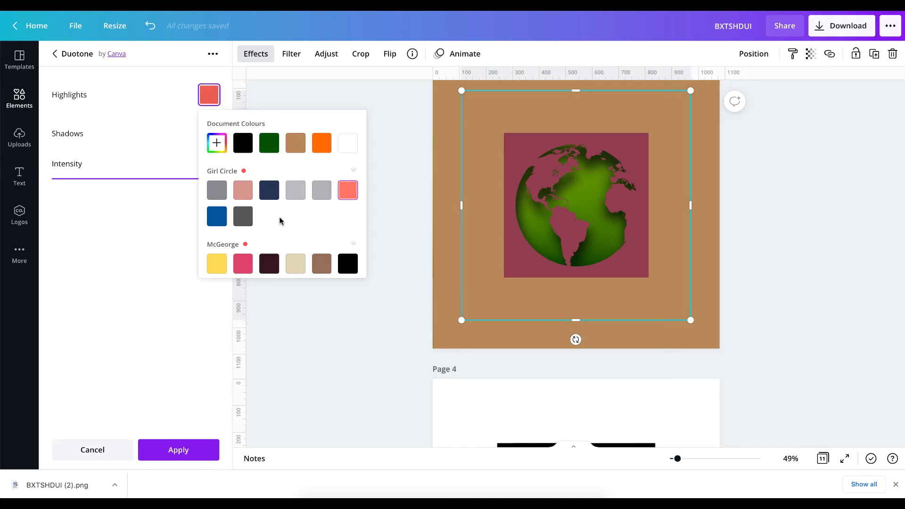
pyautogui.click(270, 263)
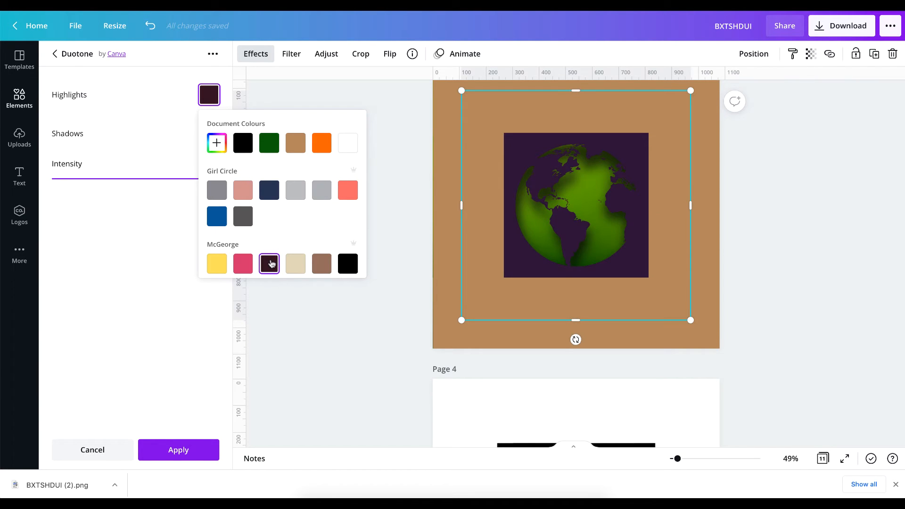
pyautogui.click(212, 105)
pyautogui.click(209, 137)
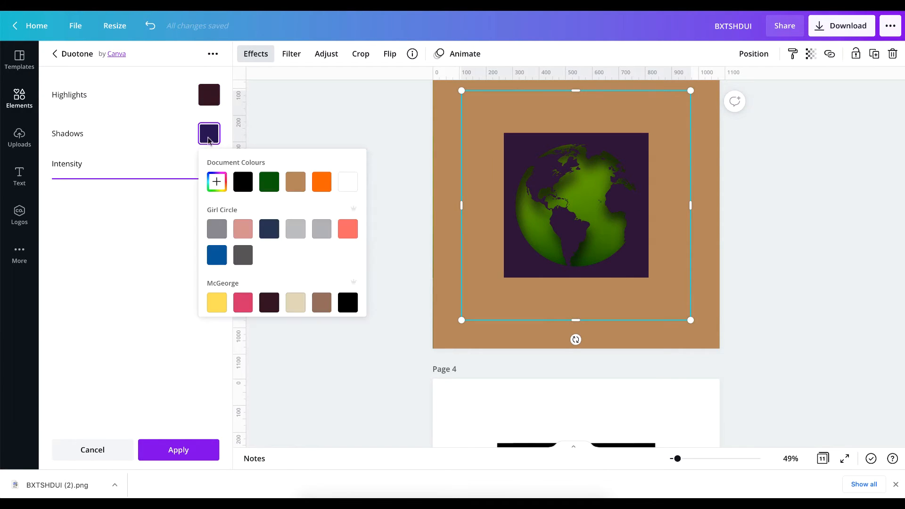
pyautogui.click(237, 182)
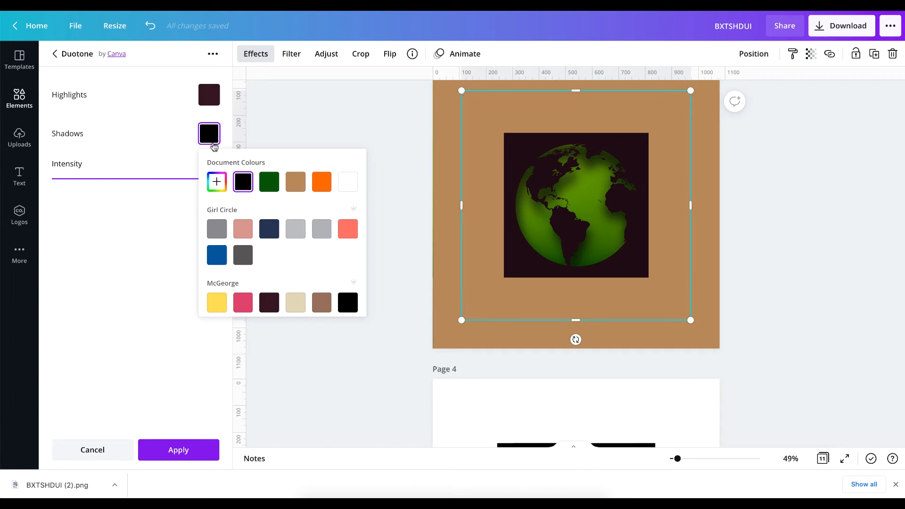
pyautogui.click(271, 306)
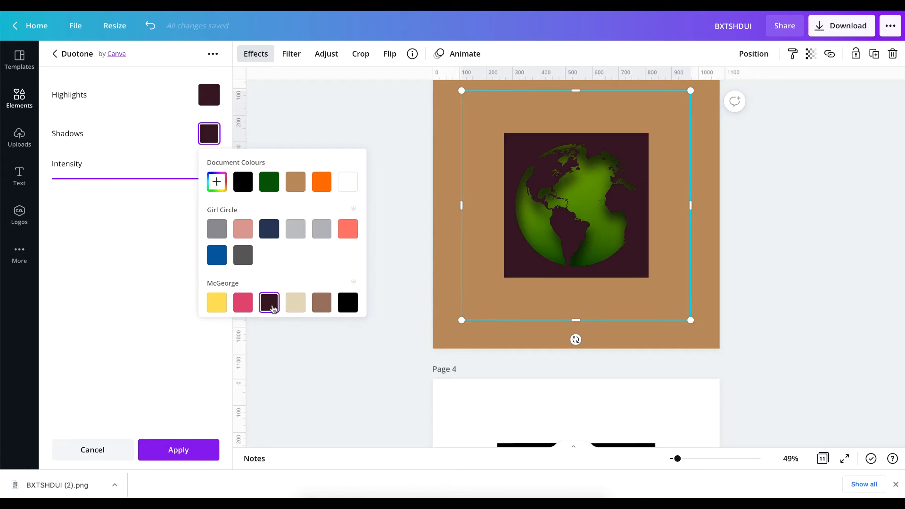
pyautogui.click(216, 181)
pyautogui.press('super+c')
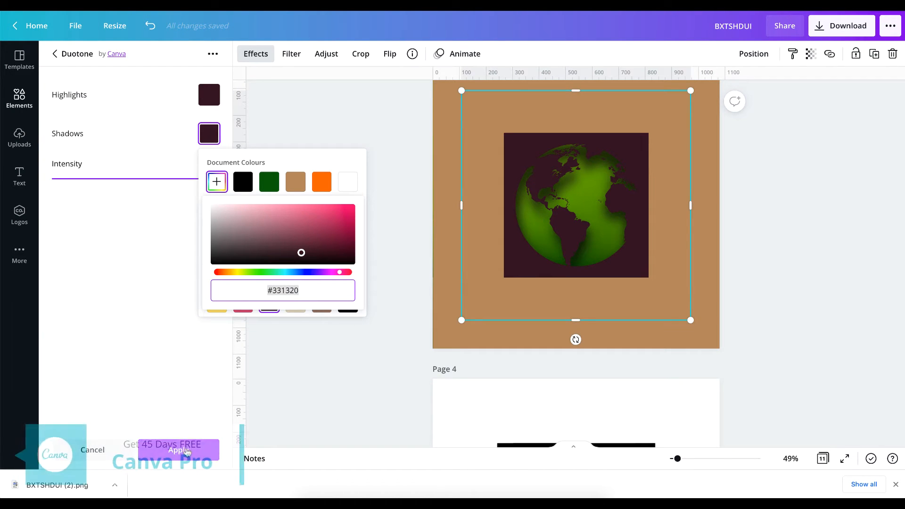
pyautogui.click(186, 452)
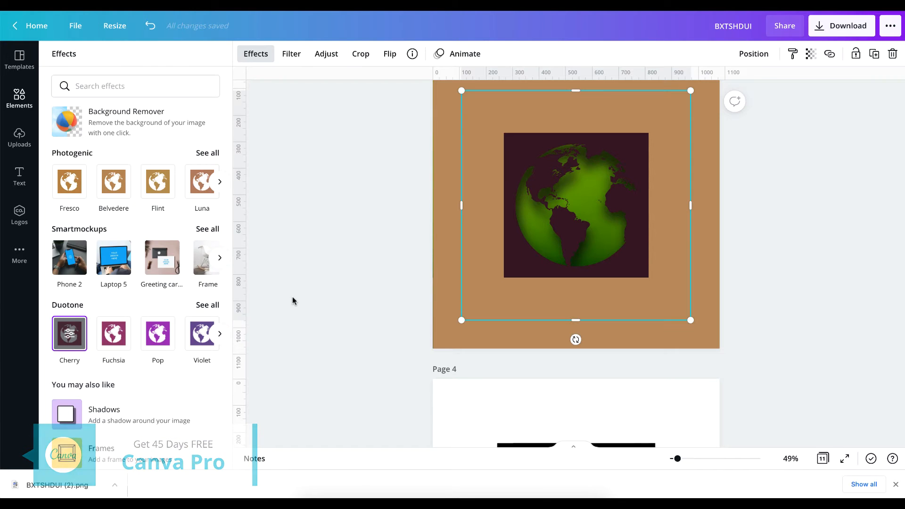
# - Recolour the brown strips along the top and left edges of page 3 to #331320
pyautogui.click(414, 128)
pyautogui.click(437, 124)
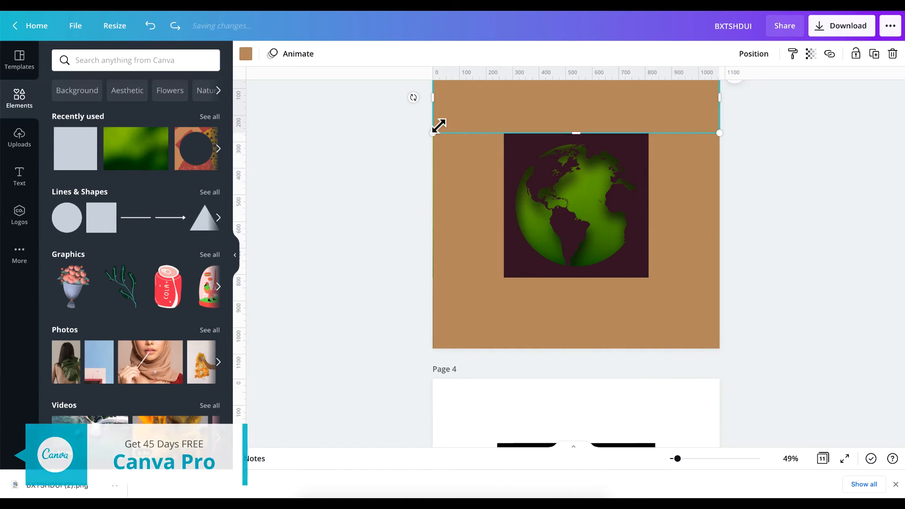
pyautogui.click(246, 53)
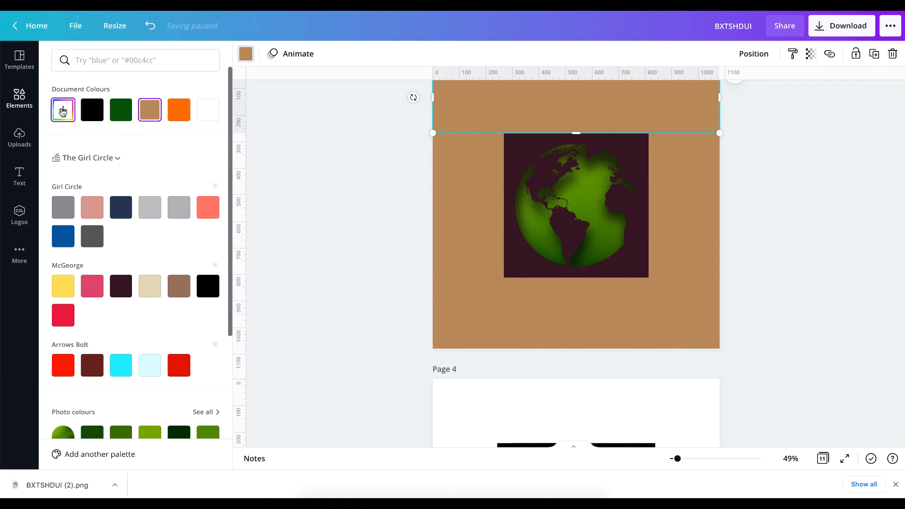
pyautogui.click(63, 110)
pyautogui.press('super+v')
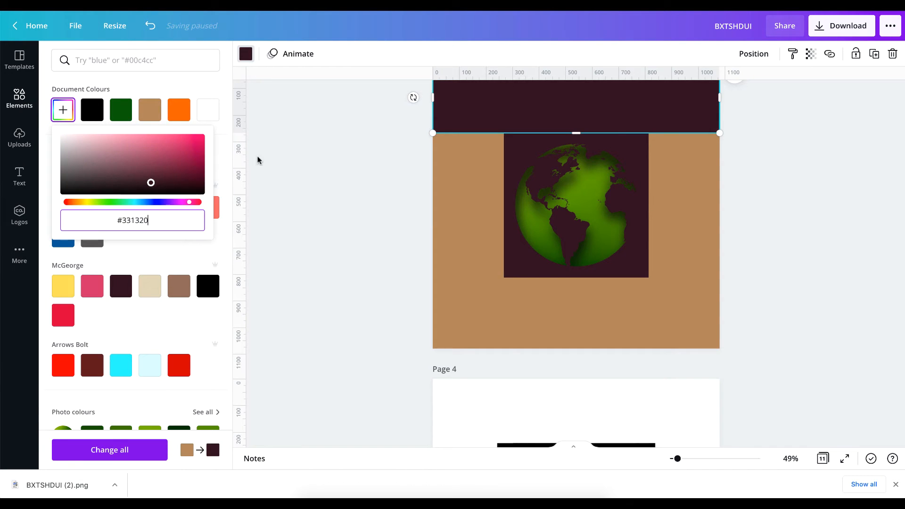
pyautogui.click(463, 218)
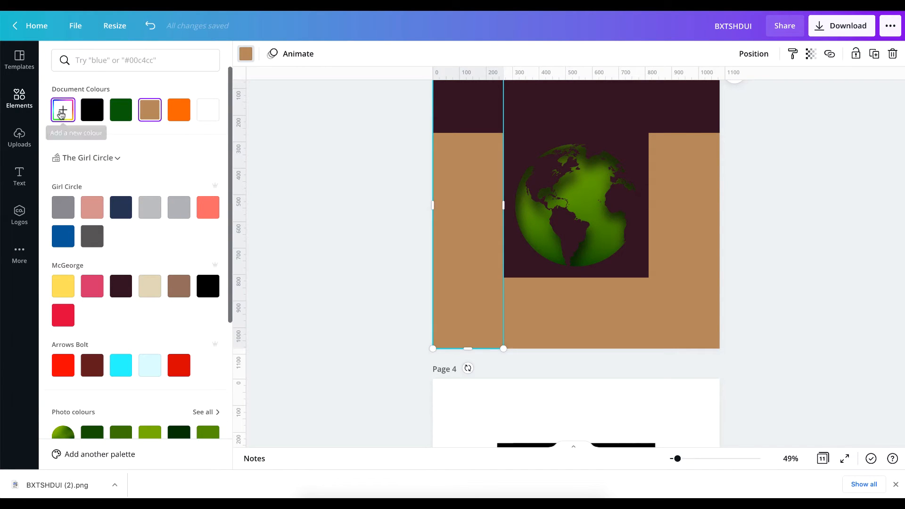
pyautogui.click(63, 111)
pyautogui.write('#321320')
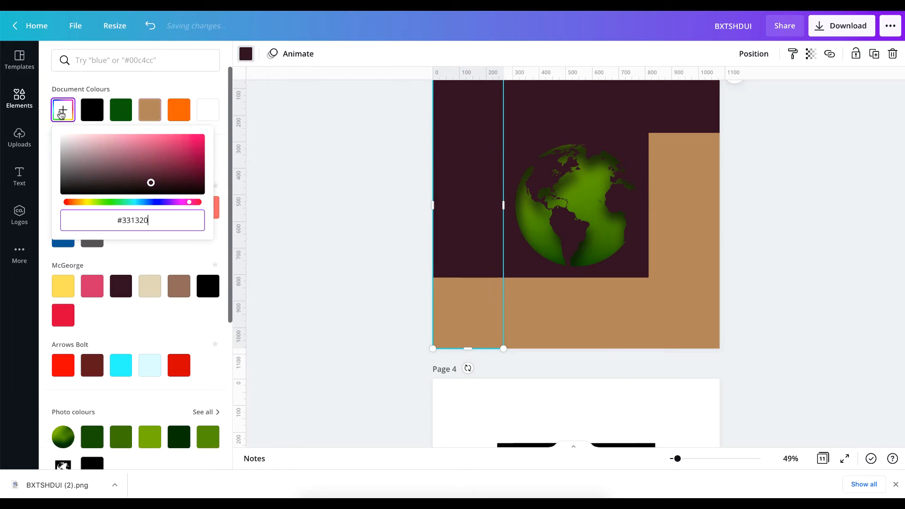
# - Recolour the brown strips along the bottom and right edges of page 3 to #331320
pyautogui.click(481, 324)
pyautogui.click(62, 109)
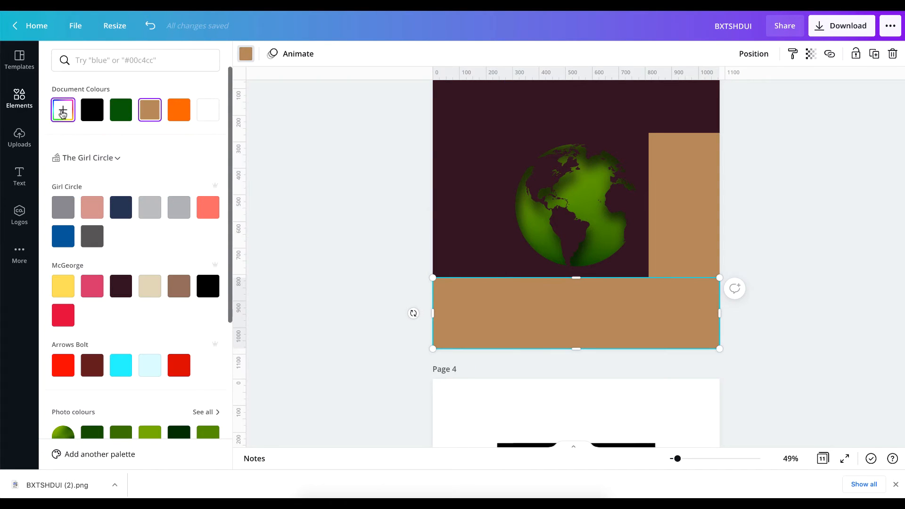
pyautogui.press('super+v')
pyautogui.click(686, 190)
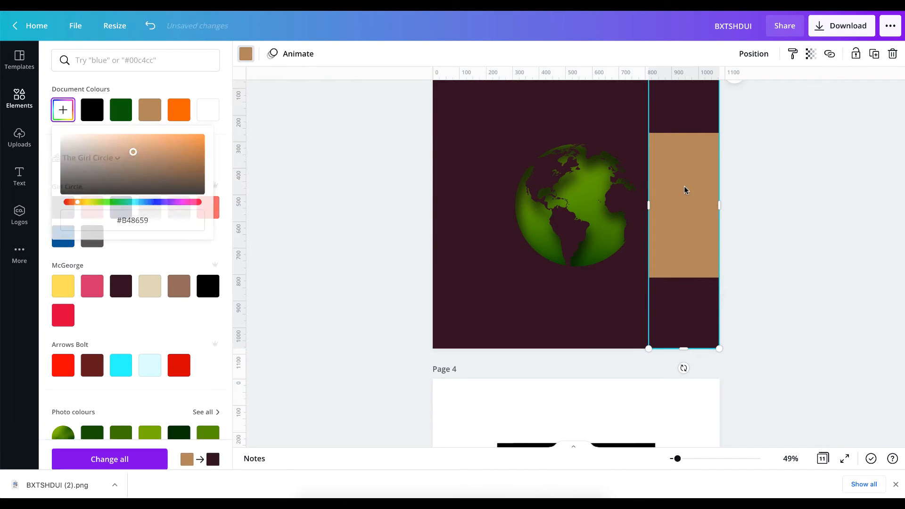
pyautogui.click(65, 109)
pyautogui.press('super+v')
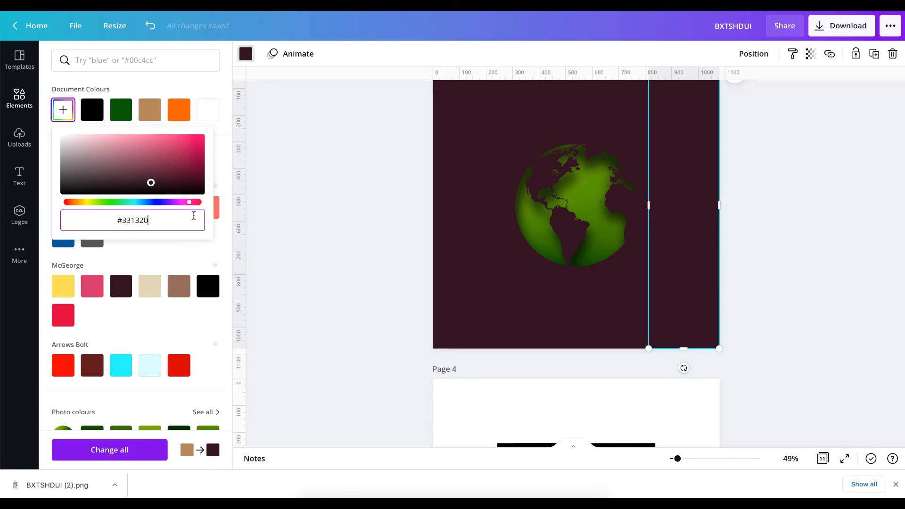
pyautogui.click(316, 261)
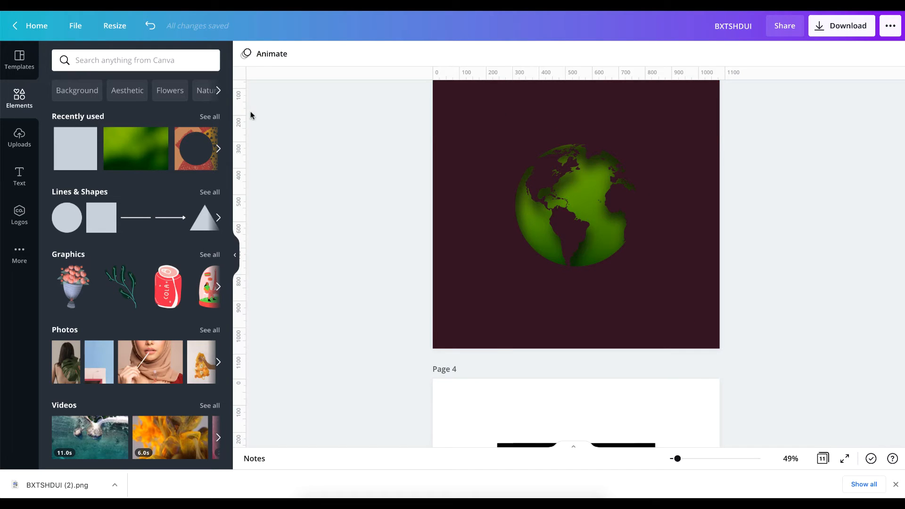
# - Search the photo library for "forest" and make the dense green woodland photo the background of page 3
pyautogui.click(106, 62)
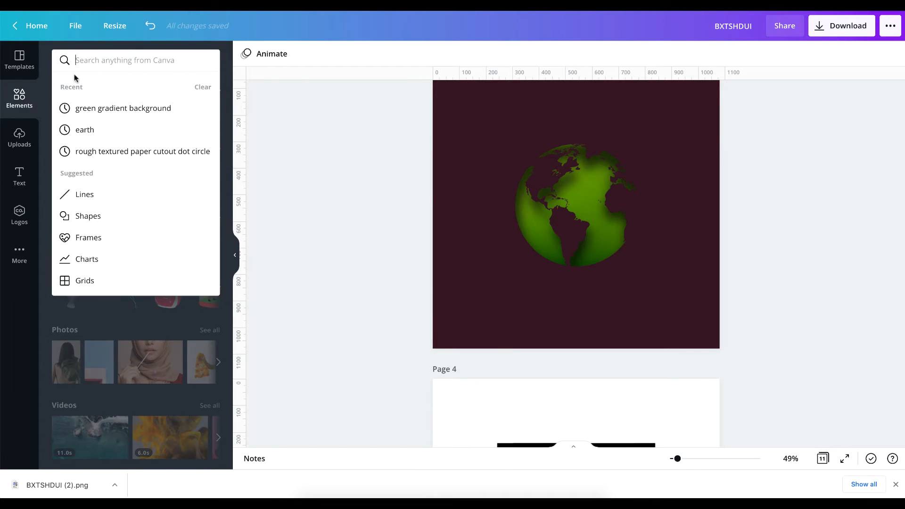
pyautogui.write('rest')
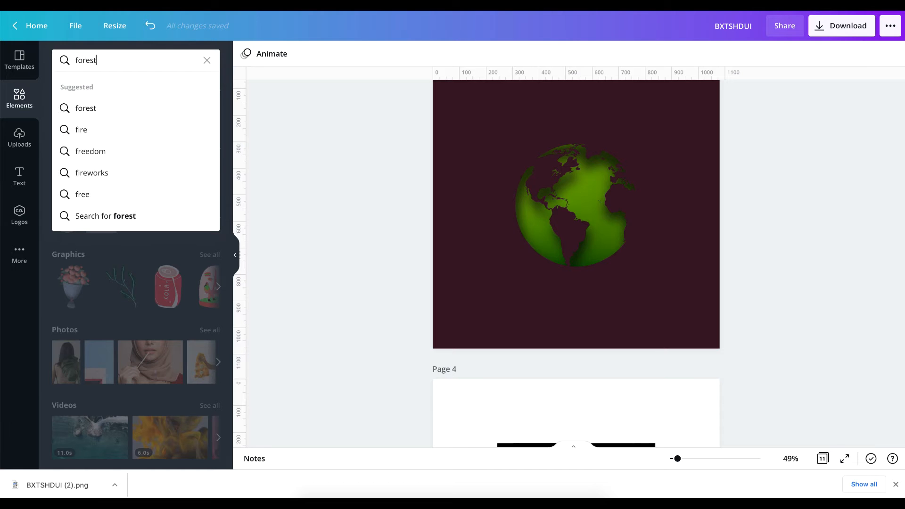
pyautogui.press('Return')
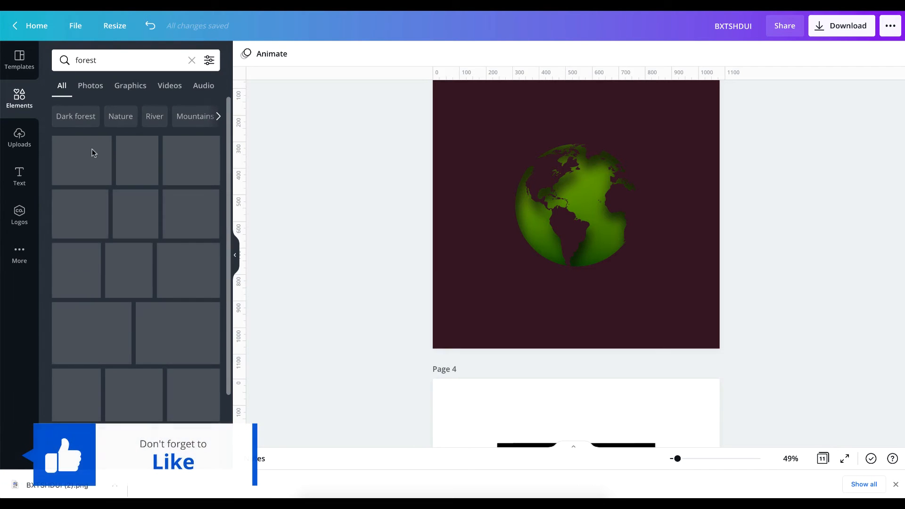
pyautogui.click(91, 94)
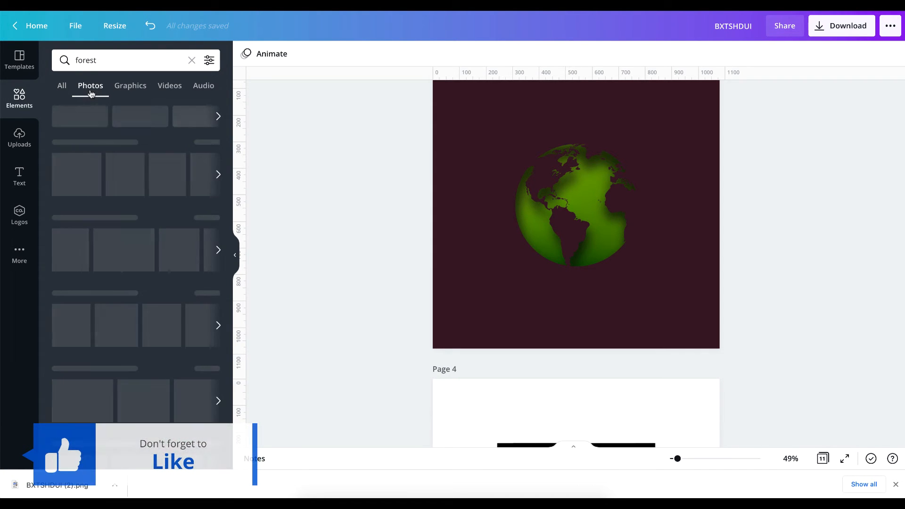
pyautogui.scroll(-3, 148, 329)
pyautogui.scroll(-1, 148, 329)
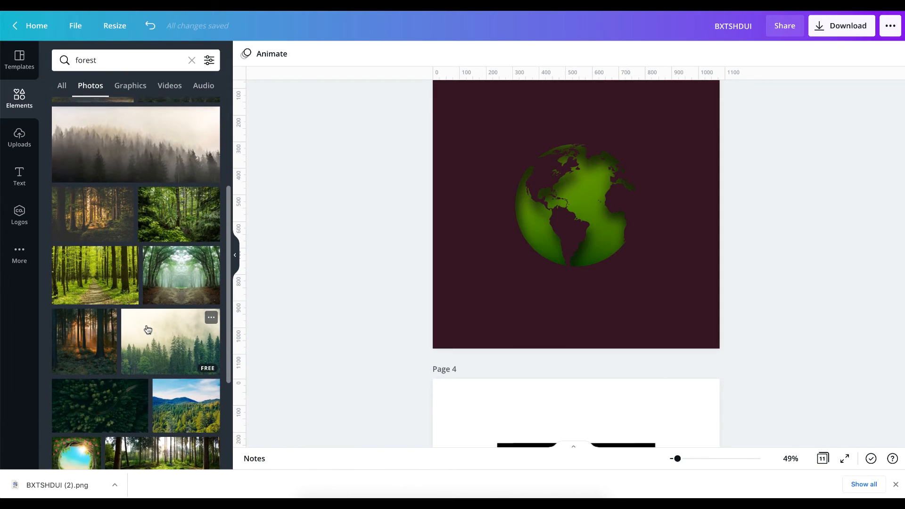
pyautogui.click(179, 222)
pyautogui.rightClick(550, 223)
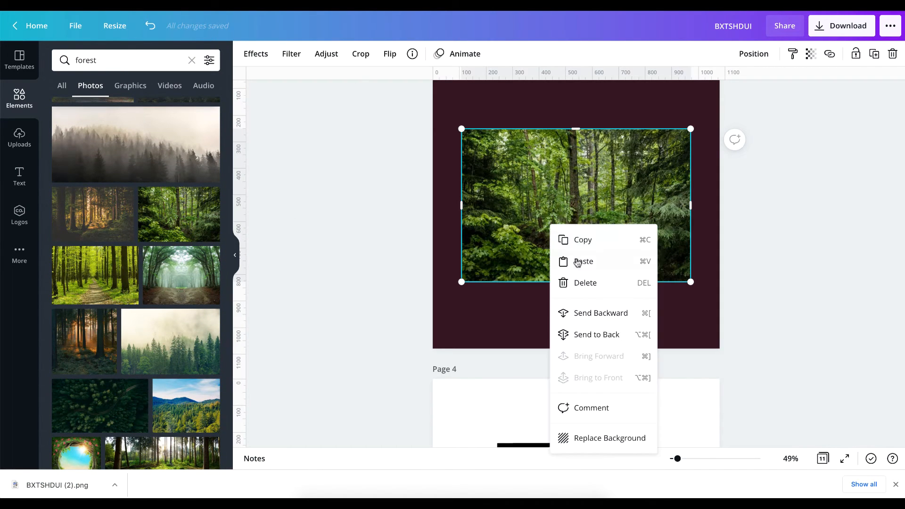
pyautogui.click(593, 437)
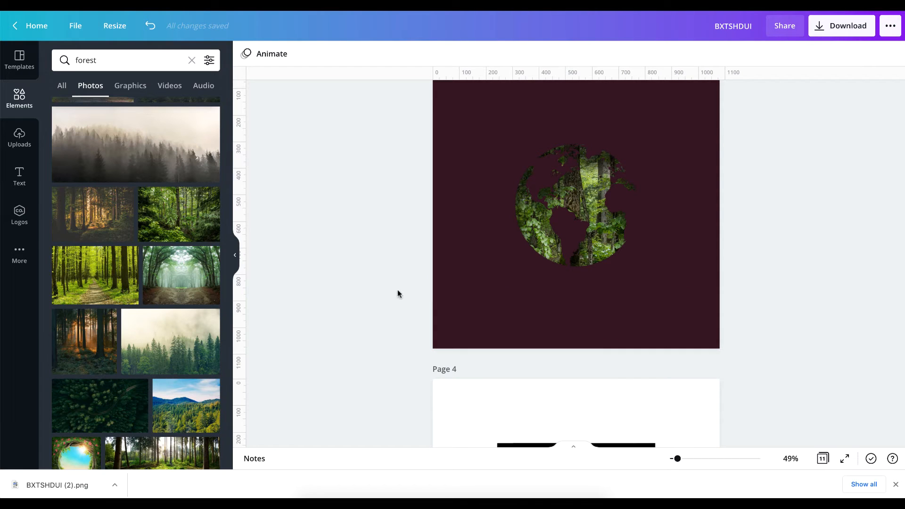
# - Replace the background of page 3 with the aerial photo of green treetops
pyautogui.scroll(-3, 138, 363)
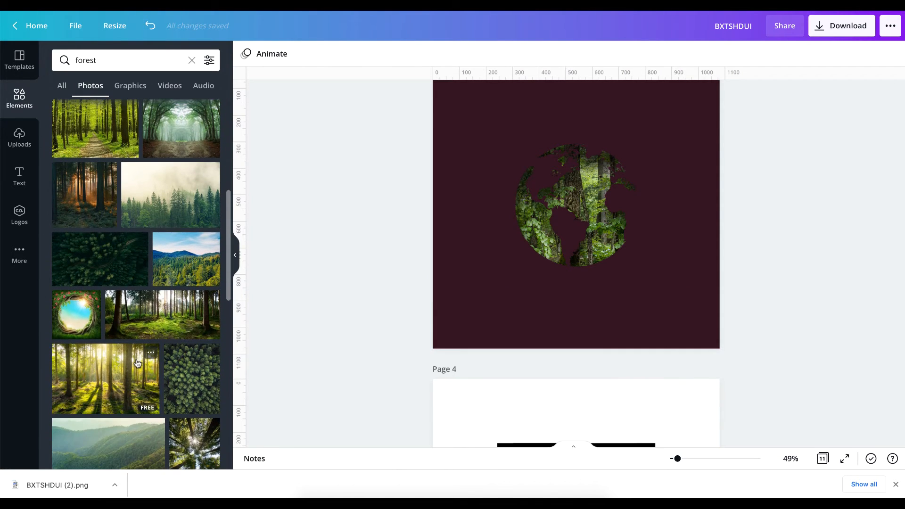
pyautogui.scroll(-1, 137, 362)
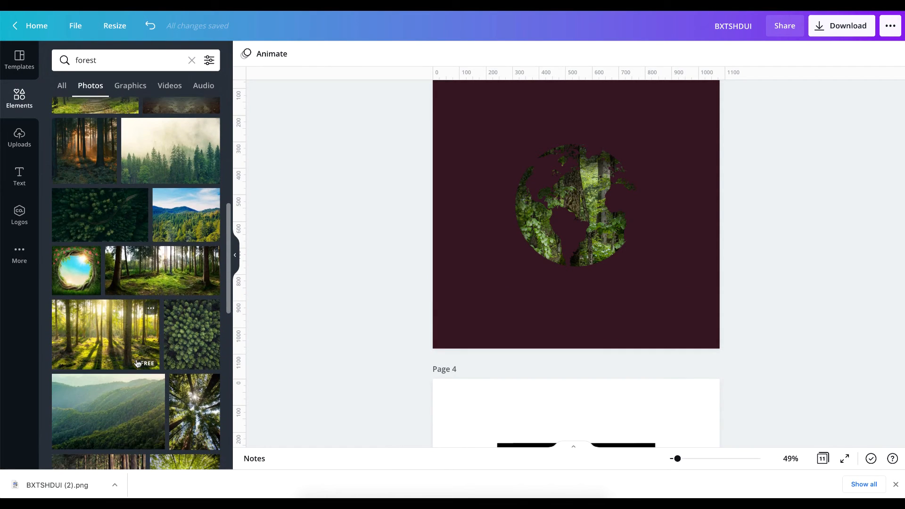
pyautogui.click(183, 336)
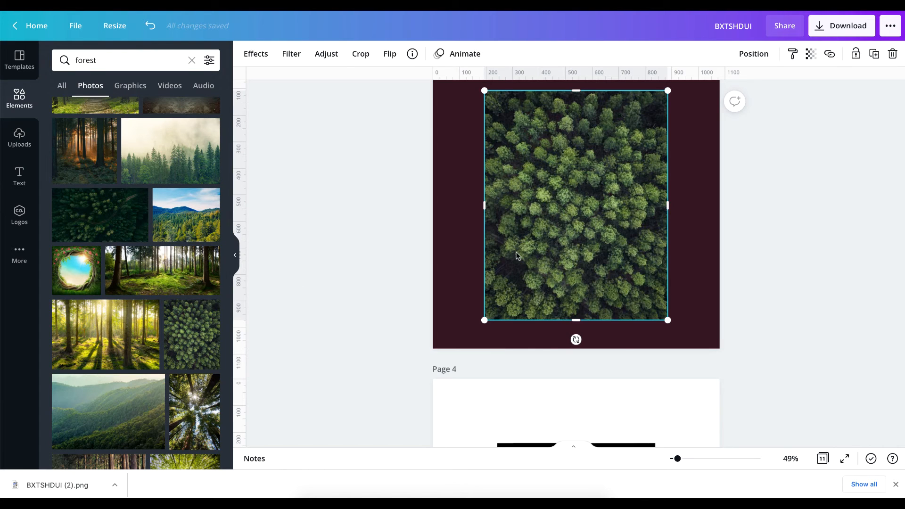
pyautogui.rightClick(516, 255)
pyautogui.click(570, 449)
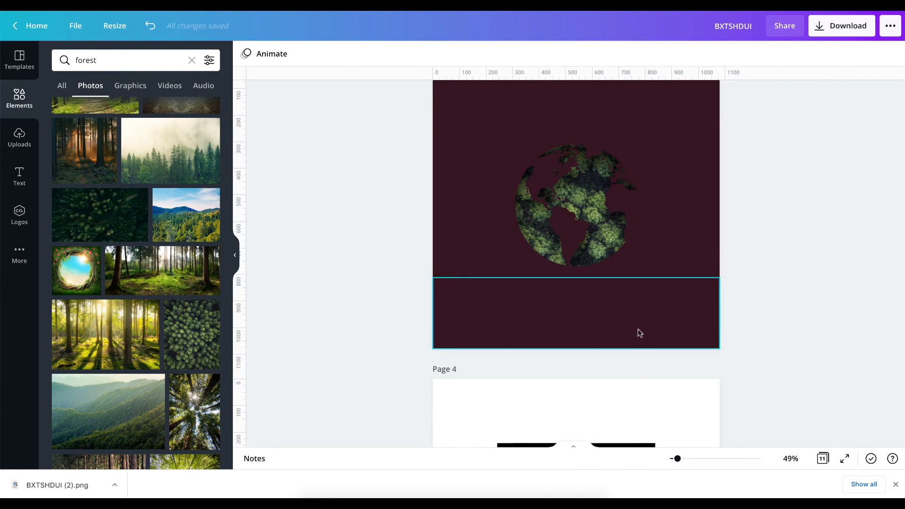
# - Undo the forest photo changes on page 3 to restore the green gradient background
pyautogui.hotkey('ctrl', 'z')
pyautogui.hotkey('ctrl', 'z')
pyautogui.hotkey('ctrl', 'z')
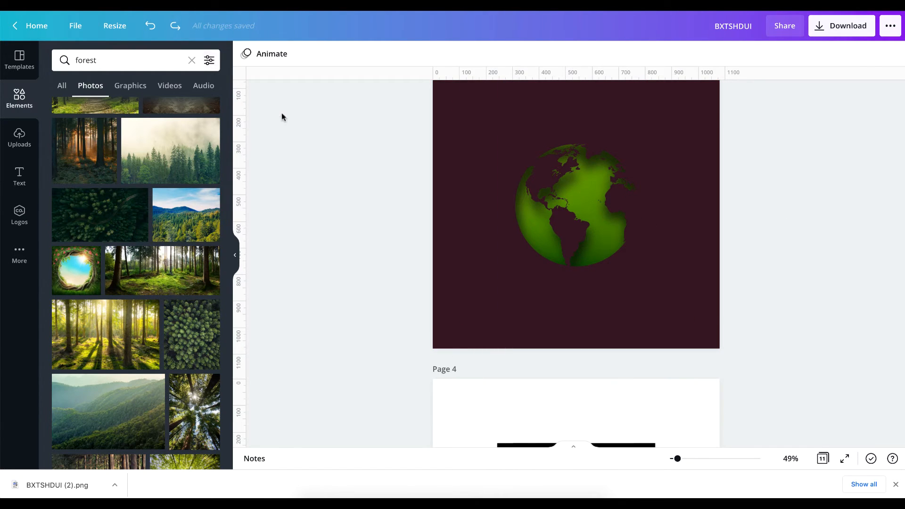
# - Delete page 10, which holds the "Search for purpose" design below the round island photo cutout
pyautogui.scroll(2, 334, 158)
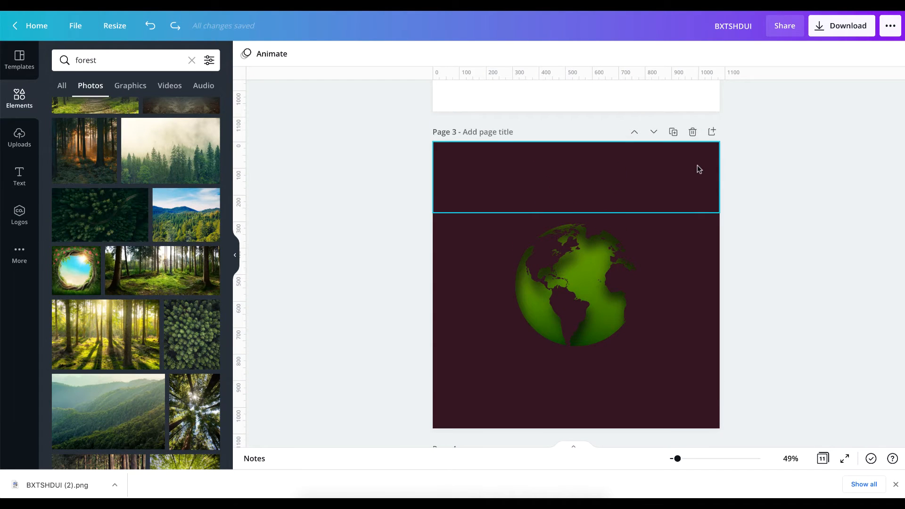
pyautogui.scroll(-10, 698, 168)
pyautogui.scroll(-15, 697, 166)
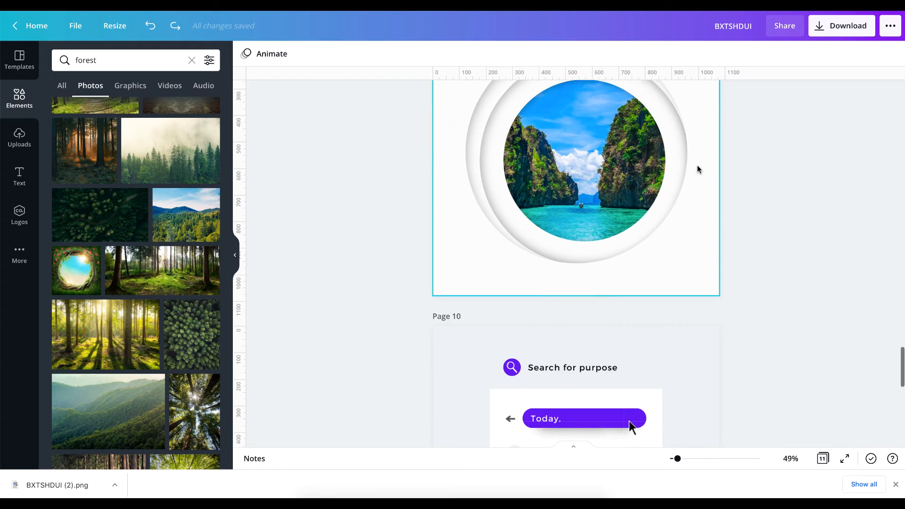
pyautogui.scroll(1, 697, 165)
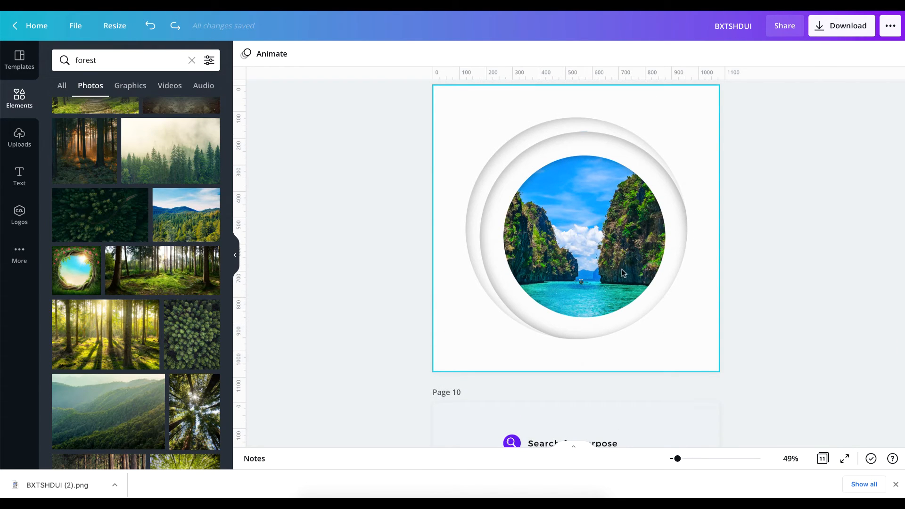
pyautogui.scroll(-1, 552, 265)
pyautogui.scroll(1, 552, 264)
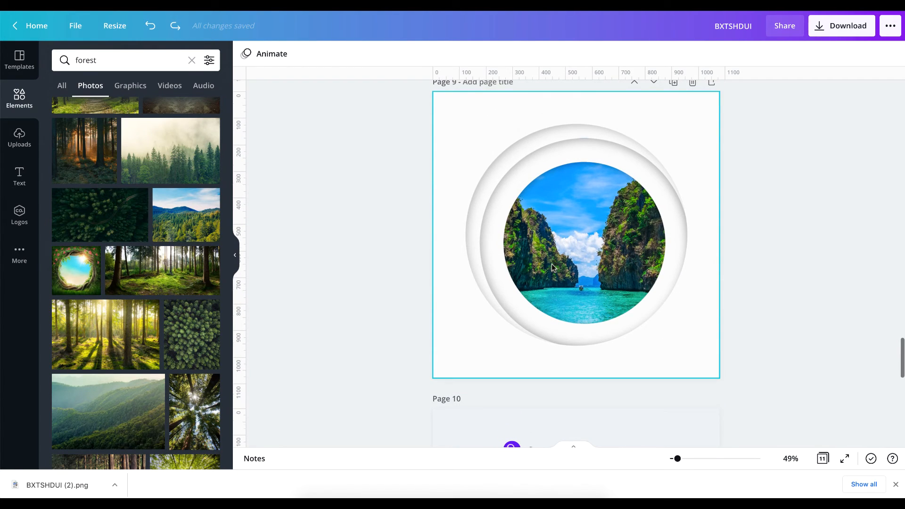
pyautogui.click(691, 400)
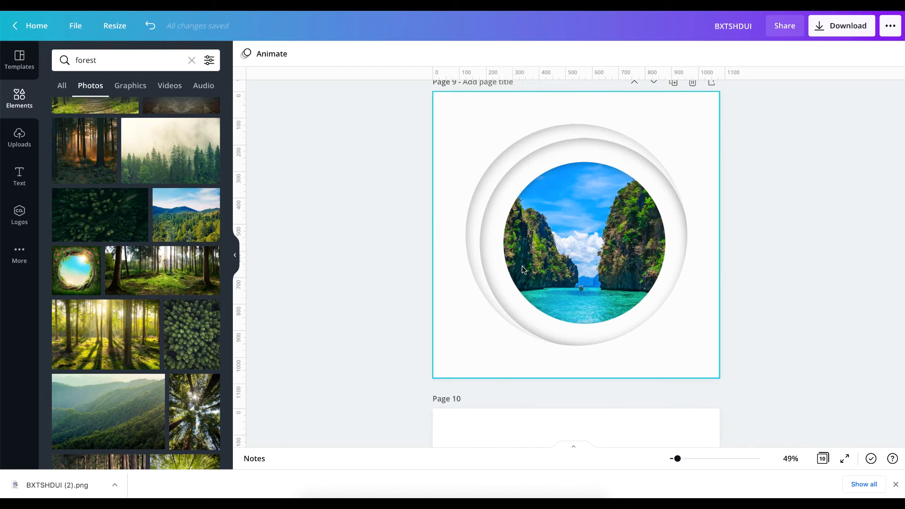
# - Ungroup the layered circle cutout design on page 9 and add a blank page after it
pyautogui.scroll(2, 723, 83)
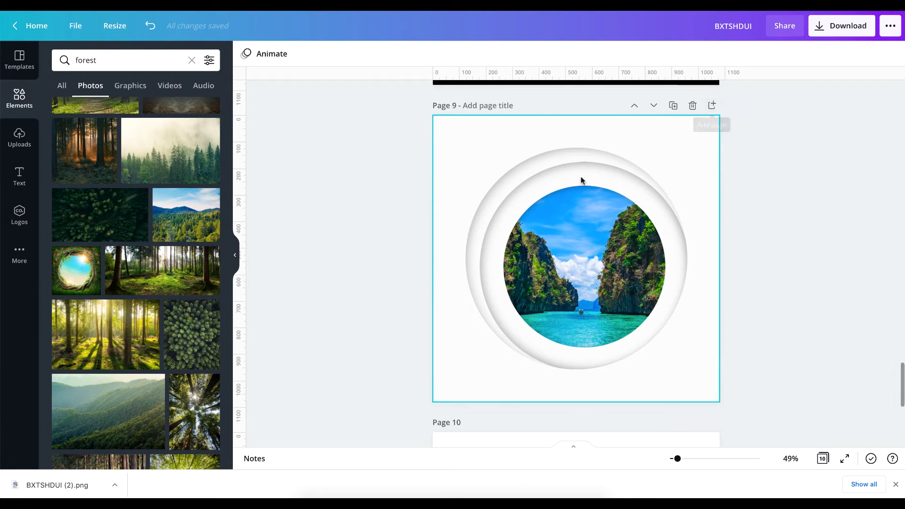
pyautogui.click(707, 117)
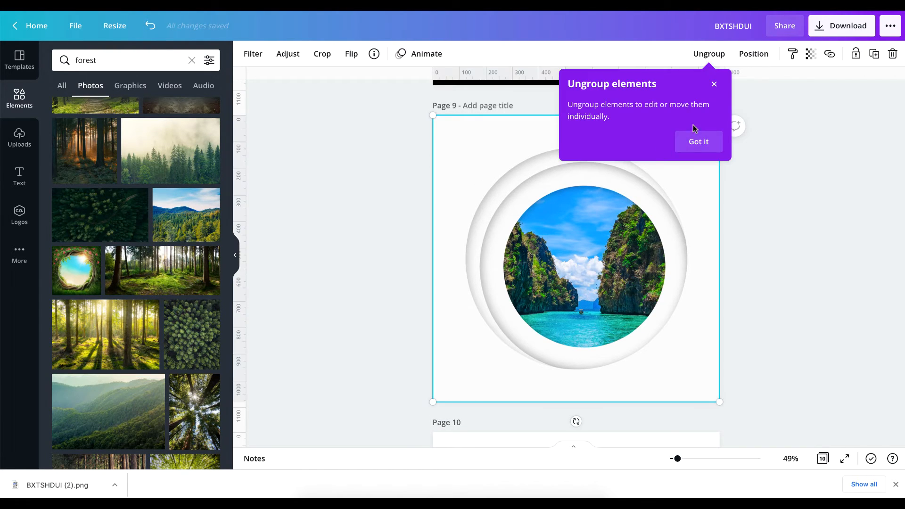
pyautogui.click(711, 54)
pyautogui.click(768, 157)
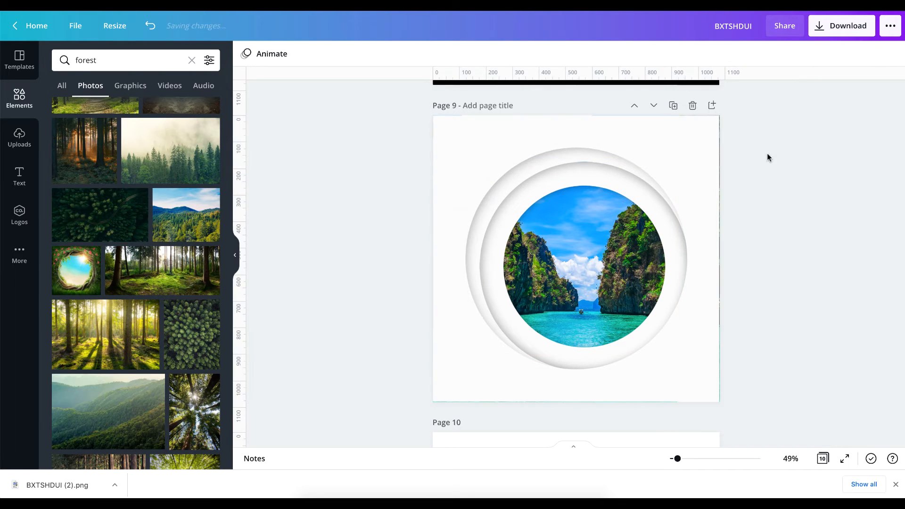
pyautogui.click(711, 106)
pyautogui.scroll(5, 603, 216)
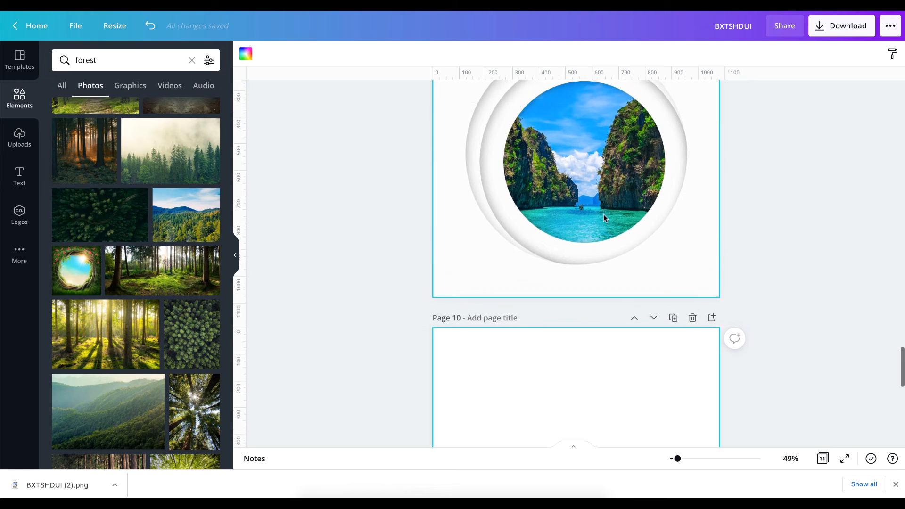
# - Try pulling the top cutout layers on page 9 aside to expose the layers beneath, and undo the moves
pyautogui.click(449, 135)
pyautogui.scroll(2, 449, 134)
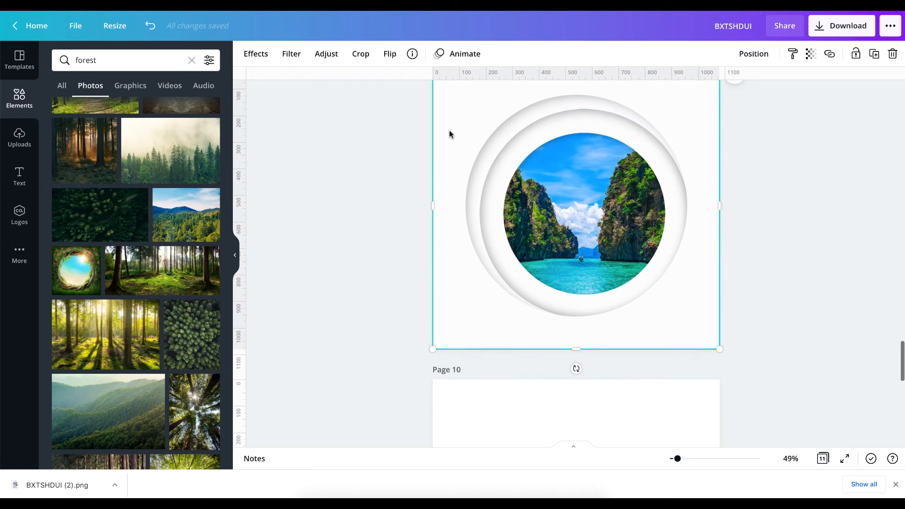
pyautogui.moveTo(458, 260); pyautogui.dragTo(457, 273)
pyautogui.scroll(1, 457, 273)
pyautogui.scroll(-1, 457, 273)
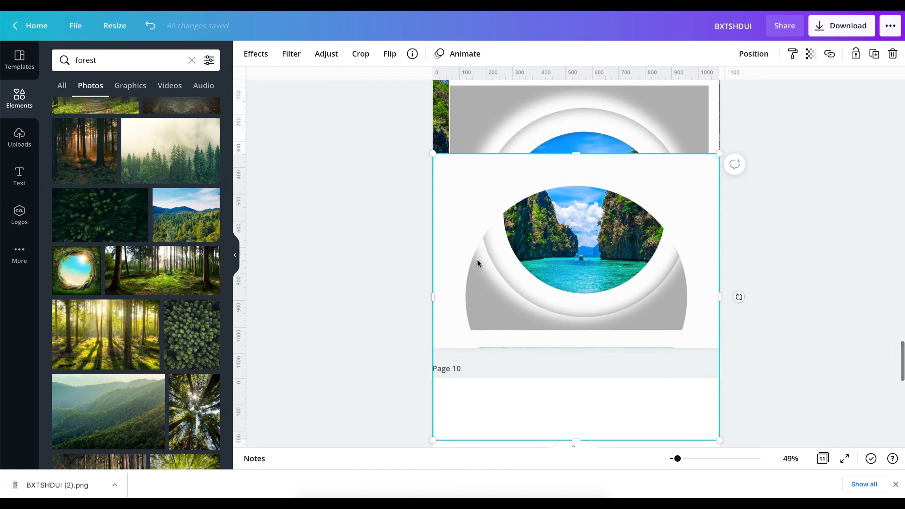
pyautogui.moveTo(490, 199); pyautogui.dragTo(498, 166)
pyautogui.scroll(1, 498, 166)
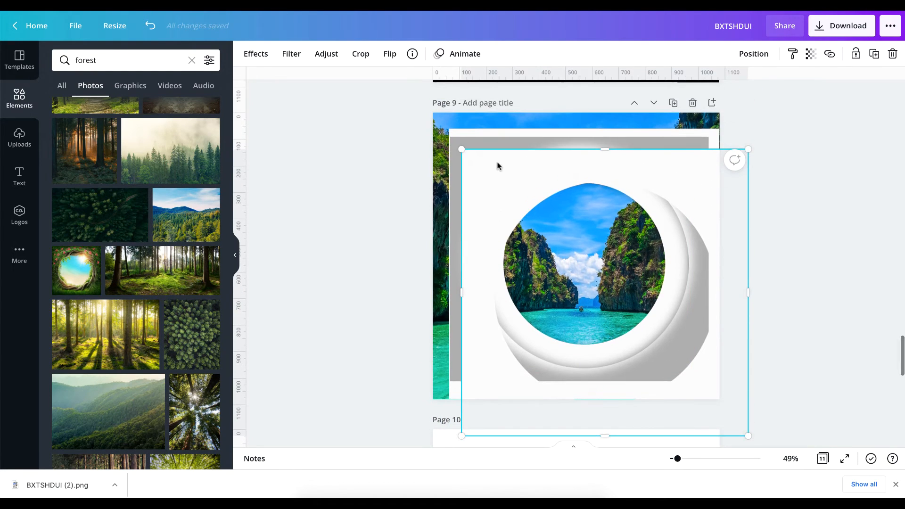
pyautogui.hotkey('ctrl', 'z')
pyautogui.hotkey('ctrl', 'z')
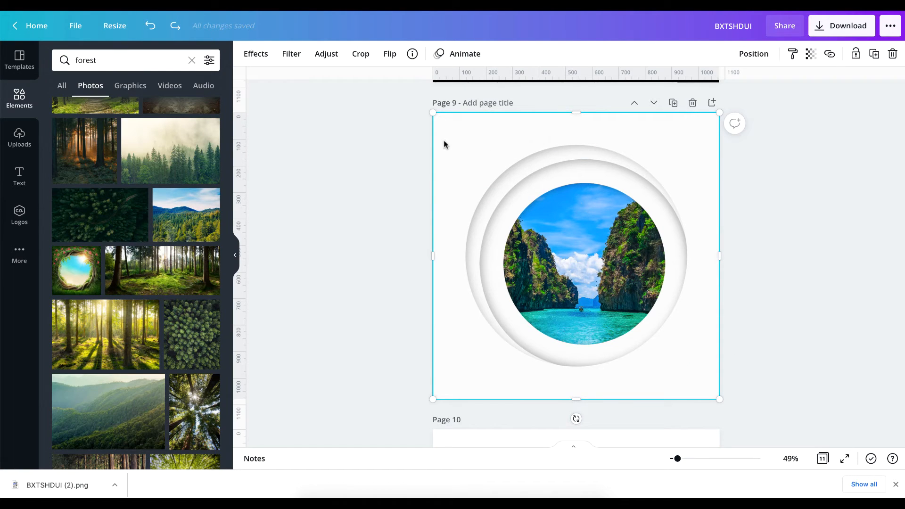
# - Check the source information of the top white cutout layer on page 9
pyautogui.click(410, 55)
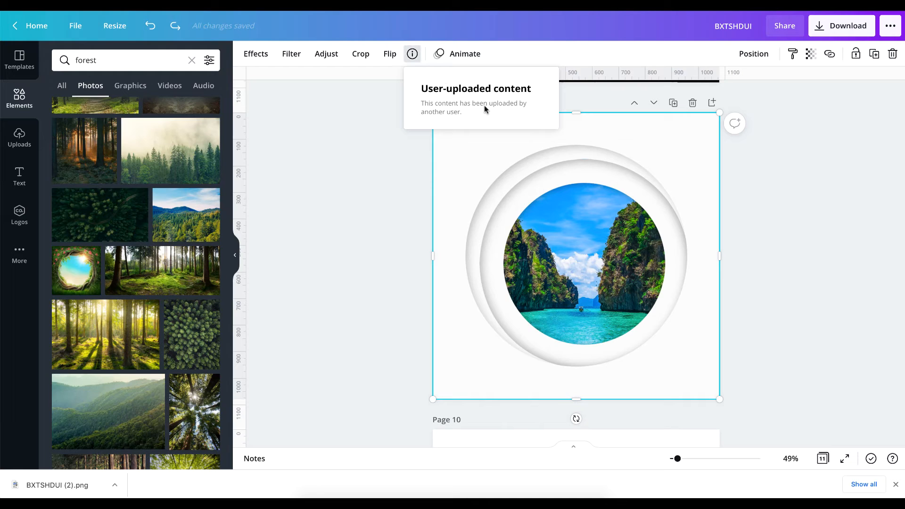
pyautogui.click(822, 206)
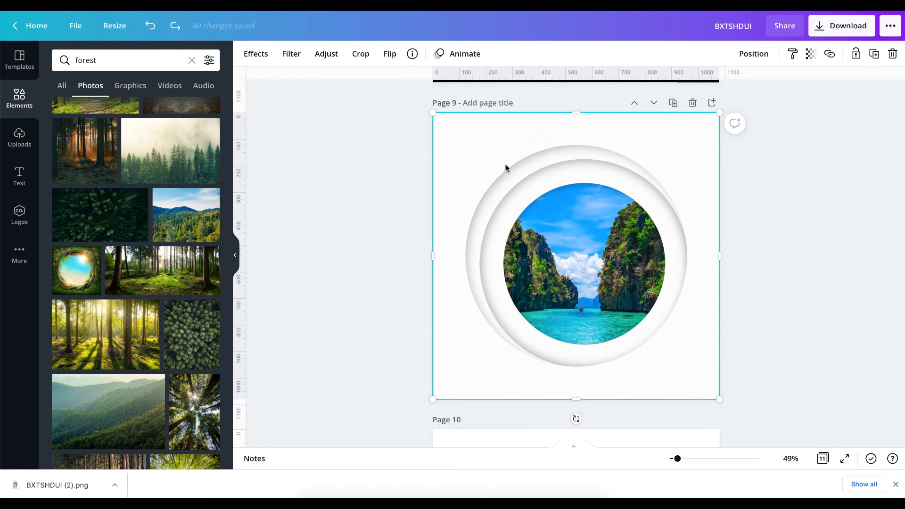
pyautogui.scroll(1, 505, 165)
pyautogui.scroll(-1, 506, 165)
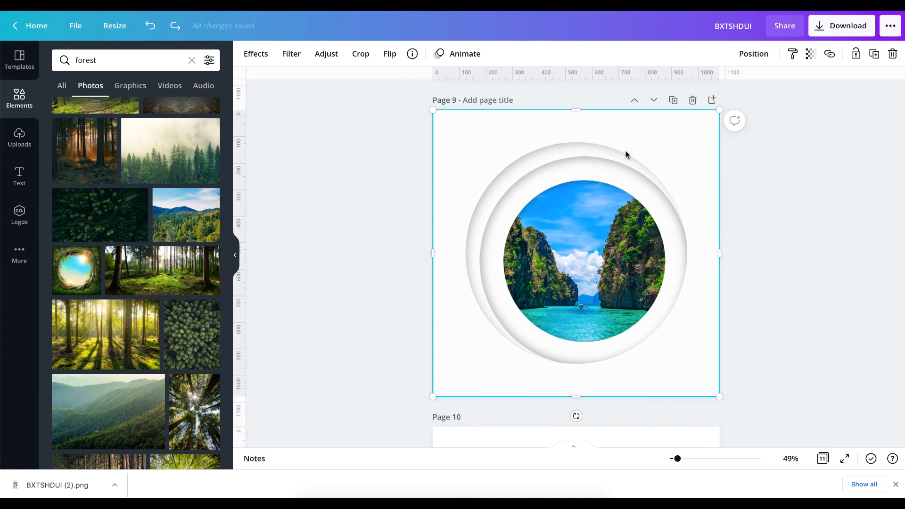
# - Copy the black square with the circular hole from page 2 and paste it onto blank page 10
pyautogui.scroll(20, 626, 154)
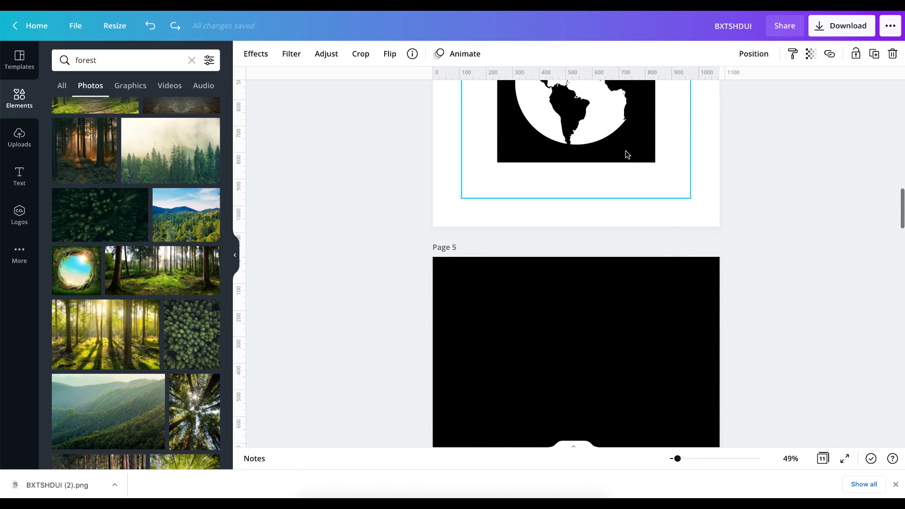
pyautogui.scroll(15, 627, 155)
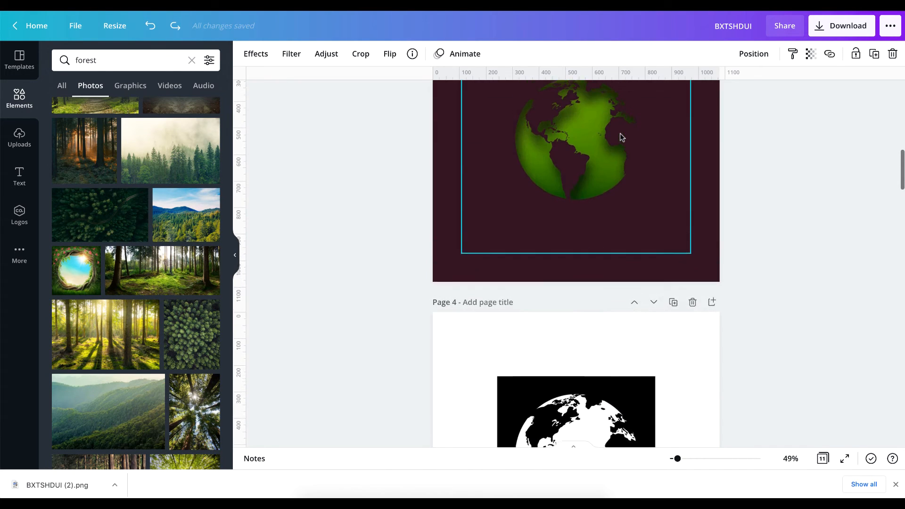
pyautogui.scroll(15, 621, 137)
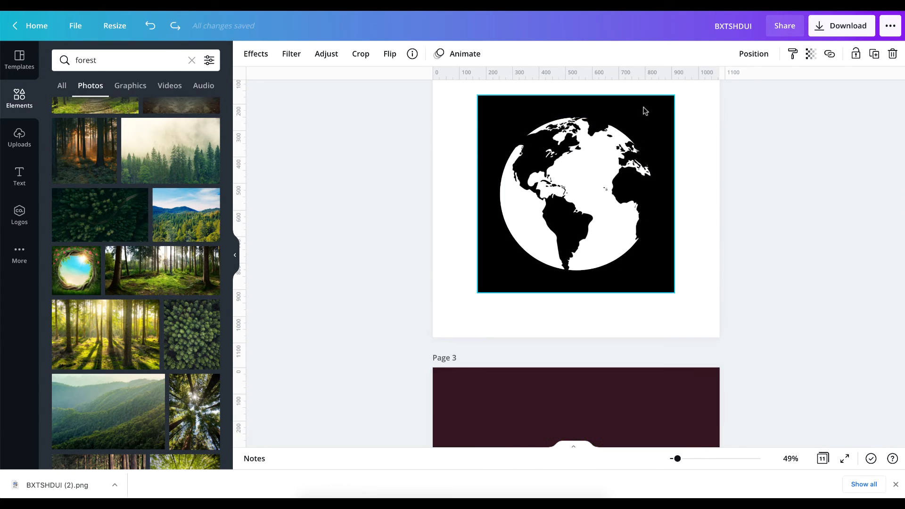
pyautogui.click(645, 110)
pyautogui.scroll(-20, 532, 277)
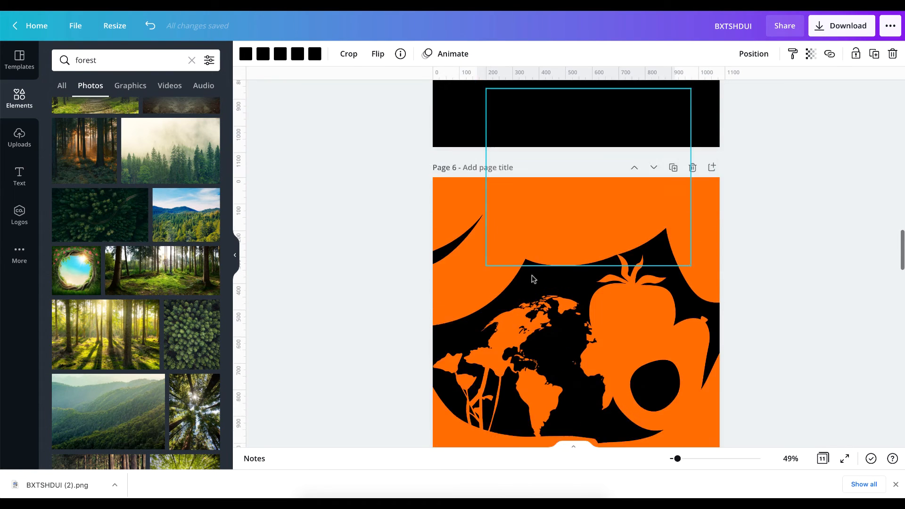
pyautogui.scroll(-12, 532, 279)
pyautogui.scroll(12, 532, 279)
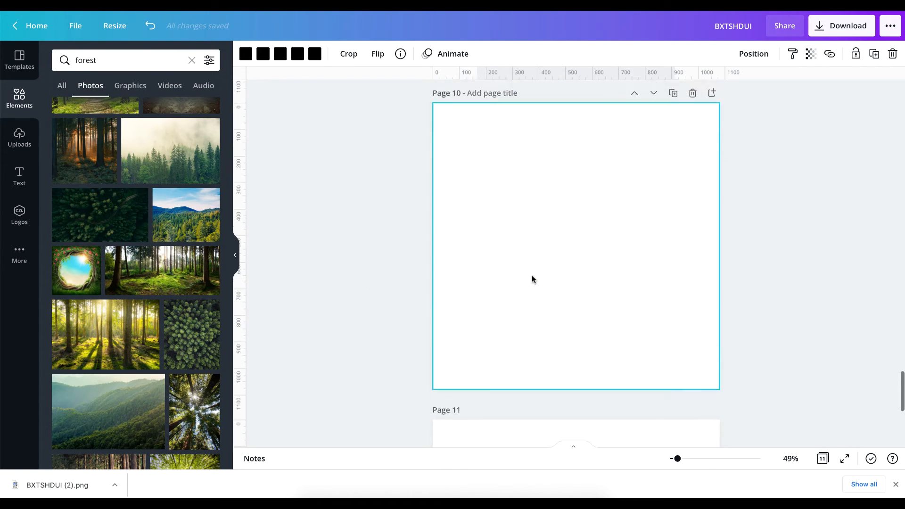
pyautogui.hotkey('ctrl', 'z')
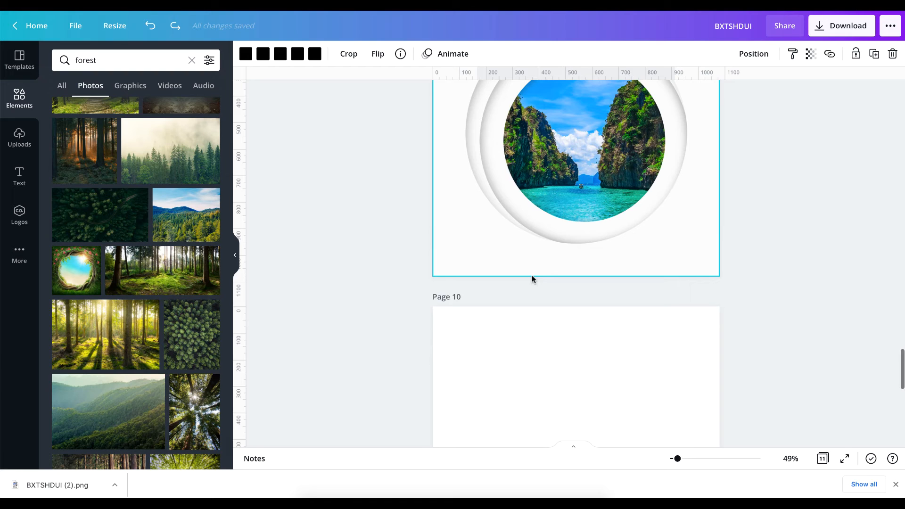
pyautogui.click(511, 394)
pyautogui.hotkey('ctrl', 'v')
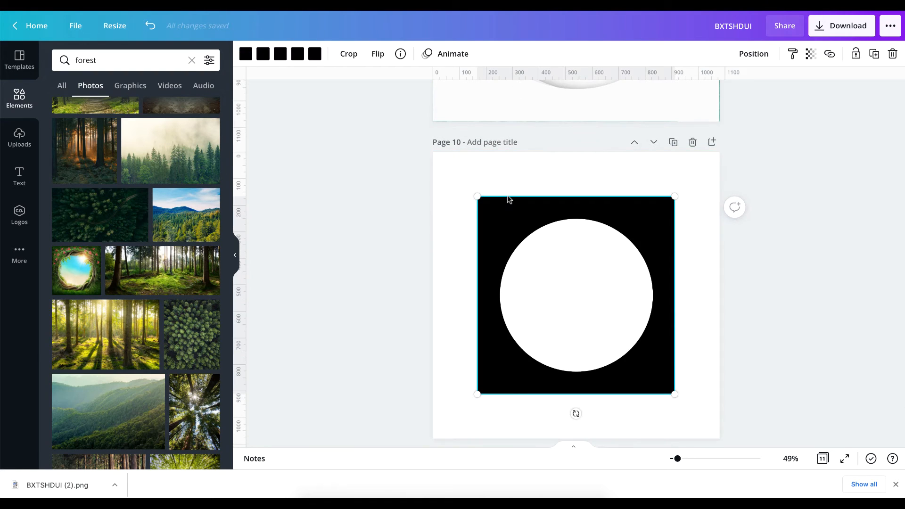
# - Change every black part of the pasted circular cutout to white, applying the colour replacement across the whole document
pyautogui.click(242, 54)
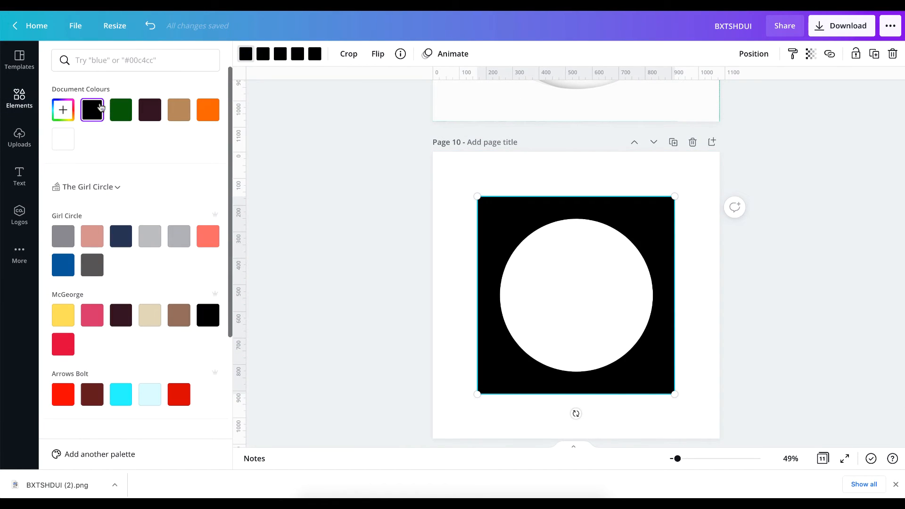
pyautogui.click(66, 136)
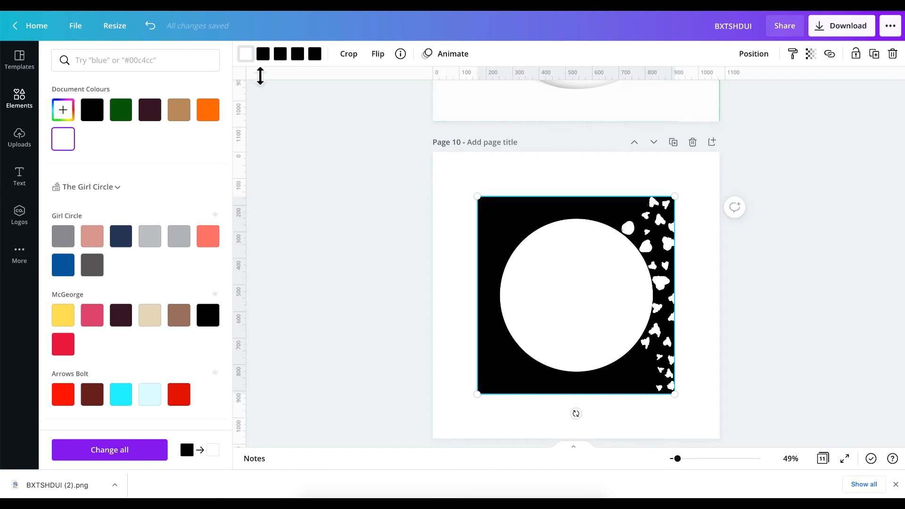
pyautogui.click(137, 450)
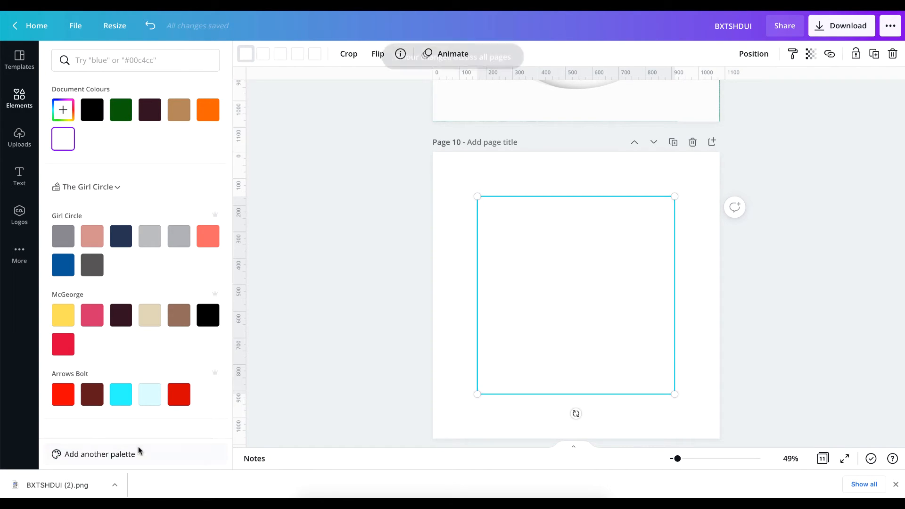
pyautogui.scroll(15, 621, 283)
pyautogui.scroll(-15, 622, 284)
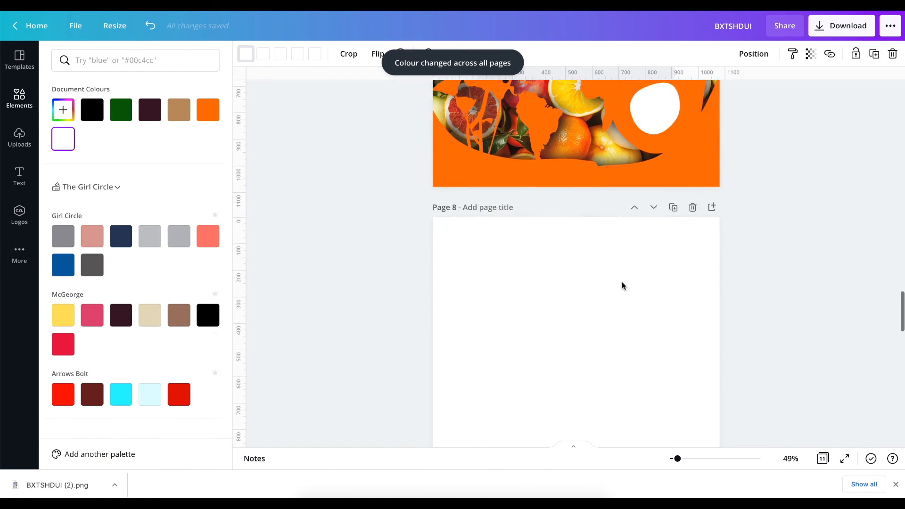
pyautogui.scroll(-9, 614, 277)
pyautogui.scroll(5, 614, 276)
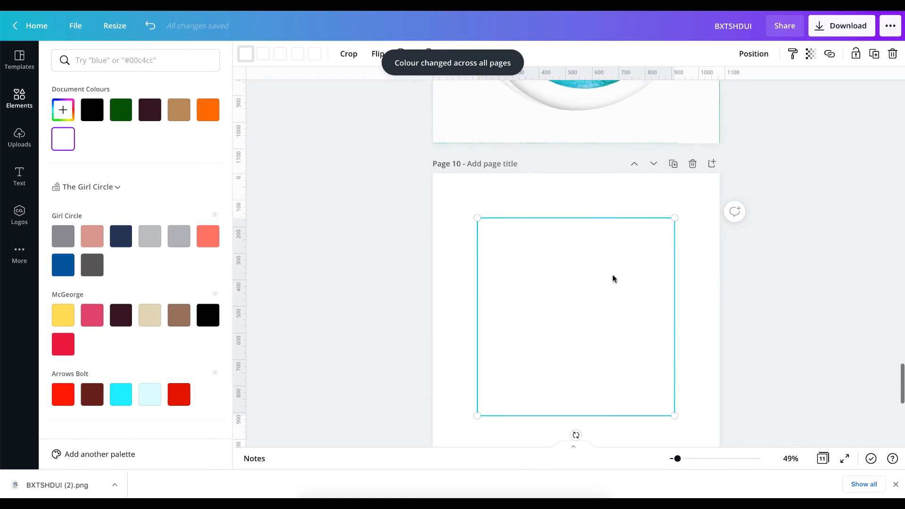
# - Set page 10's background to the dark green document colour
pyautogui.click(488, 188)
pyautogui.click(488, 189)
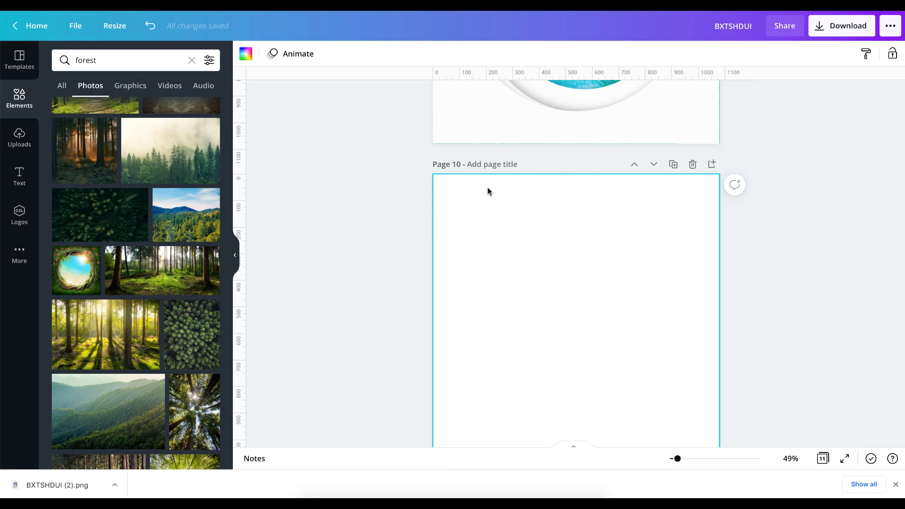
pyautogui.click(244, 57)
pyautogui.click(121, 109)
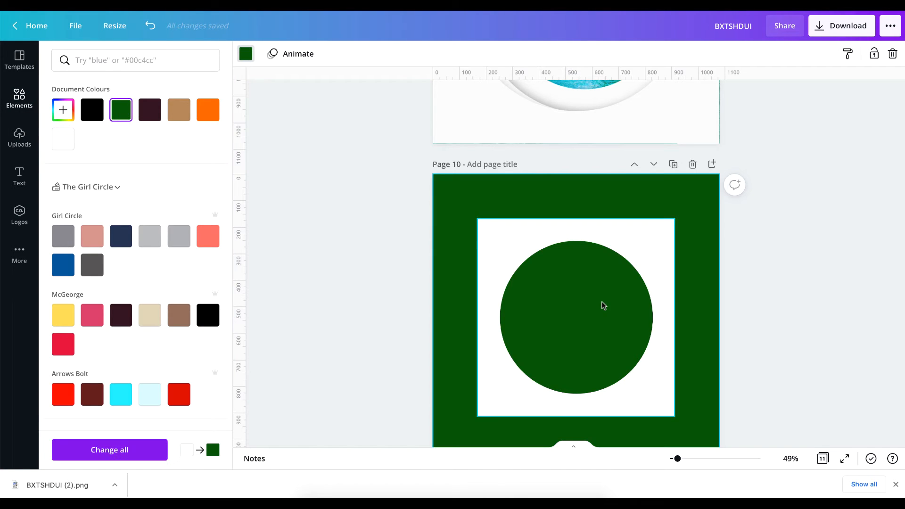
# - Enlarge the white circular cutout on page 10 to about 860 px wide, keeping it centred
pyautogui.scroll(-2, 665, 344)
pyautogui.click(658, 332)
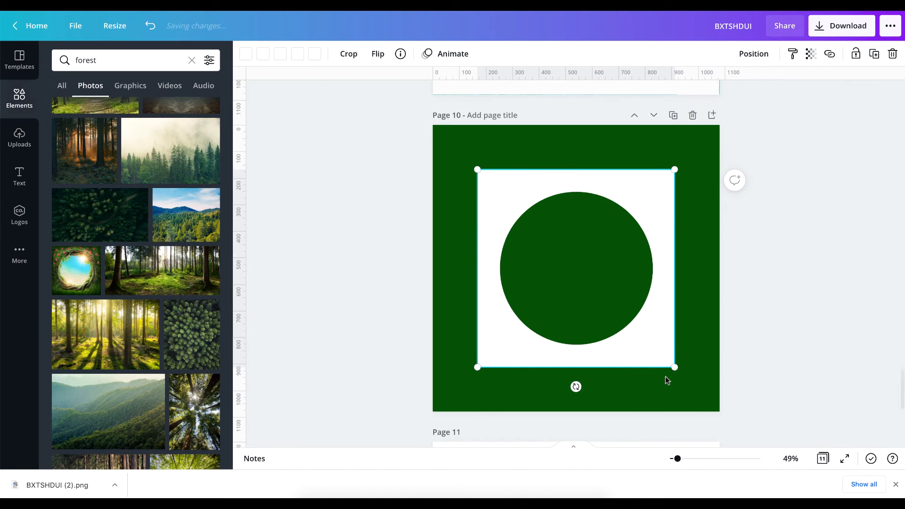
pyautogui.moveTo(675, 363); pyautogui.dragTo(687, 382)
# - Try removing the top image layer from page 9's layered circular cutout design
pyautogui.scroll(8, 612, 272)
pyautogui.scroll(-1, 612, 273)
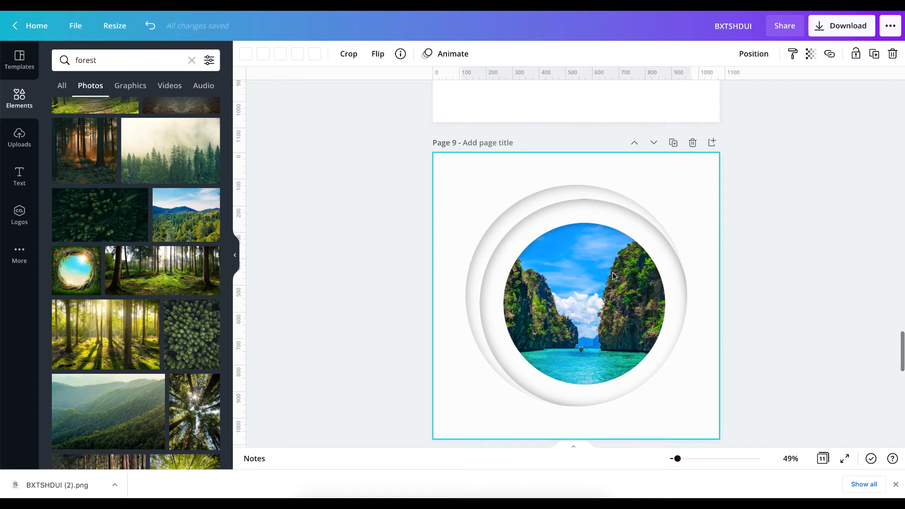
pyautogui.scroll(-3, 613, 275)
pyautogui.rightClick(612, 273)
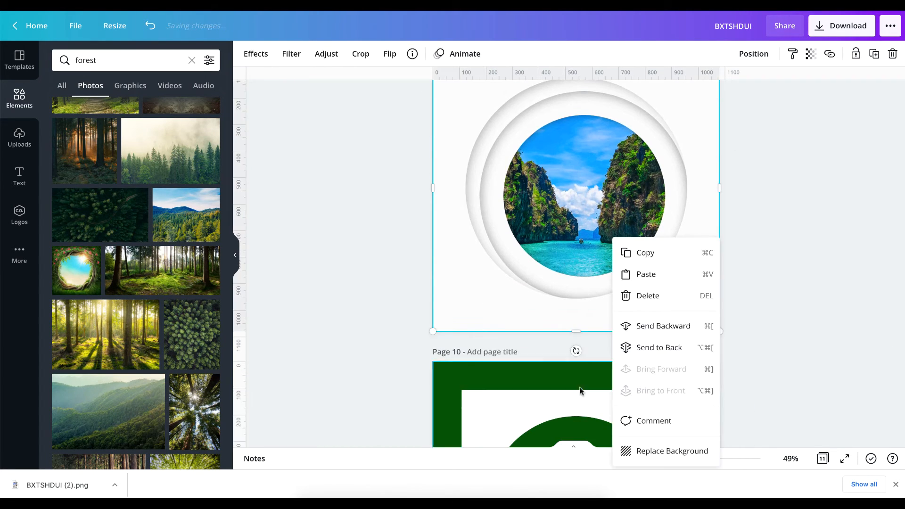
pyautogui.scroll(-1, 608, 419)
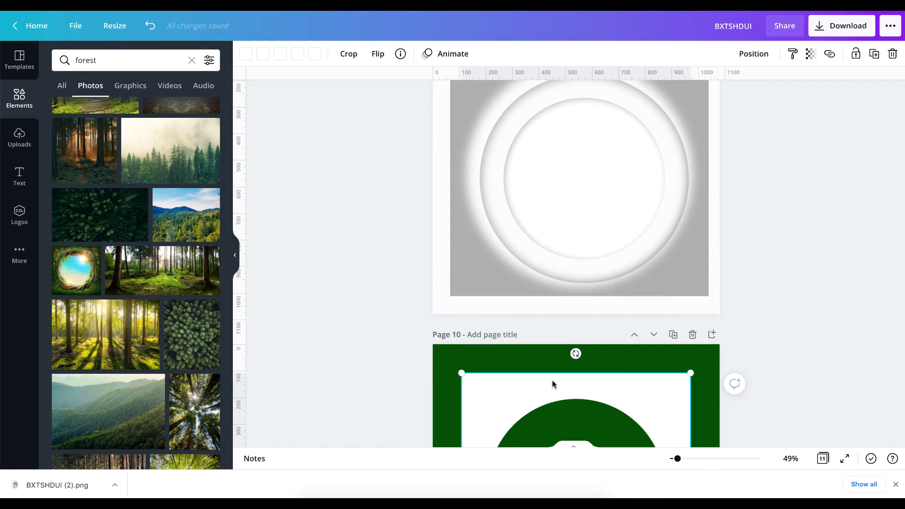
pyautogui.scroll(-3, 553, 380)
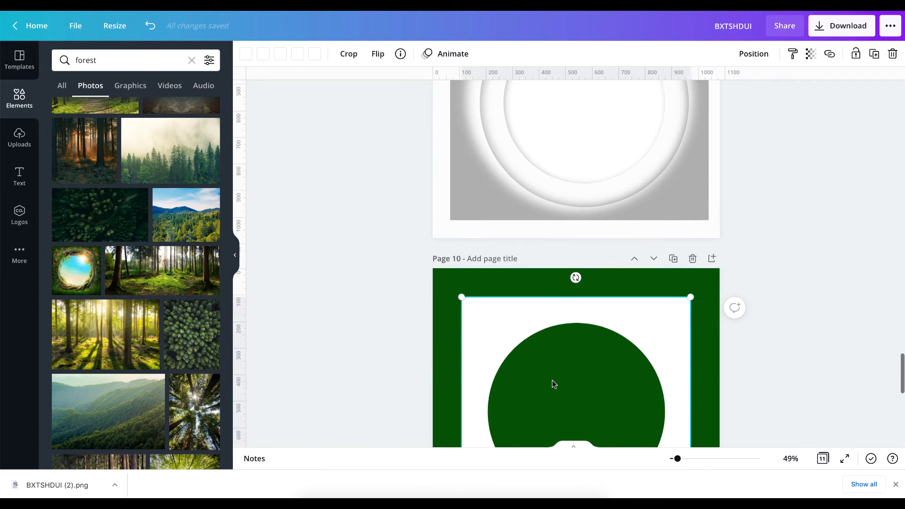
pyautogui.scroll(-2, 520, 282)
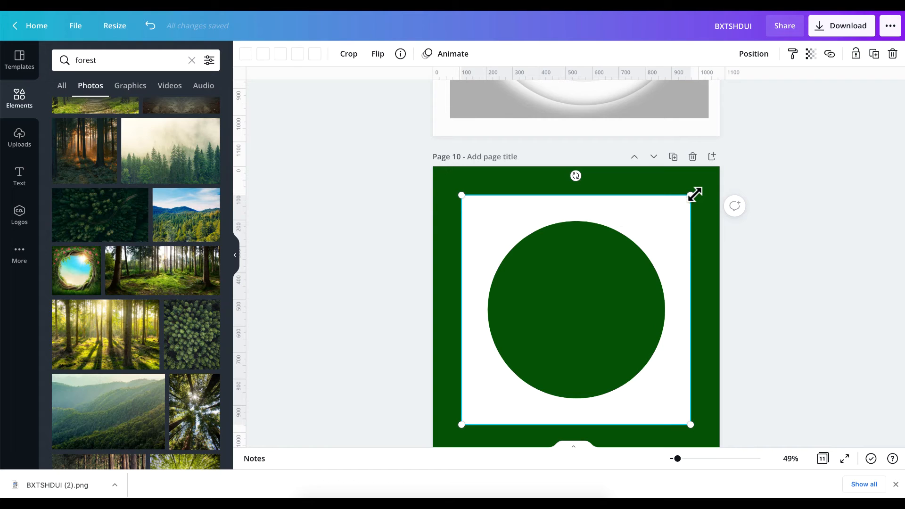
# - Enlarge page 10's cutout to fill the page and download only page 10 as a PNG with transparent background
pyautogui.moveTo(700, 193); pyautogui.dragTo(720, 168)
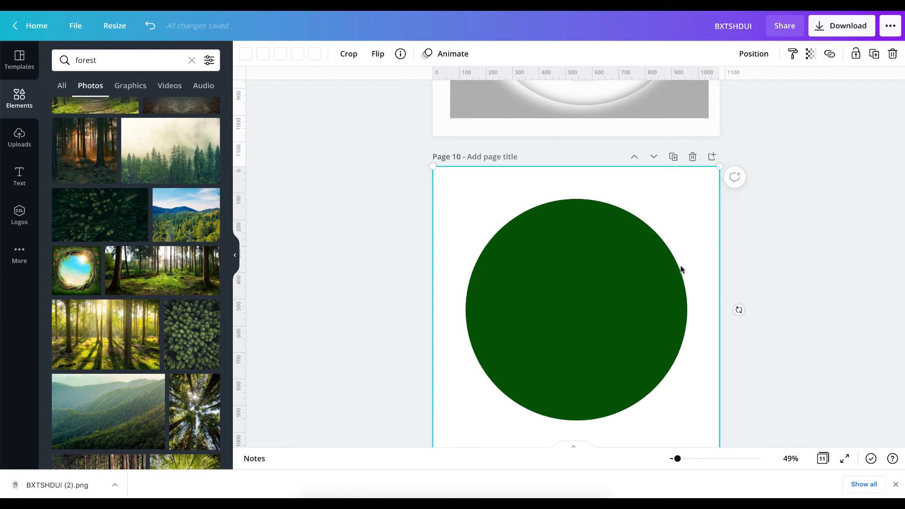
pyautogui.scroll(-1, 681, 269)
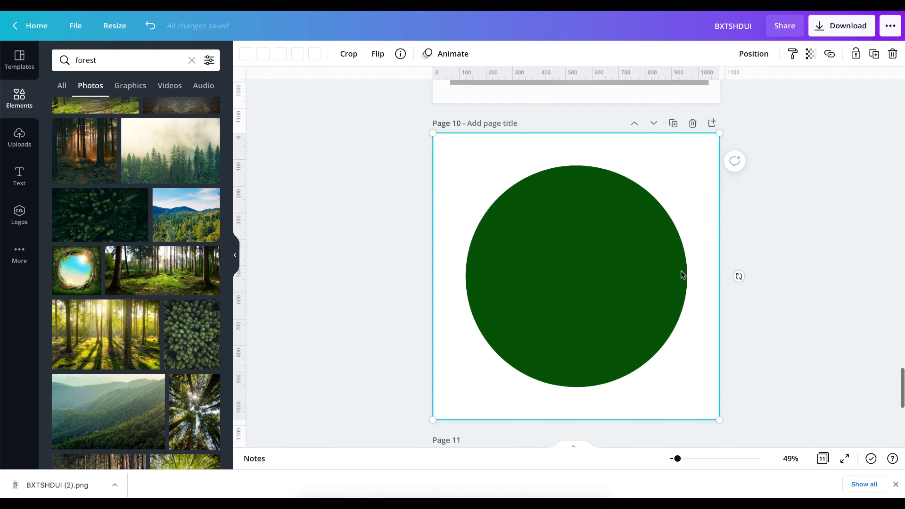
pyautogui.click(834, 30)
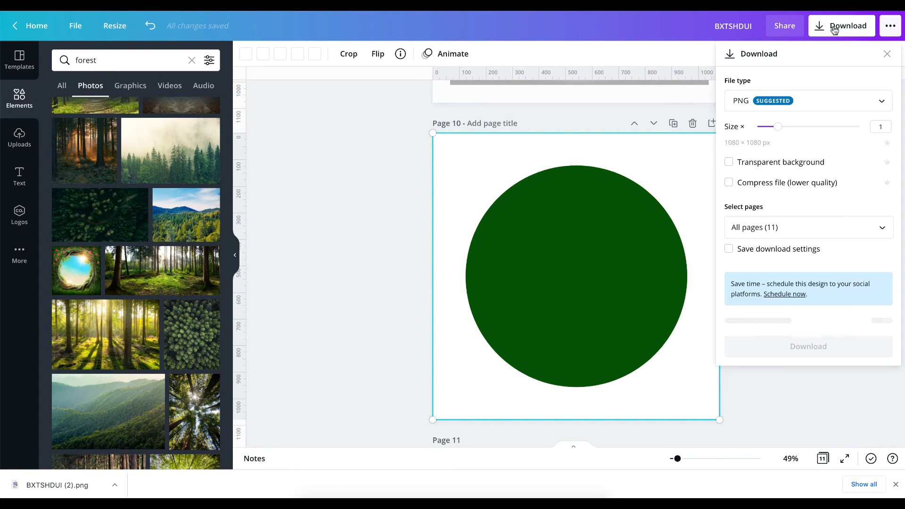
pyautogui.click(747, 162)
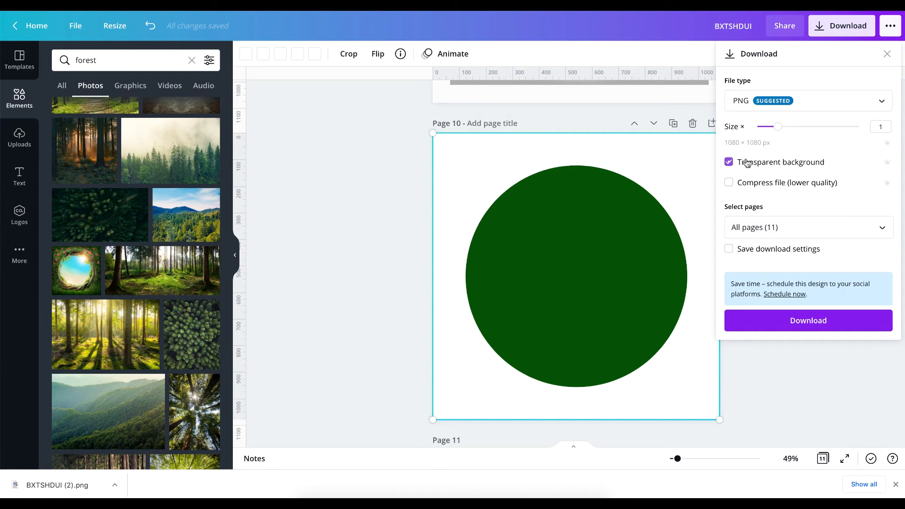
pyautogui.click(881, 228)
pyautogui.scroll(-5, 774, 330)
pyautogui.click(790, 338)
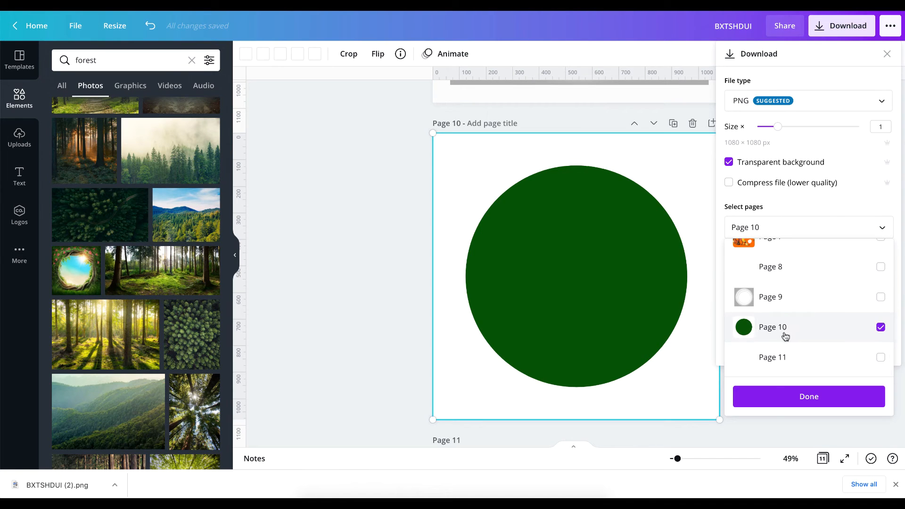
pyautogui.click(772, 406)
pyautogui.click(789, 325)
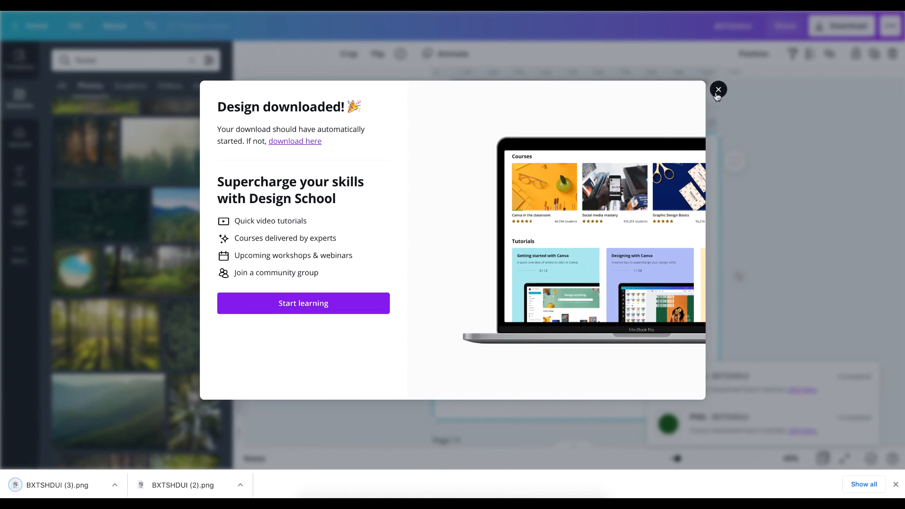
pyautogui.click(718, 90)
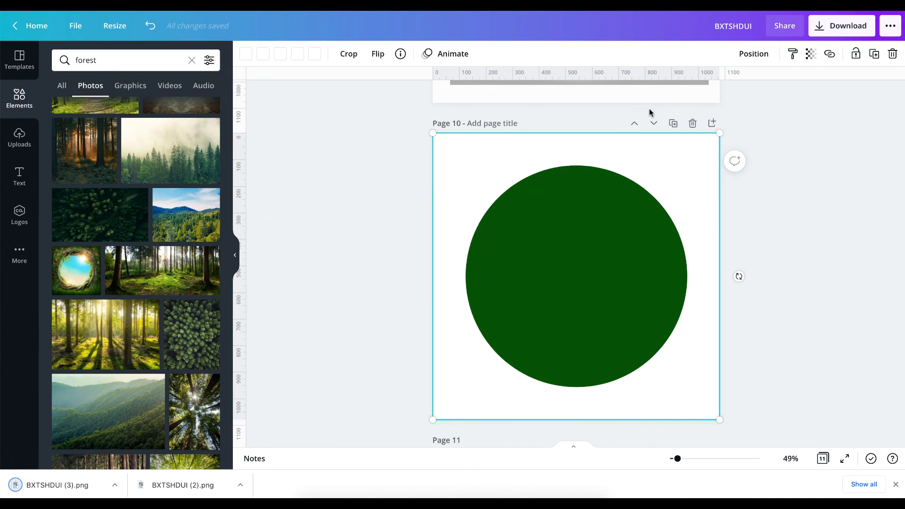
# - Add a page after page 10 and upload the downloaded BXTSHDUI (3).png cutout onto it
pyautogui.click(711, 124)
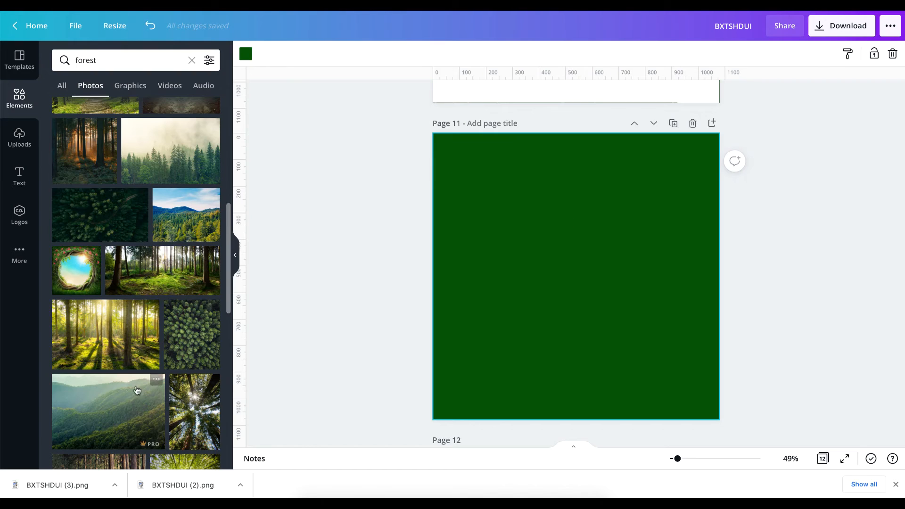
pyautogui.moveTo(18, 486); pyautogui.dragTo(556, 227)
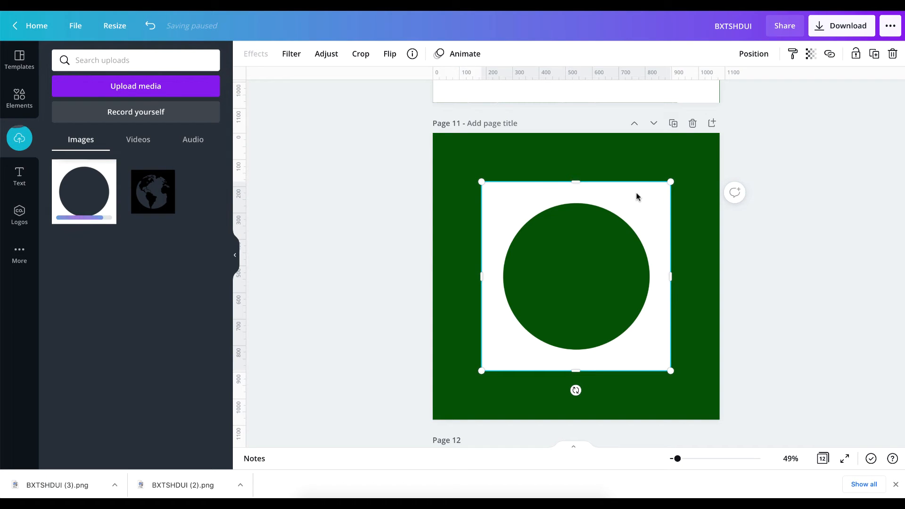
pyautogui.click(596, 145)
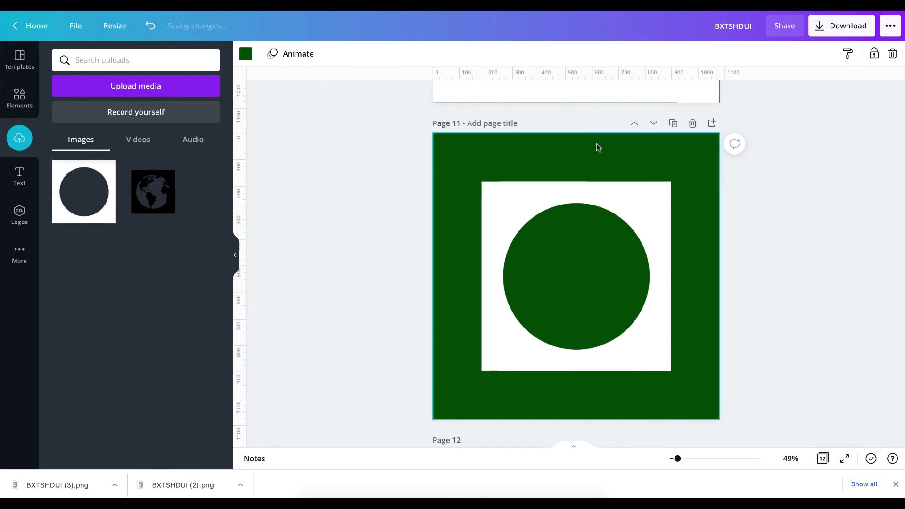
pyautogui.click(525, 197)
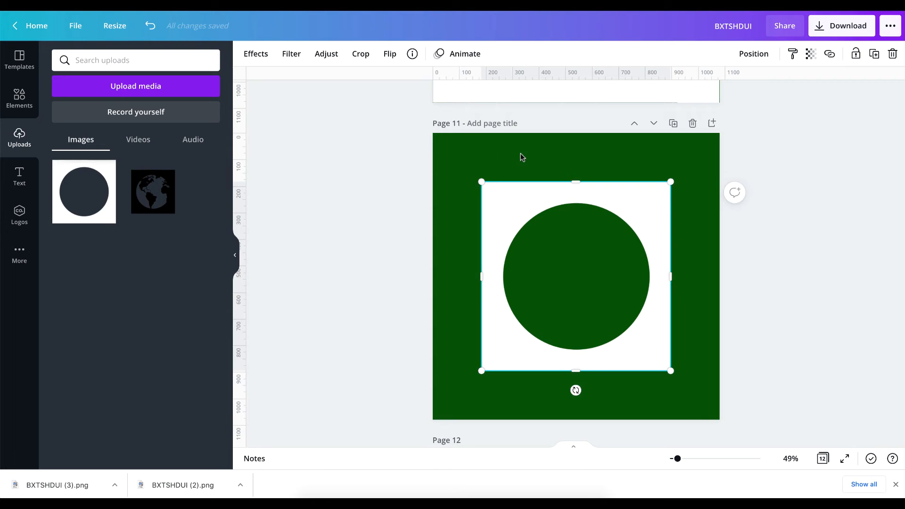
# - Undo the recent edits back through the added page and the full-page enlargement of page 10's cutout
pyautogui.scroll(1, 520, 154)
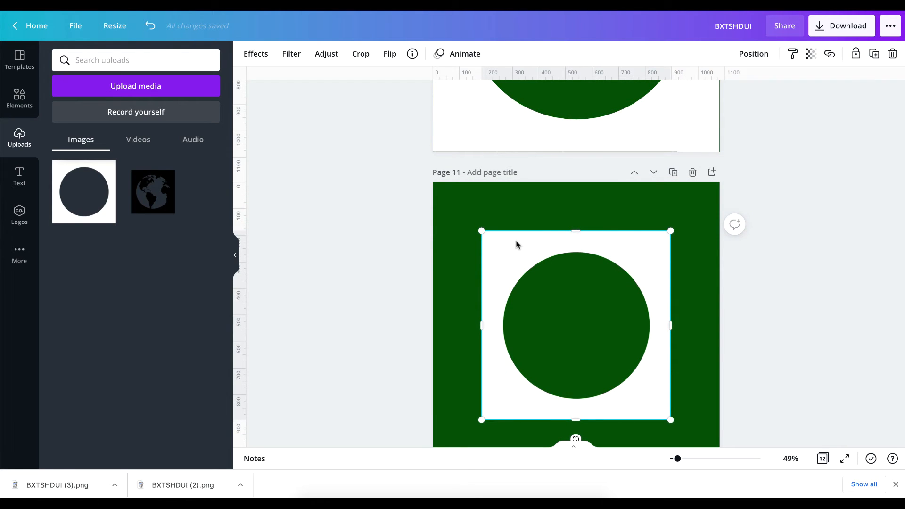
pyautogui.scroll(4, 521, 263)
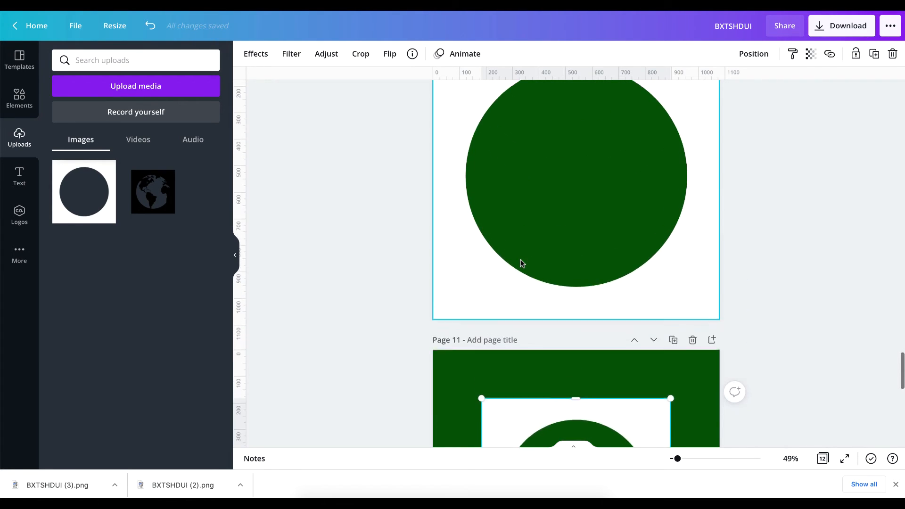
pyautogui.scroll(9, 520, 261)
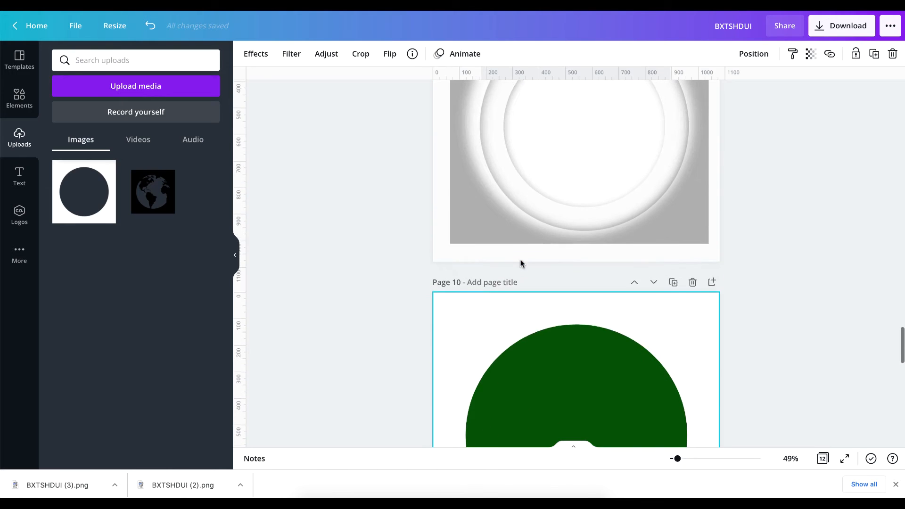
pyautogui.click(819, 203)
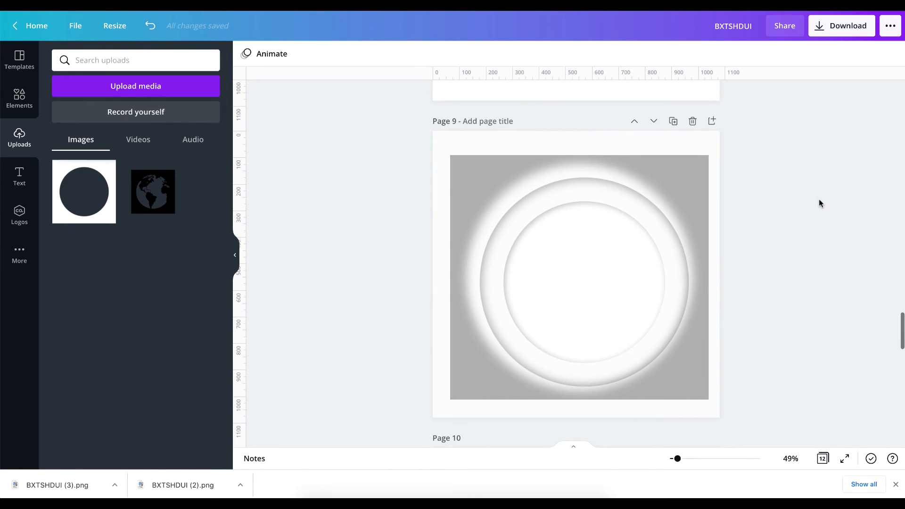
pyautogui.hotkey('ctrl', 'z')
pyautogui.hotkey('ctrl', 'z')
pyautogui.scroll(-8, 610, 266)
pyautogui.scroll(-7, 610, 269)
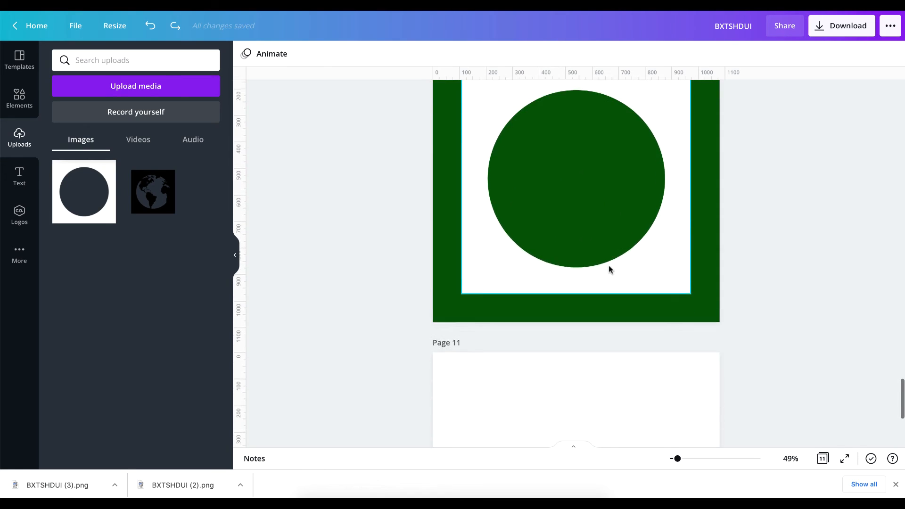
# - Place the uploaded white circular cutout image on blank page 11
pyautogui.click(589, 238)
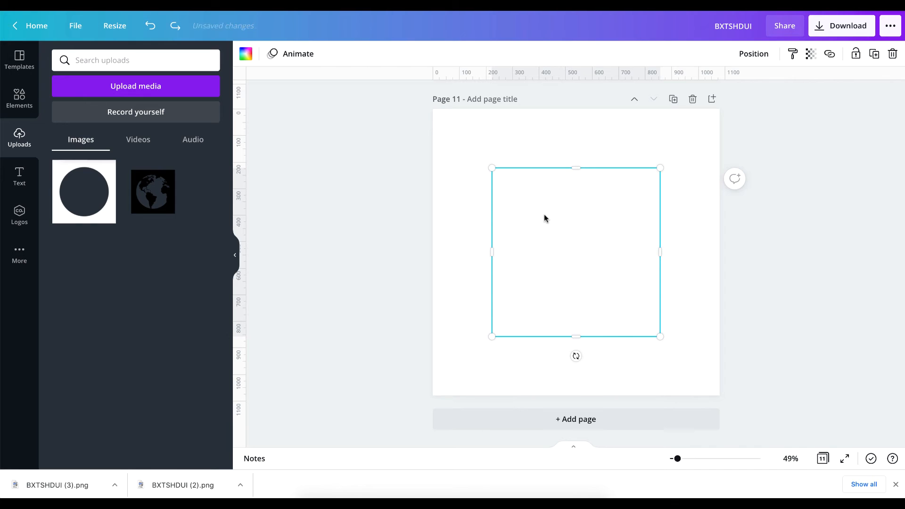
pyautogui.press('Delete')
pyautogui.click(84, 192)
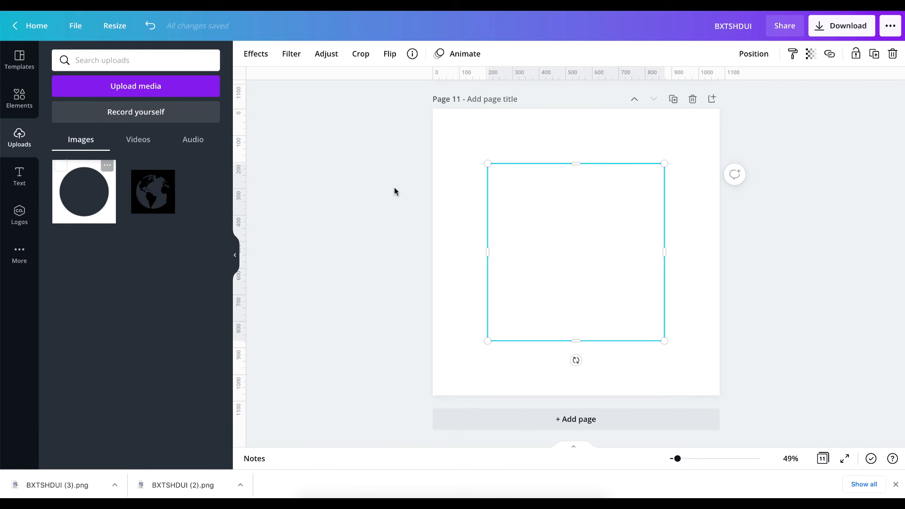
pyautogui.press('Delete')
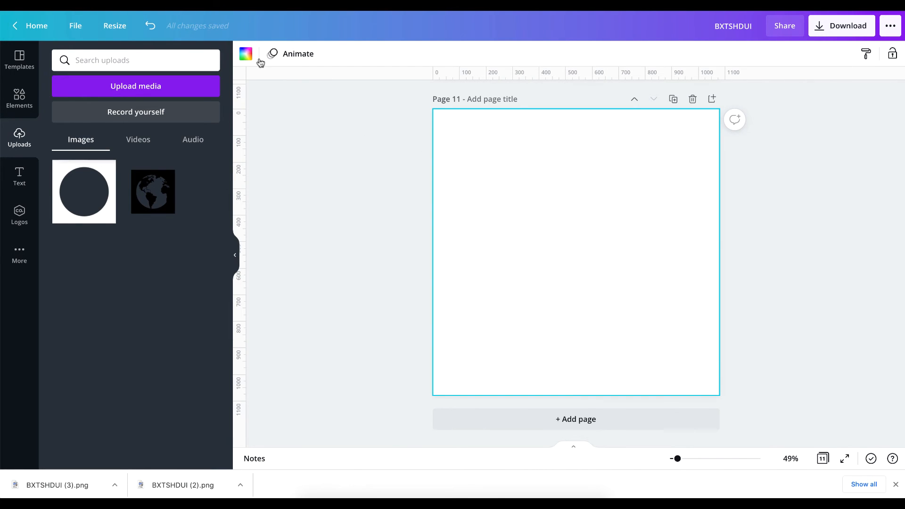
# - Set page 11's background to the dark maroon document colour
pyautogui.click(246, 53)
pyautogui.click(149, 109)
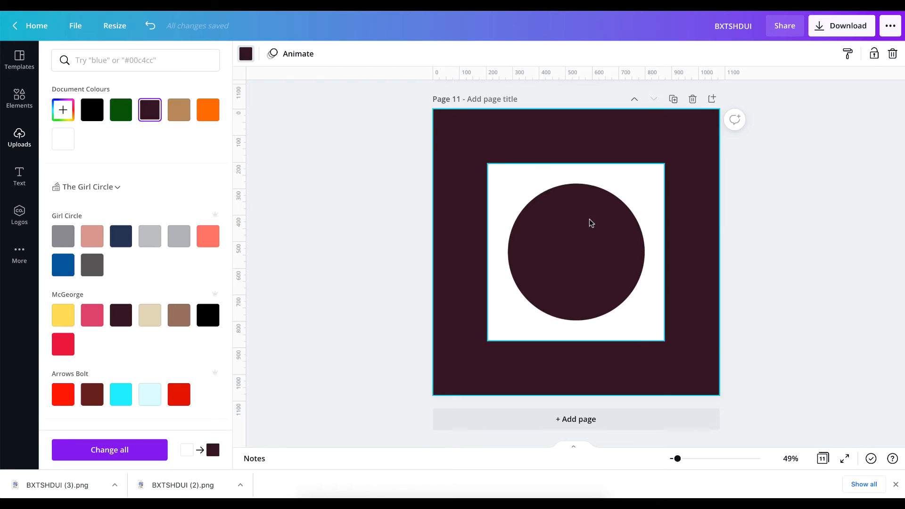
pyautogui.scroll(10, 591, 223)
pyautogui.scroll(-10, 595, 226)
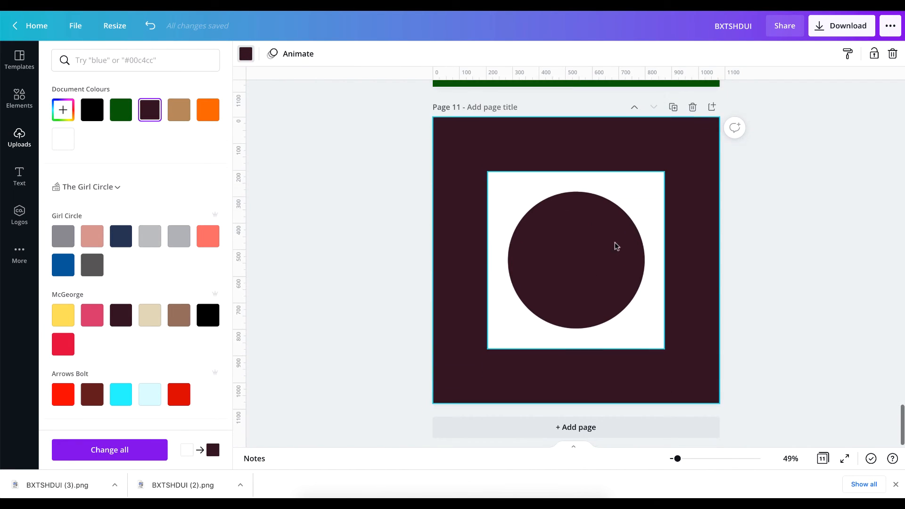
# - Enlarge the white circular cutout on page 11 to about 920 px wide, keeping it centred
pyautogui.click(632, 204)
pyautogui.moveTo(663, 173); pyautogui.dragTo(700, 140)
pyautogui.click(837, 208)
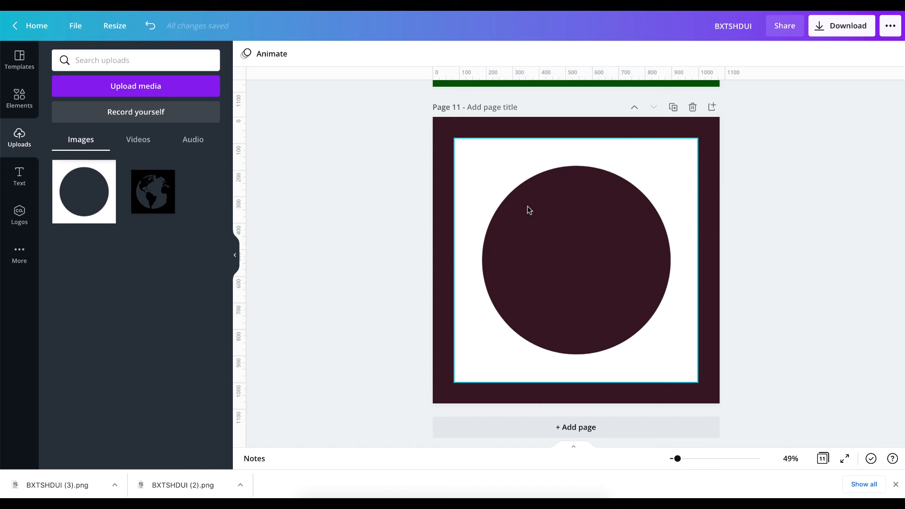
# - Shrink the white circular cutout on page 11 to about 600 px wide, keeping it centred
pyautogui.click(555, 170)
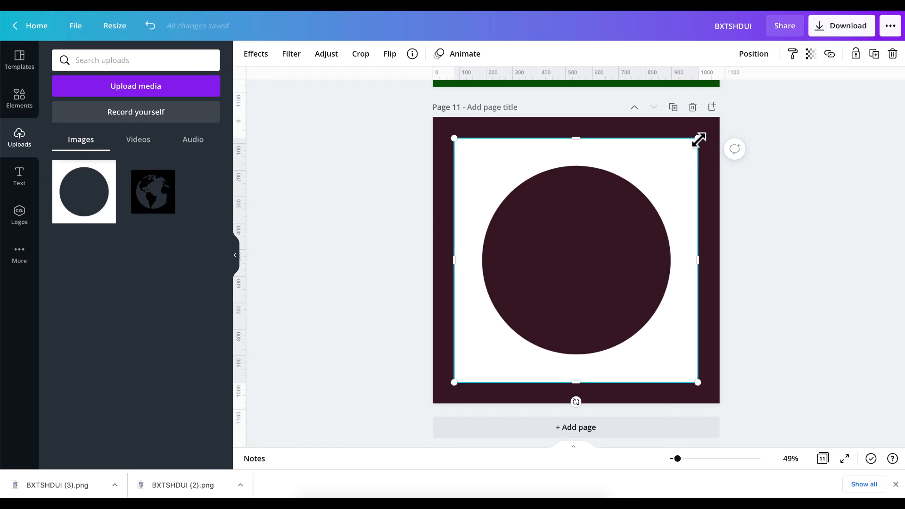
pyautogui.moveTo(700, 139); pyautogui.dragTo(674, 198)
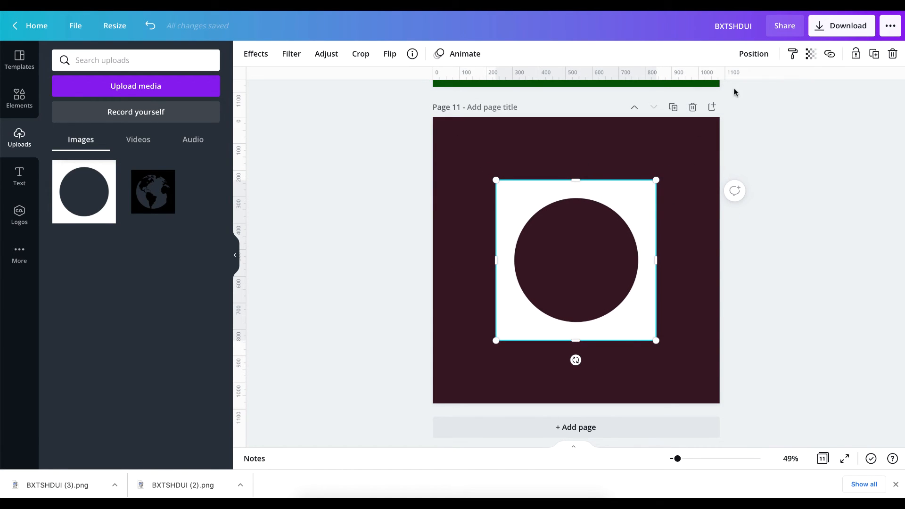
# - Download only page 11 as a PNG with a transparent background and dismiss the download confirmation
pyautogui.click(828, 27)
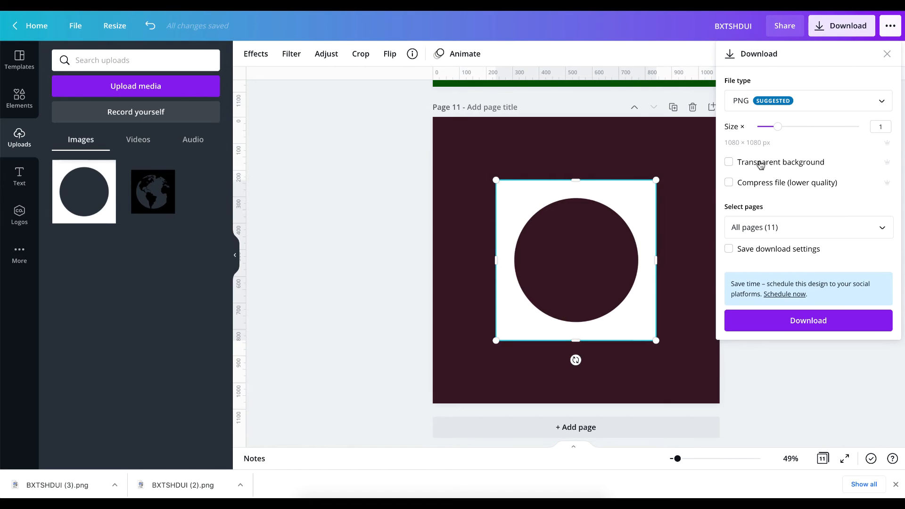
pyautogui.click(883, 231)
pyautogui.scroll(-5, 823, 302)
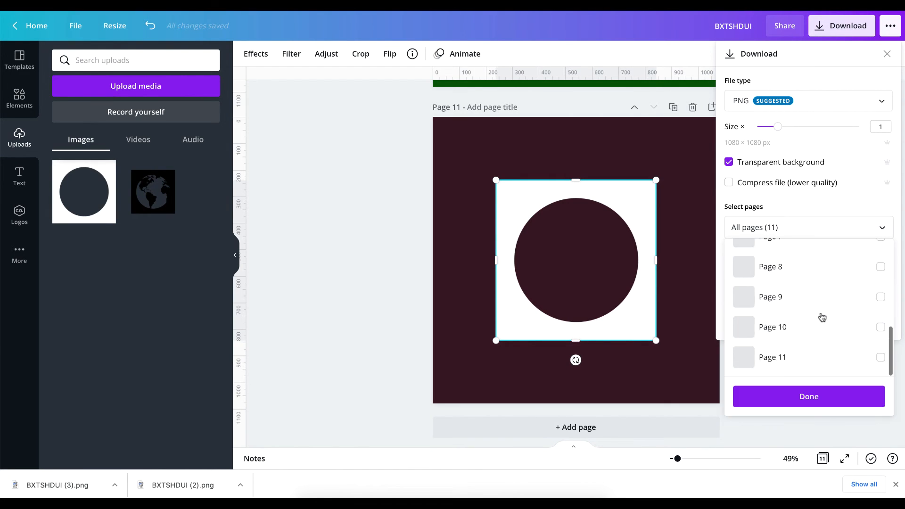
pyautogui.click(778, 363)
pyautogui.click(781, 404)
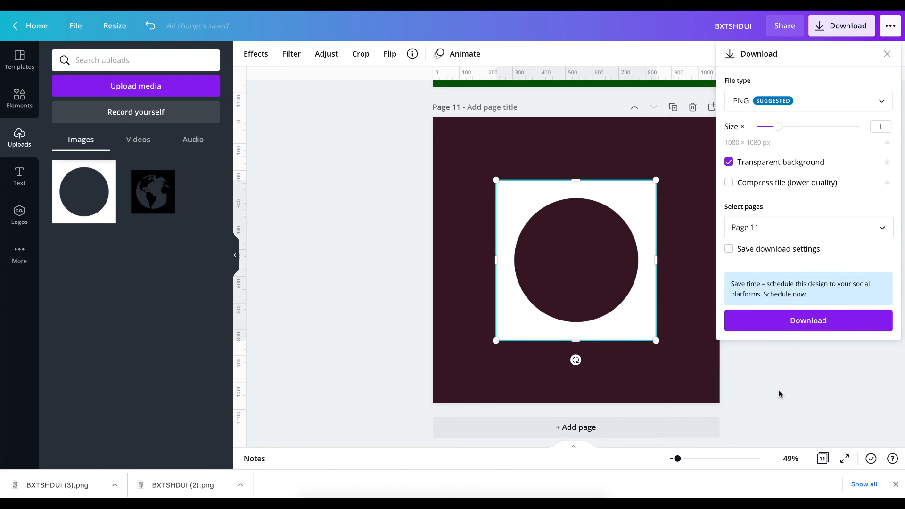
pyautogui.click(783, 321)
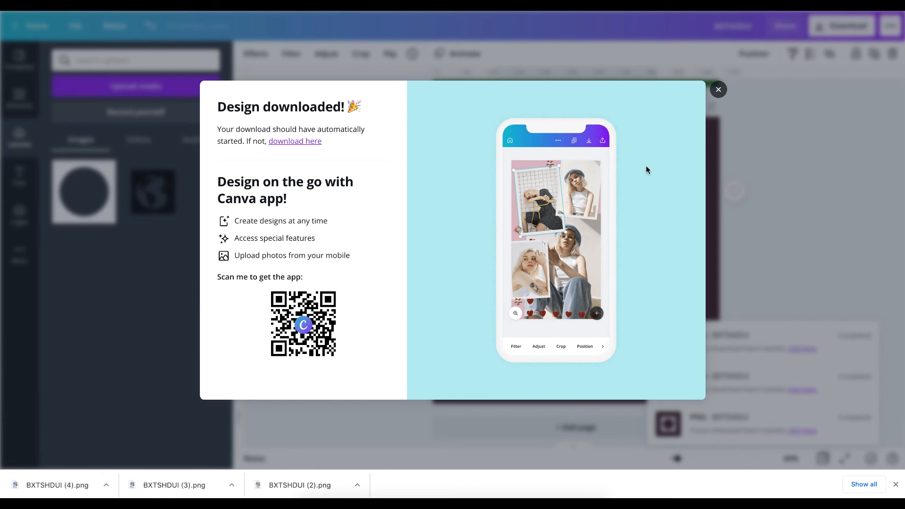
pyautogui.click(719, 91)
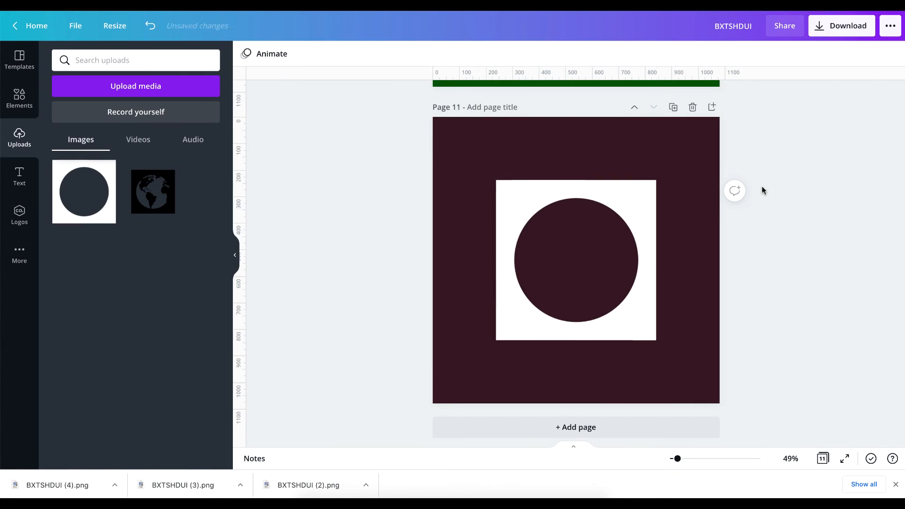
# - Upload BXTSHDUI (4).png and place it on page 11, overlapping the upper-right corner of the larger white cutout
pyautogui.scroll(5, 762, 186)
pyautogui.scroll(-5, 762, 186)
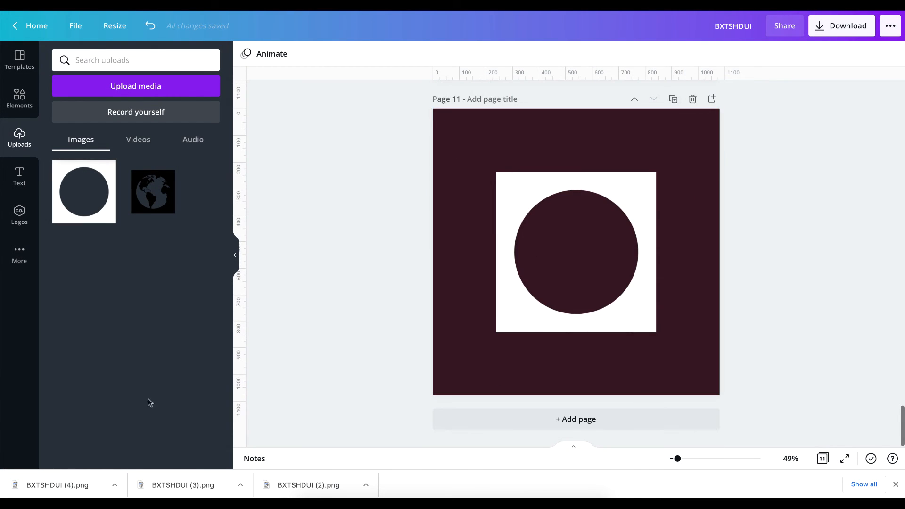
pyautogui.moveTo(66, 484); pyautogui.dragTo(77, 277)
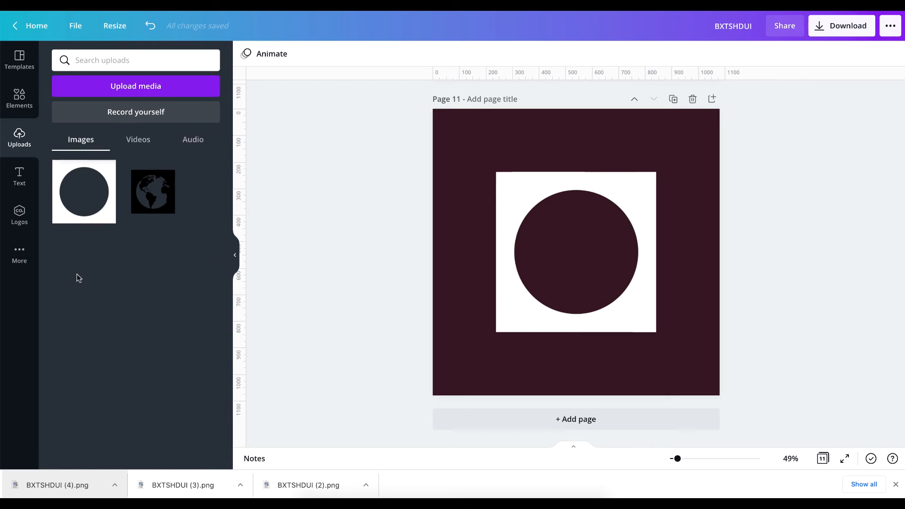
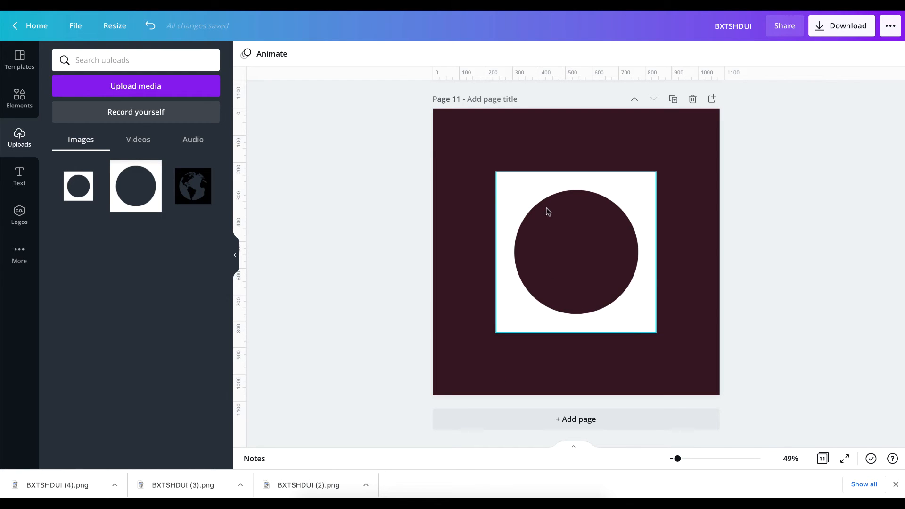
pyautogui.click(76, 187)
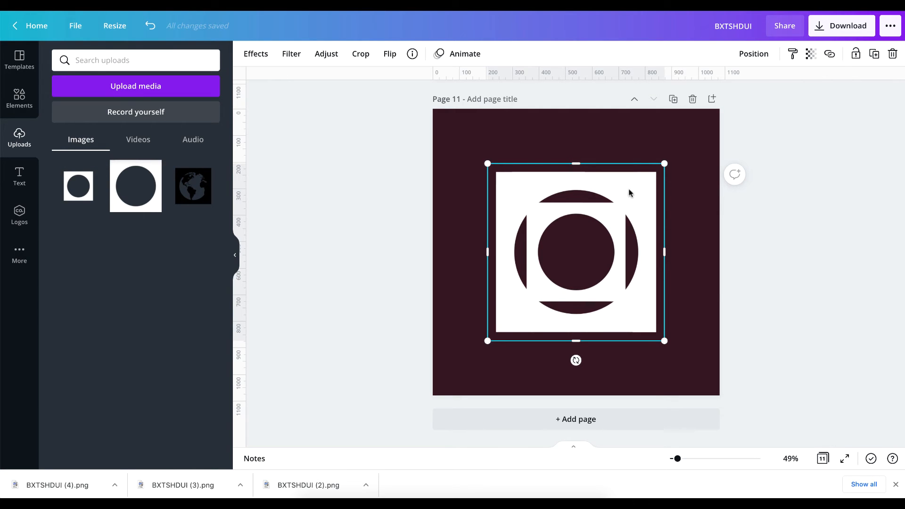
pyautogui.moveTo(629, 192); pyautogui.dragTo(670, 155)
# - Set page 11's background to the light grey default colour
pyautogui.scroll(1, 521, 154)
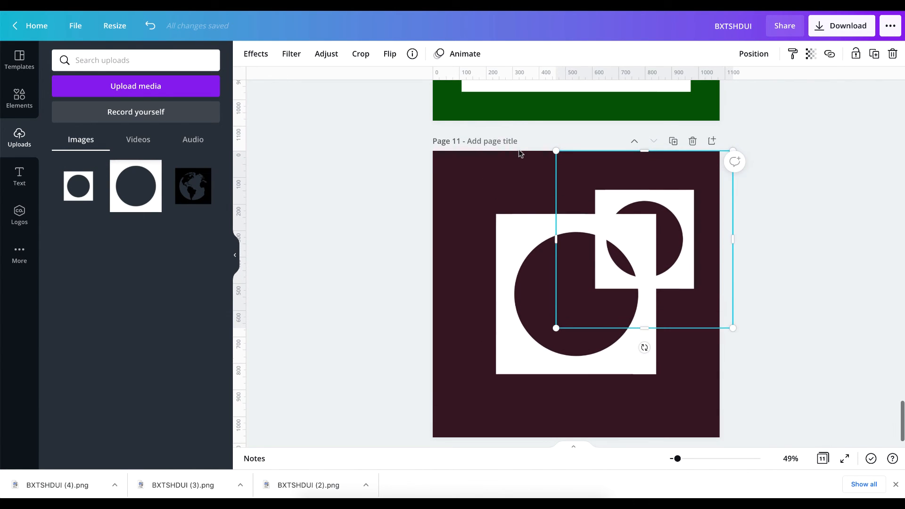
pyautogui.scroll(10, 465, 175)
pyautogui.scroll(-5, 465, 176)
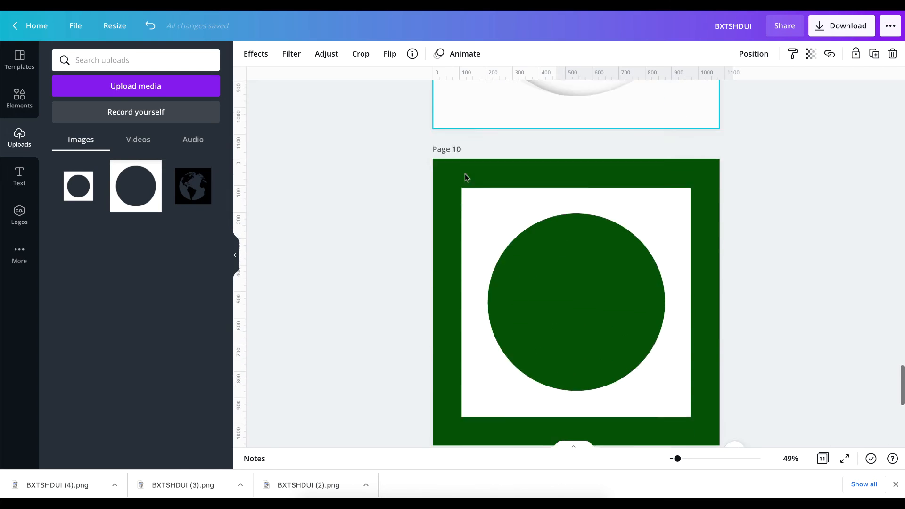
pyautogui.scroll(-5, 465, 179)
pyautogui.click(460, 211)
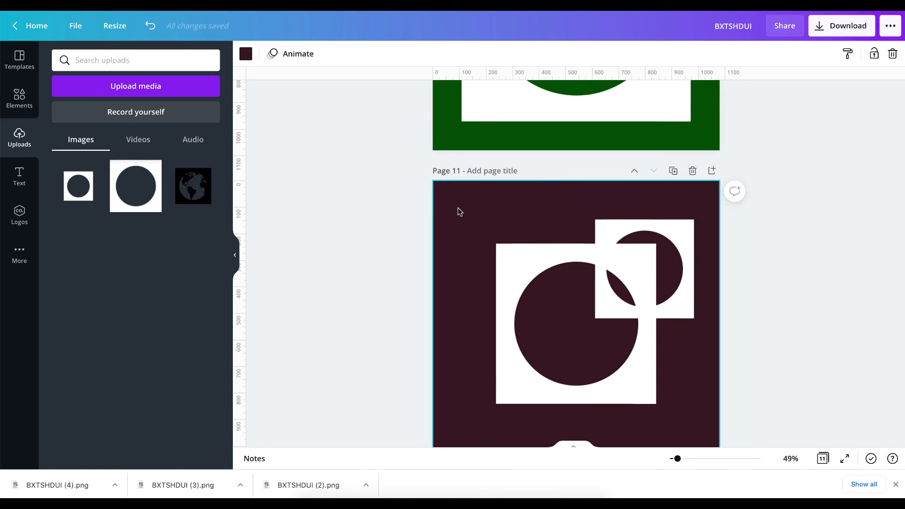
pyautogui.click(245, 53)
pyautogui.click(171, 239)
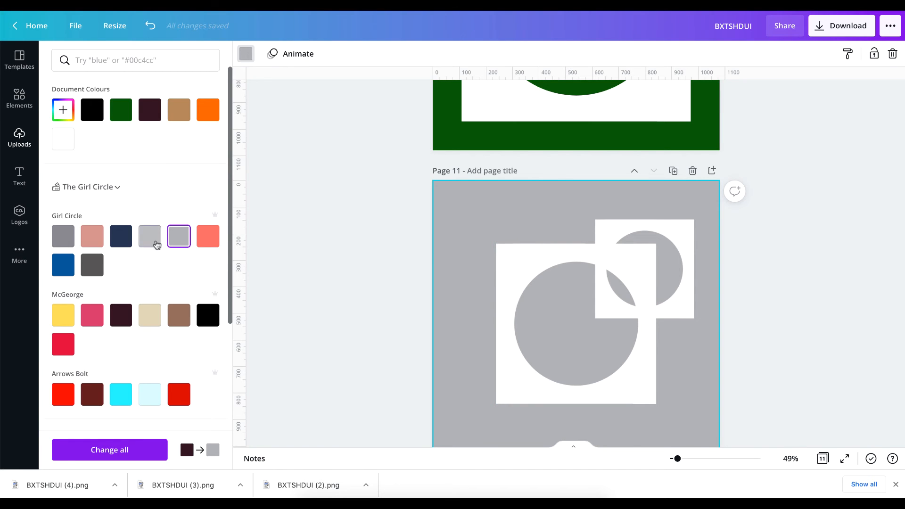
pyautogui.scroll(-3, 152, 311)
pyautogui.scroll(-3, 152, 311)
pyautogui.click(179, 319)
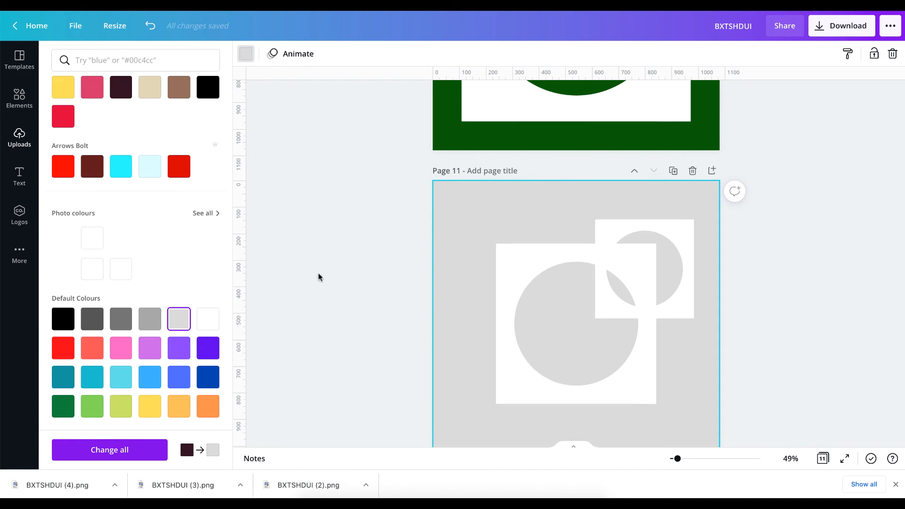
# - Move the smaller cutout over the centre of the larger one and set its blur to 63
pyautogui.click(675, 220)
pyautogui.moveTo(675, 220); pyautogui.dragTo(611, 273)
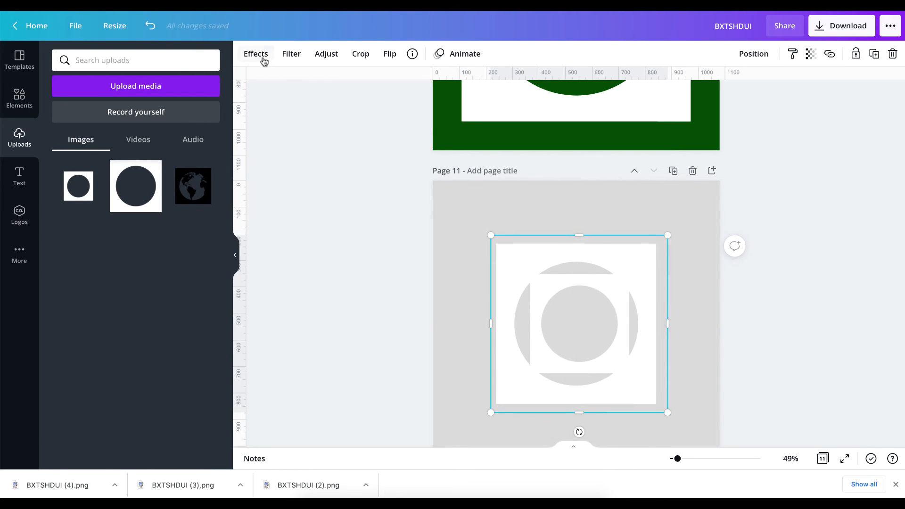
pyautogui.click(320, 57)
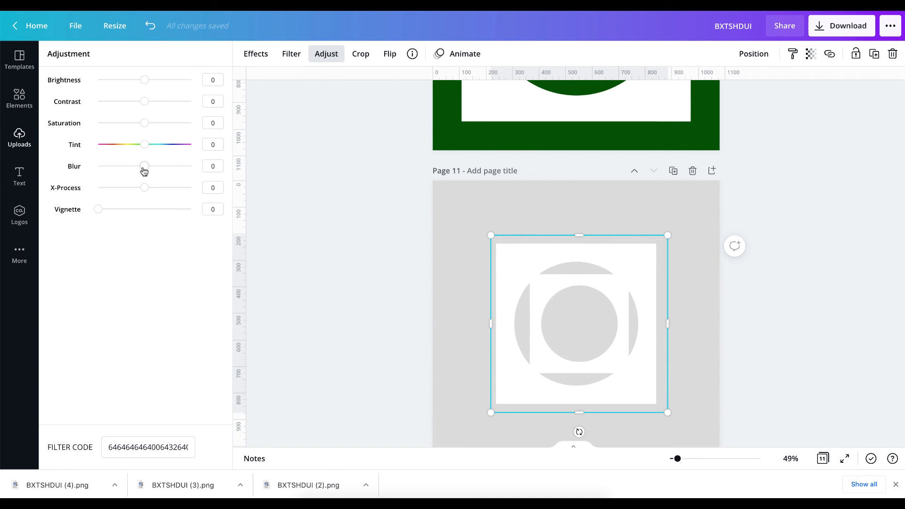
pyautogui.moveTo(146, 171); pyautogui.dragTo(173, 171)
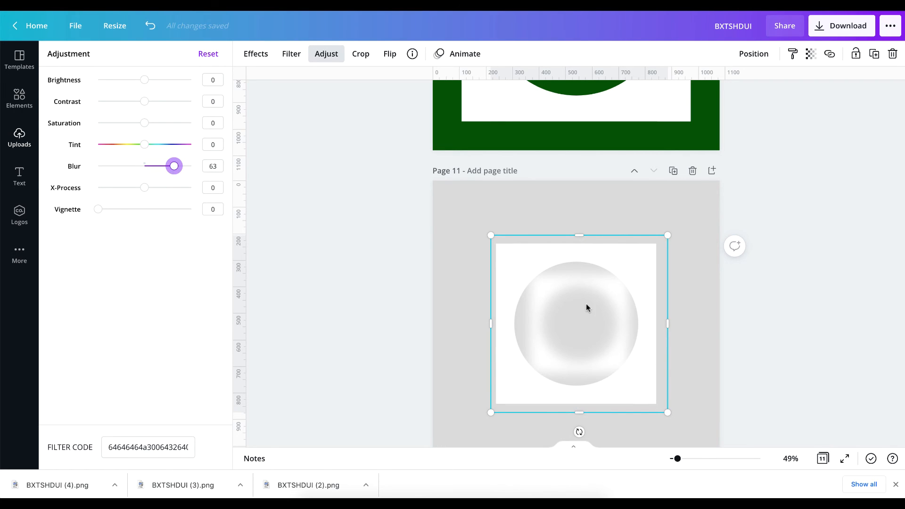
# - Apply the Cherry duotone effect to the smaller cutout with both highlights and shadows set to black
pyautogui.click(256, 55)
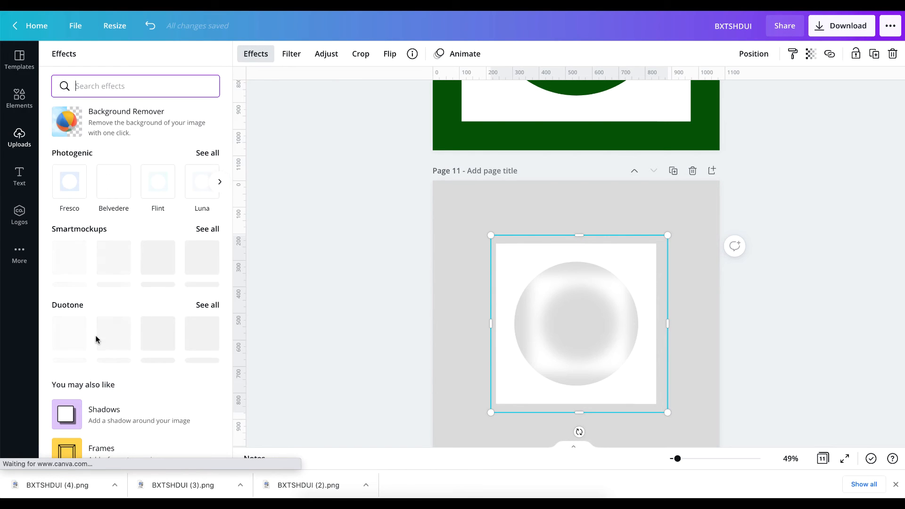
pyautogui.scroll(-1, 57, 321)
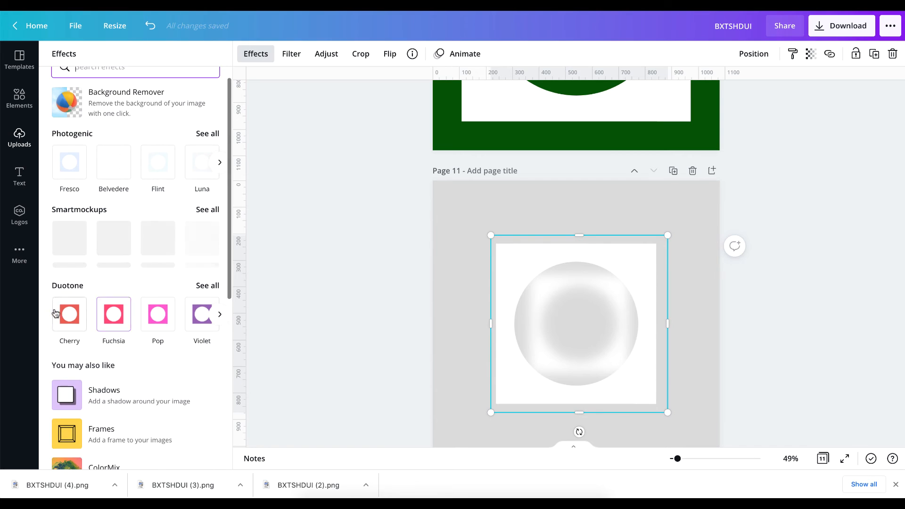
pyautogui.click(56, 313)
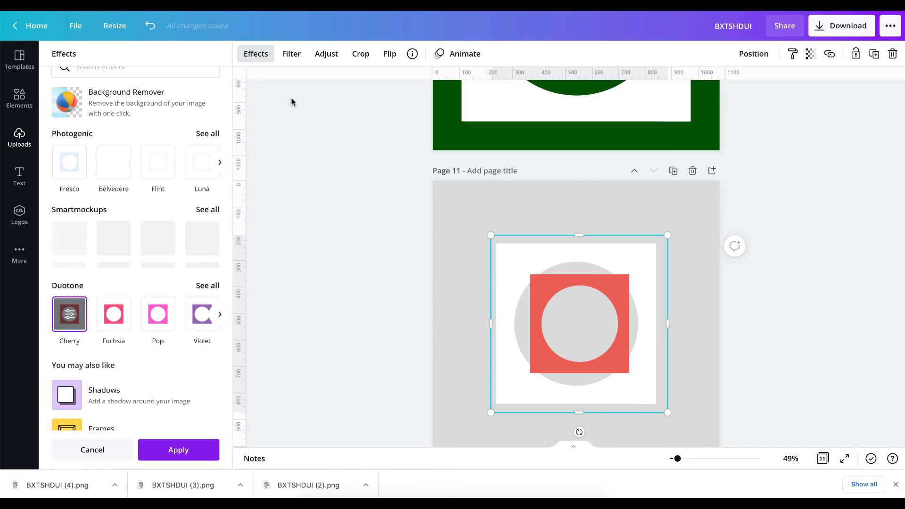
pyautogui.click(69, 316)
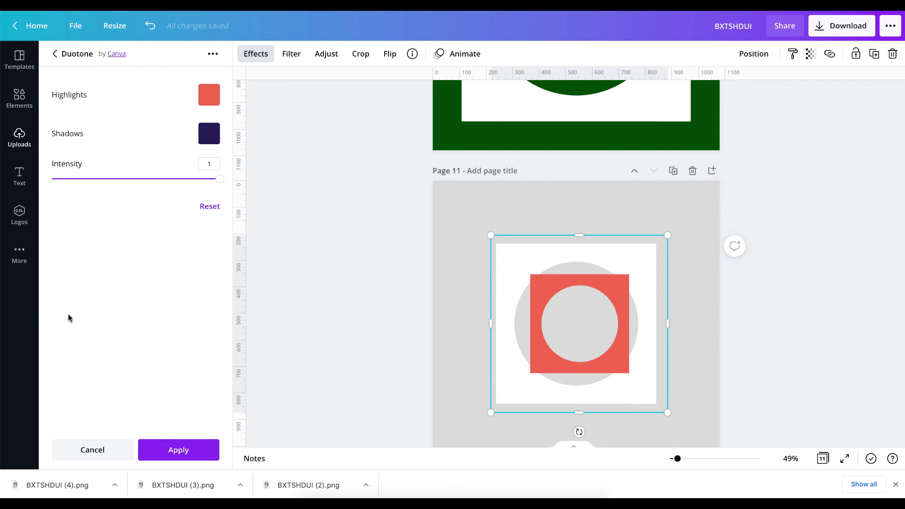
pyautogui.click(209, 95)
pyautogui.click(243, 143)
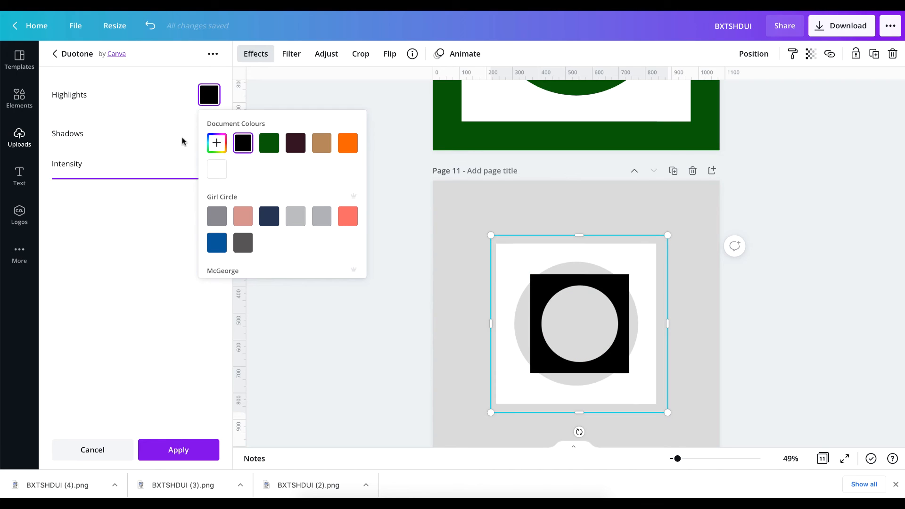
pyautogui.click(137, 145)
pyautogui.click(209, 134)
pyautogui.click(243, 182)
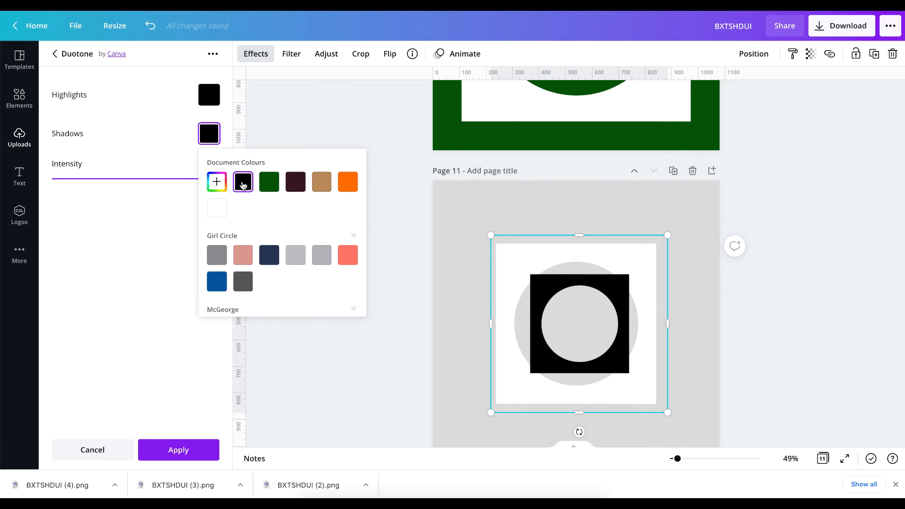
pyautogui.click(183, 332)
pyautogui.click(180, 452)
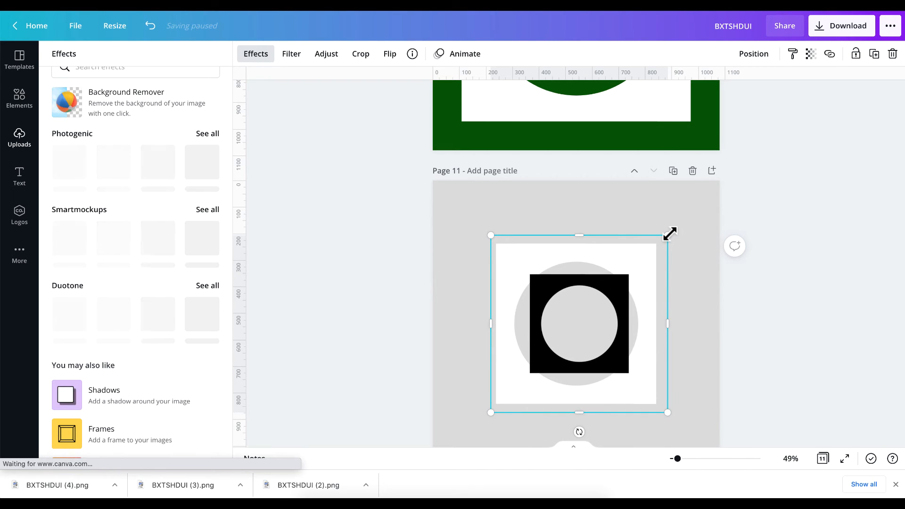
# - Enlarge the black cutout image to about 760 px wide and set its blur to 58
pyautogui.moveTo(669, 234); pyautogui.dragTo(680, 215)
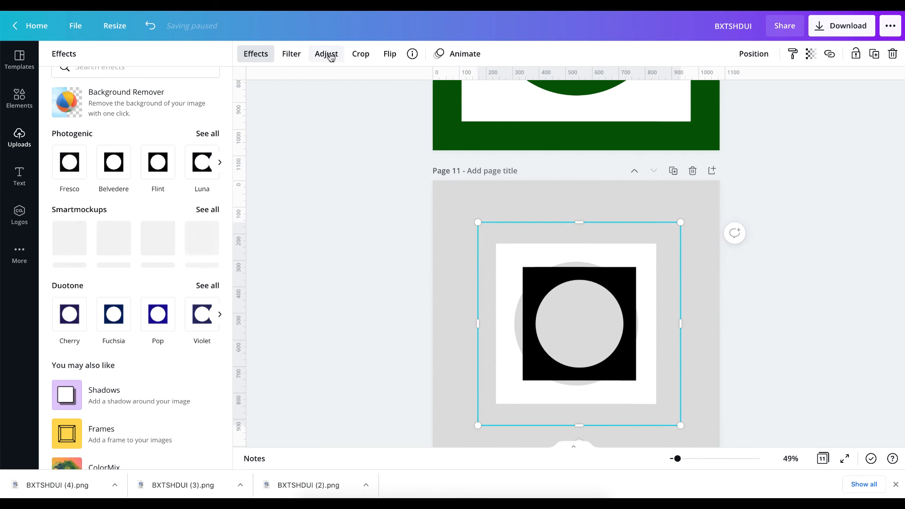
pyautogui.click(326, 54)
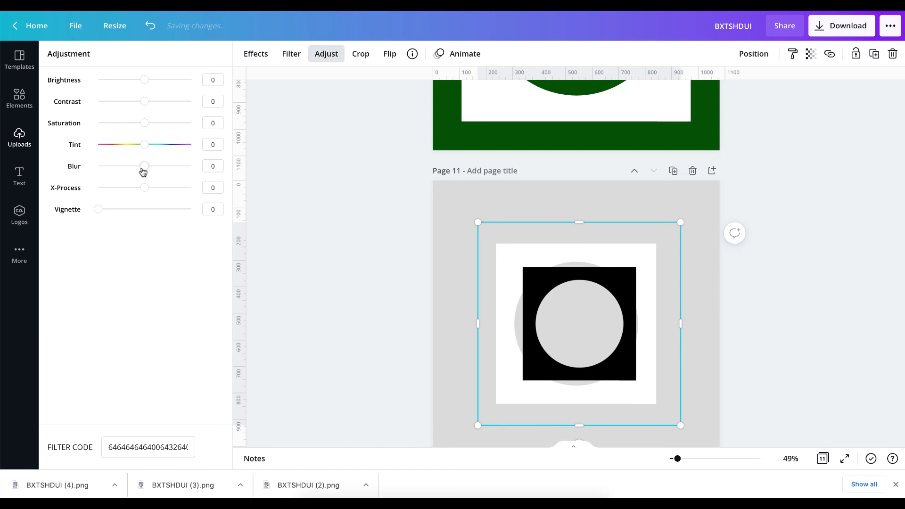
pyautogui.moveTo(143, 169); pyautogui.dragTo(173, 171)
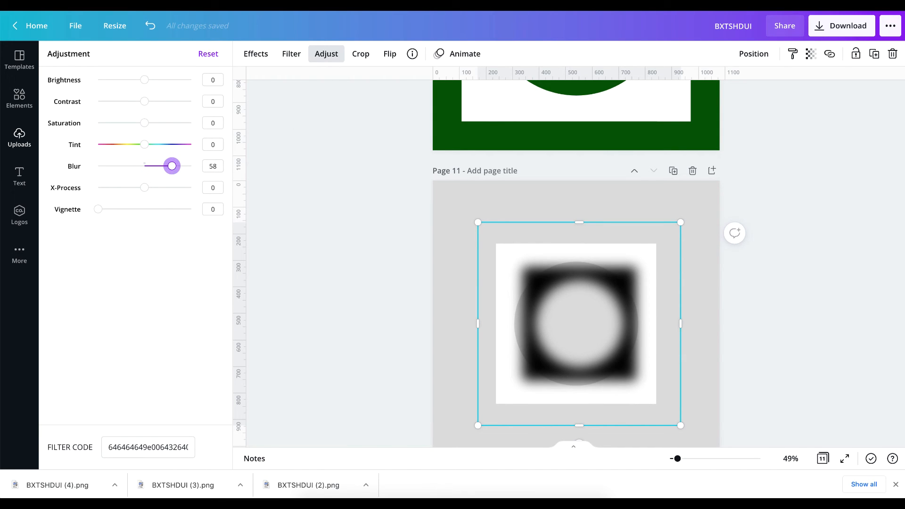
# - Send the blurred black cutout behind the white one and resize it to about 890 px wide as its inner shadow
pyautogui.click(754, 53)
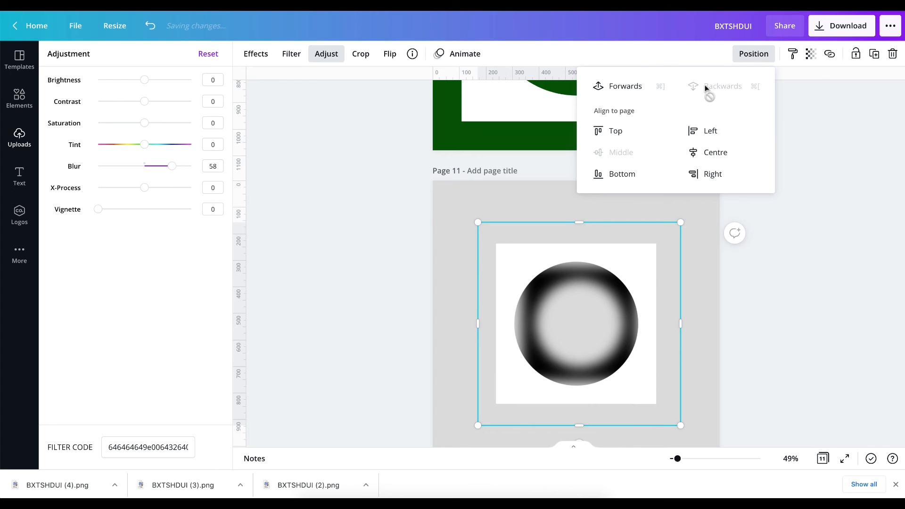
pyautogui.moveTo(474, 226); pyautogui.dragTo(448, 208)
pyautogui.moveTo(679, 420); pyautogui.dragTo(694, 440)
pyautogui.scroll(10, 668, 244)
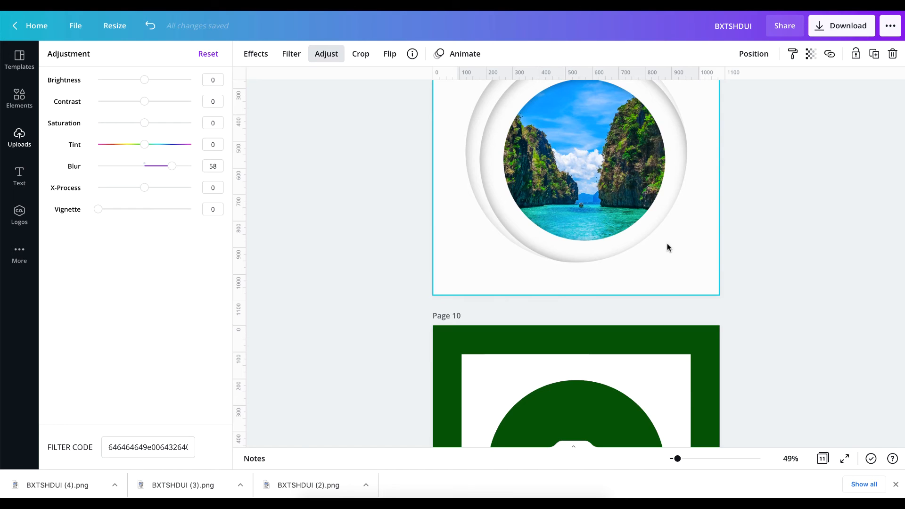
pyautogui.scroll(-5, 667, 245)
pyautogui.scroll(-4, 667, 243)
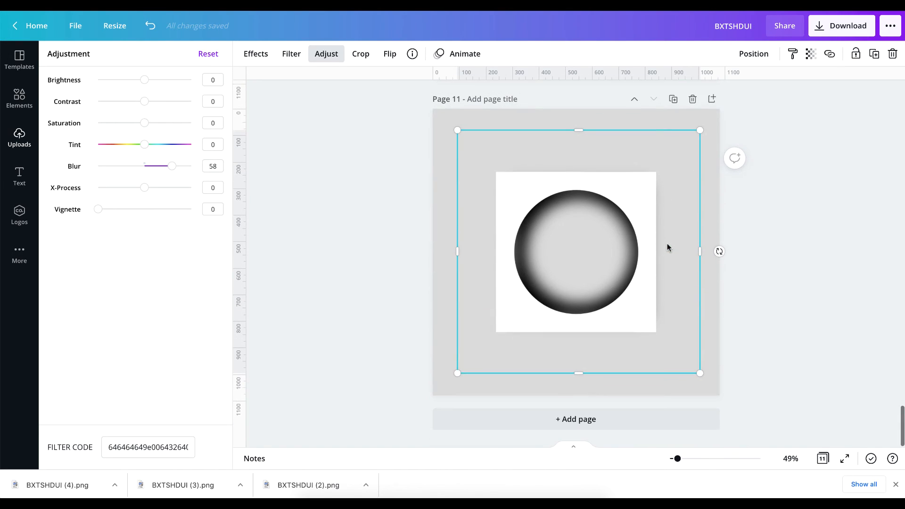
pyautogui.moveTo(699, 134)
pyautogui.mouseDown()
pyautogui.moveTo(677, 141)
pyautogui.moveTo(685, 129)
pyautogui.mouseUp()
# - Set the black shadow image's transparency to 52 and its blur to 43
pyautogui.click(809, 54)
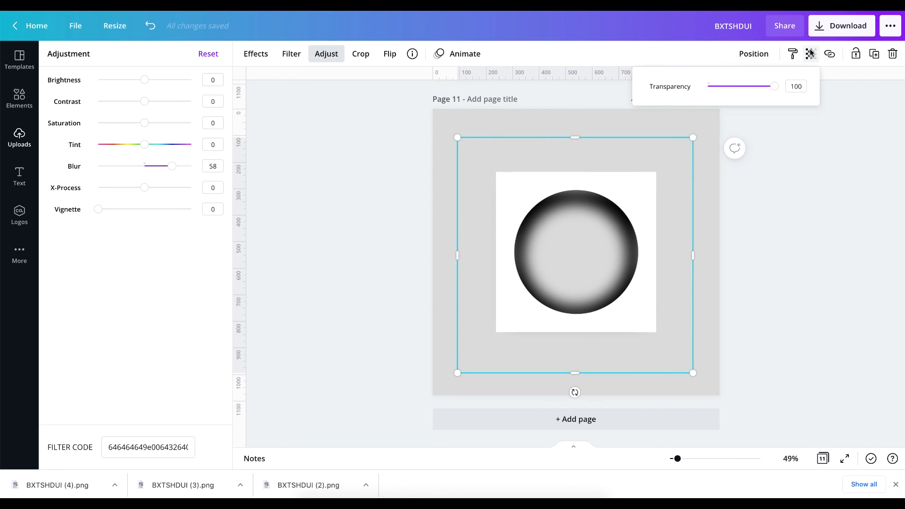
pyautogui.moveTo(774, 90); pyautogui.dragTo(744, 91)
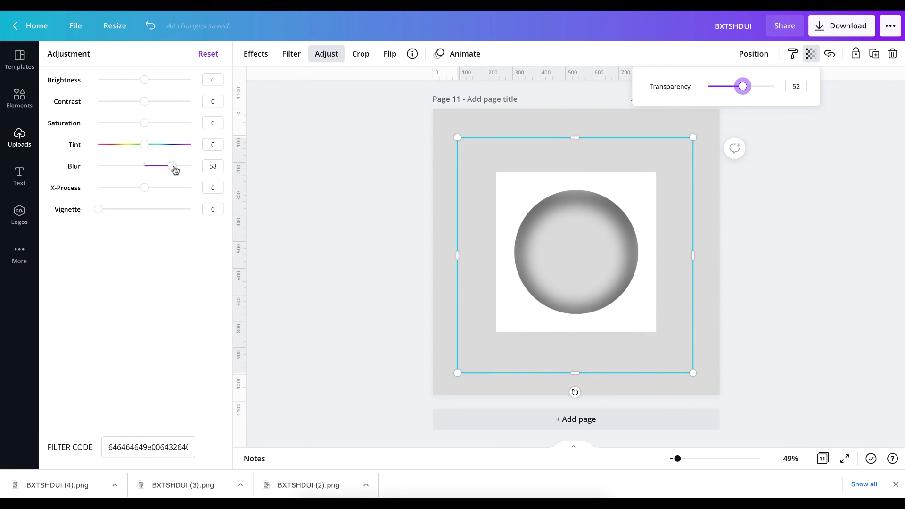
pyautogui.moveTo(172, 168)
pyautogui.mouseDown()
pyautogui.moveTo(157, 166)
pyautogui.moveTo(165, 168)
pyautogui.mouseUp()
# - Enlarge the shadow image to about 950 px wide and crop its upper edge to about 740 px tall
pyautogui.moveTo(695, 137); pyautogui.dragTo(711, 121)
pyautogui.moveTo(581, 126); pyautogui.dragTo(578, 178)
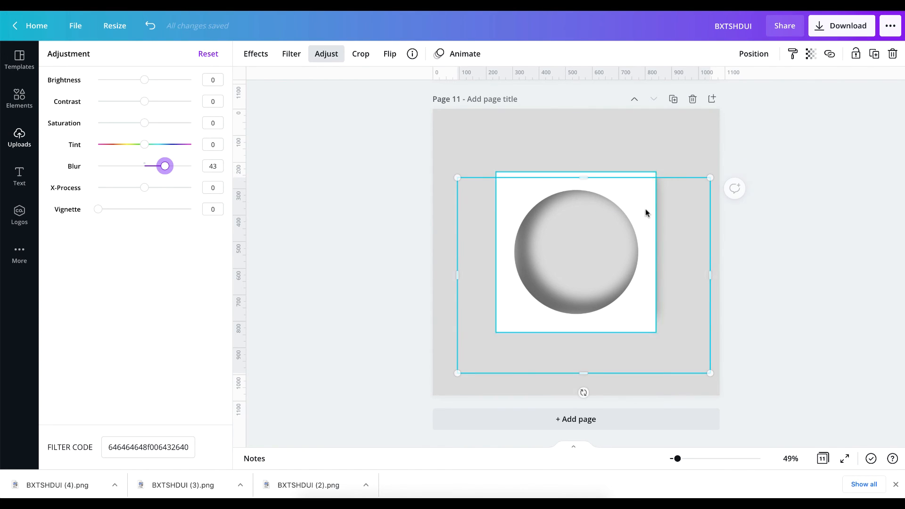
# - Crop the black shadow image to the white cutout's right and bottom edges, enlarge it slightly, and set its transparency to 69
pyautogui.moveTo(710, 278); pyautogui.dragTo(654, 279)
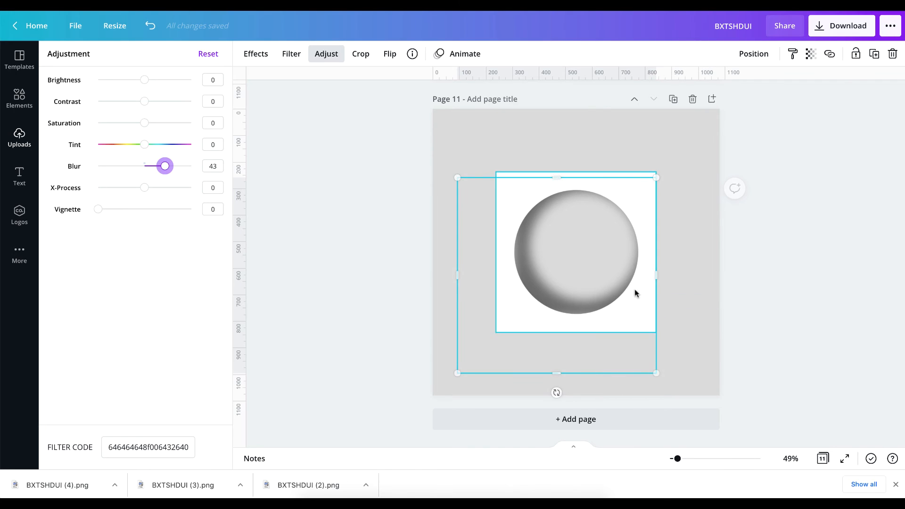
pyautogui.moveTo(554, 361); pyautogui.dragTo(554, 327)
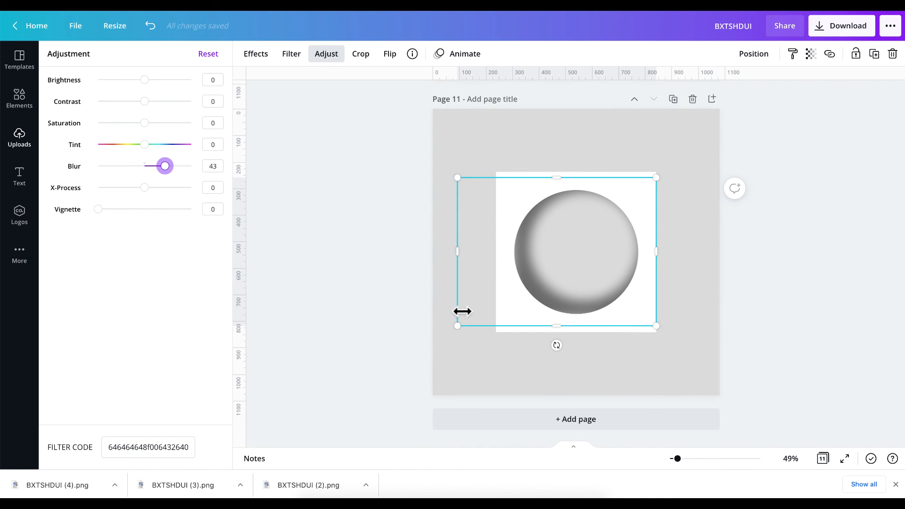
pyautogui.moveTo(456, 328); pyautogui.dragTo(449, 336)
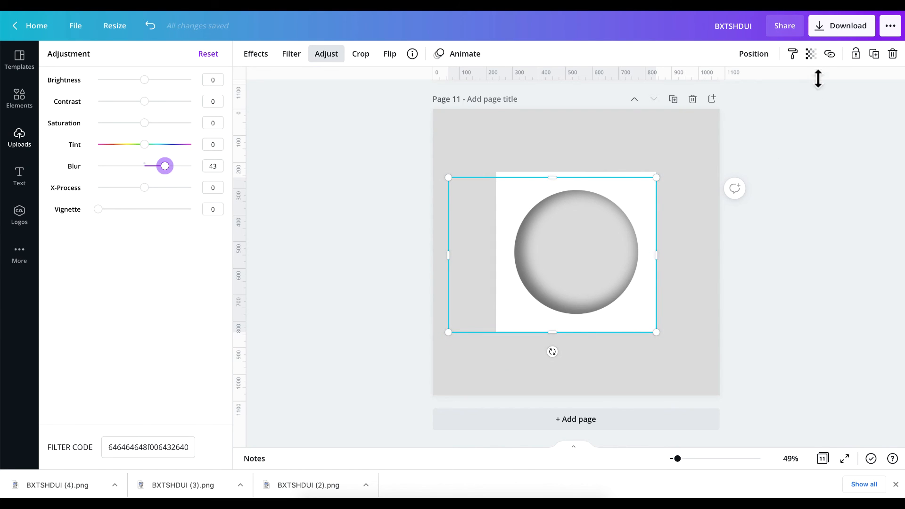
pyautogui.click(811, 53)
pyautogui.moveTo(772, 86)
pyautogui.mouseDown()
pyautogui.moveTo(748, 81)
pyautogui.moveTo(756, 91)
pyautogui.mouseUp()
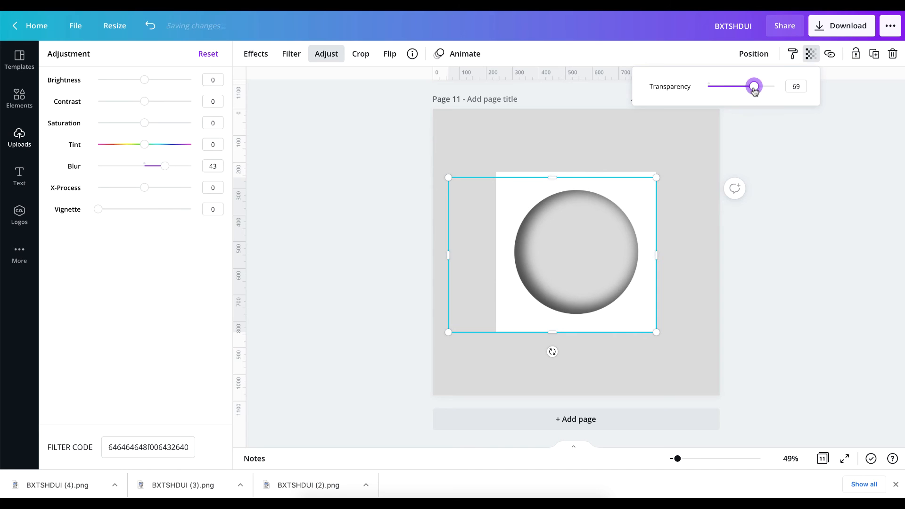
pyautogui.click(762, 209)
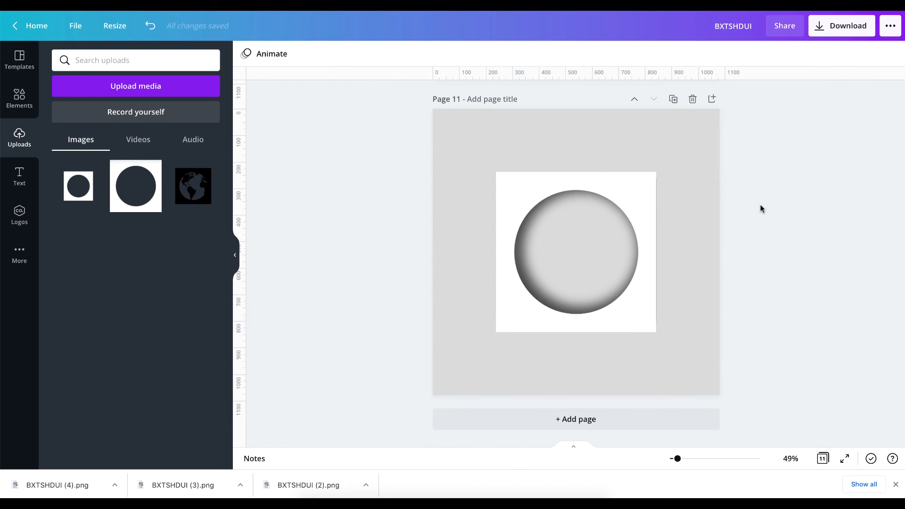
# - Group the white cutout with its black shadow and duplicate the group
pyautogui.moveTo(462, 149); pyautogui.dragTo(701, 372)
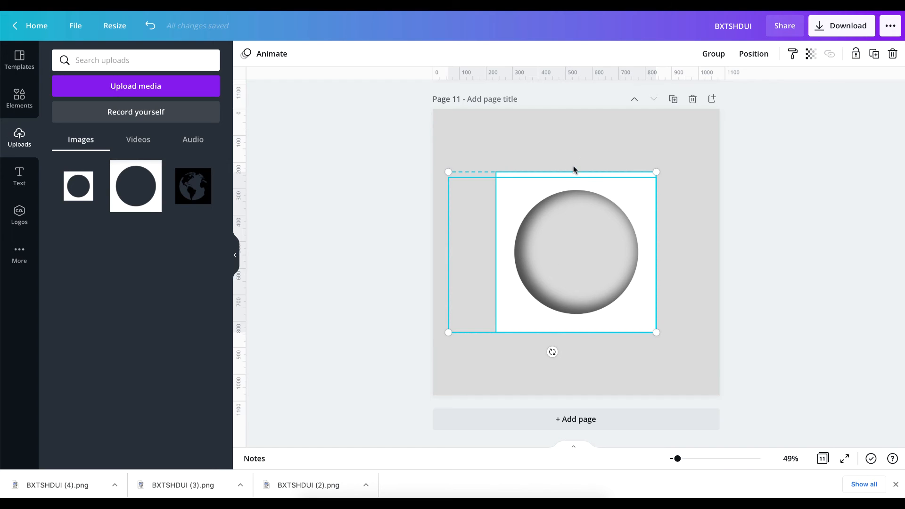
pyautogui.click(711, 55)
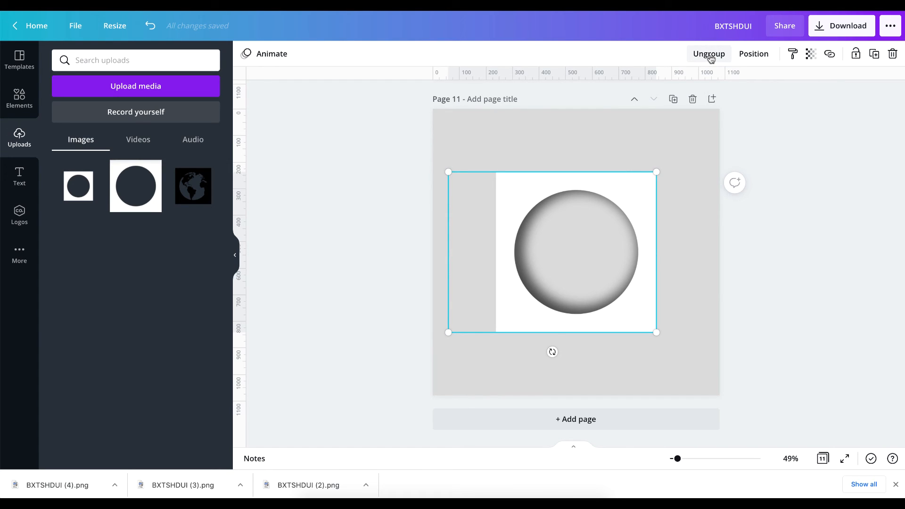
pyautogui.hotkey('ctrl', 'd')
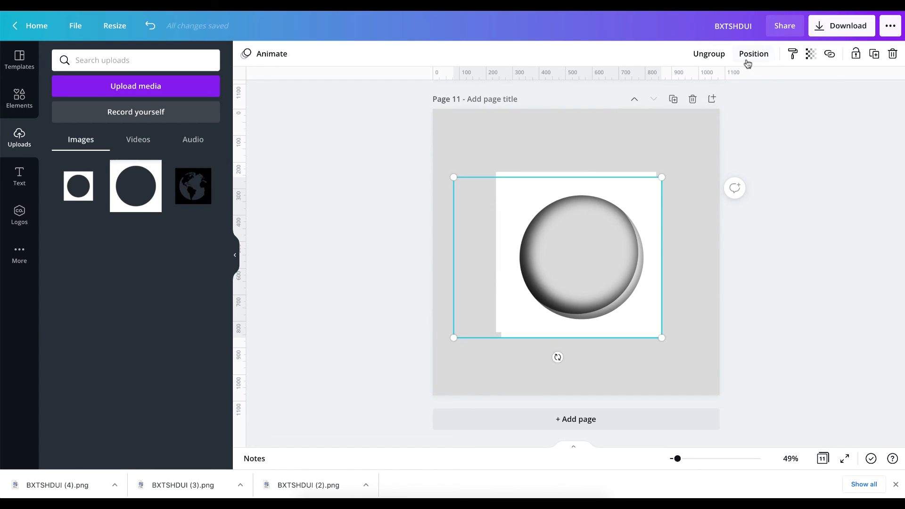
# - Send the duplicated cutout group behind the original and shrink it to about 720 px wide as a second inner ring
pyautogui.click(754, 55)
pyautogui.click(717, 86)
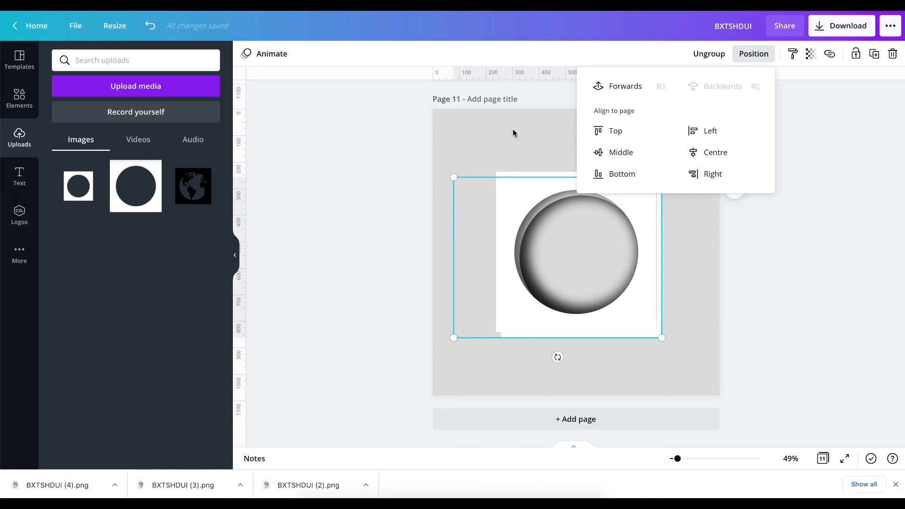
pyautogui.moveTo(445, 181); pyautogui.dragTo(464, 177)
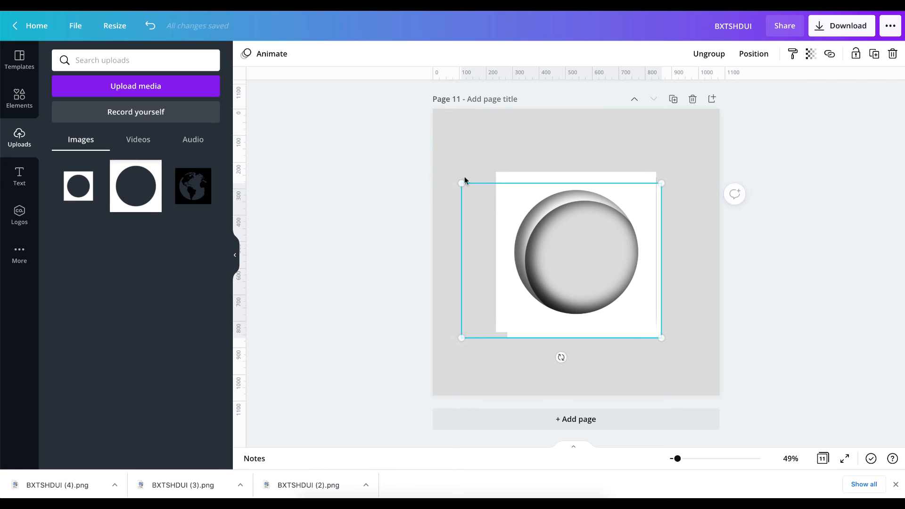
pyautogui.moveTo(658, 337); pyautogui.dragTo(651, 328)
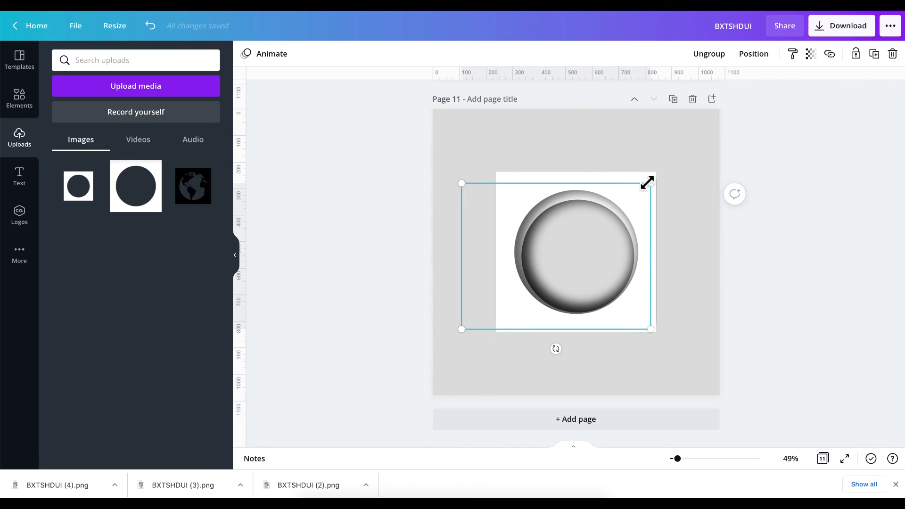
pyautogui.moveTo(647, 183); pyautogui.dragTo(648, 179)
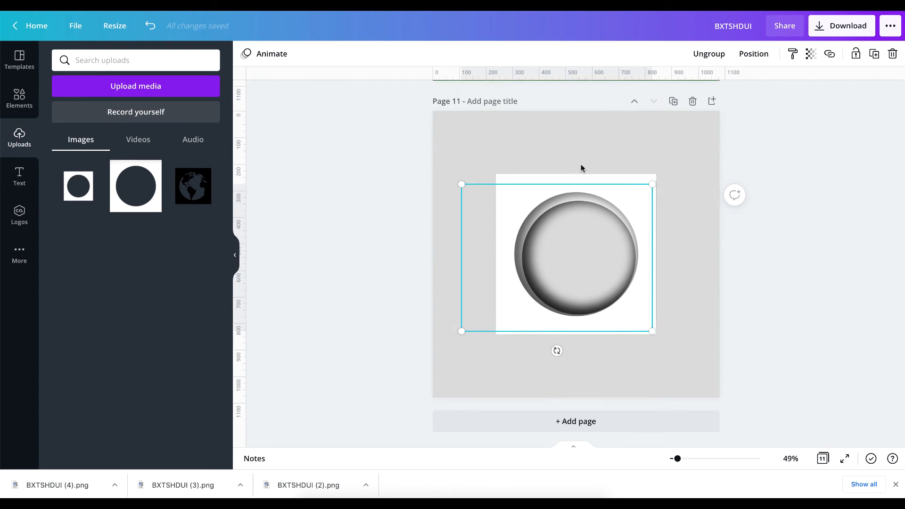
pyautogui.scroll(10, 581, 164)
pyautogui.scroll(-7, 581, 164)
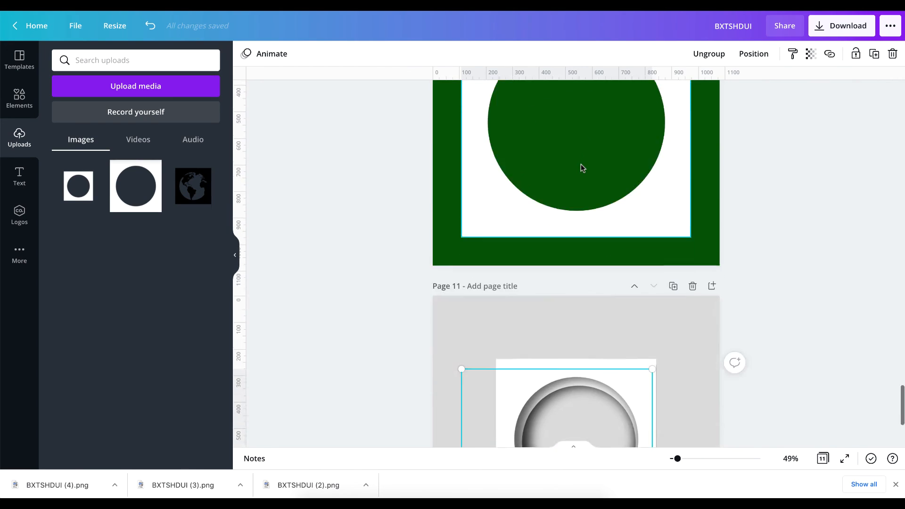
pyautogui.scroll(9, 581, 164)
pyautogui.scroll(-6, 581, 164)
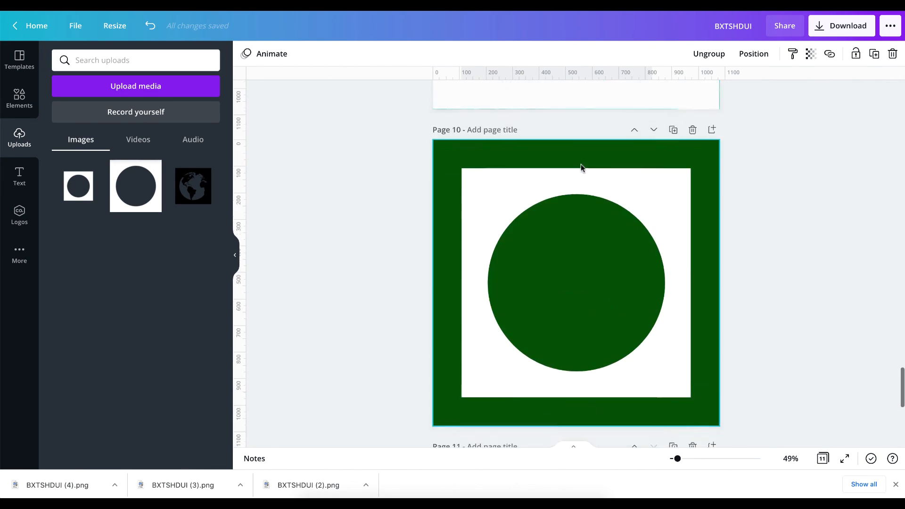
pyautogui.scroll(-6, 581, 164)
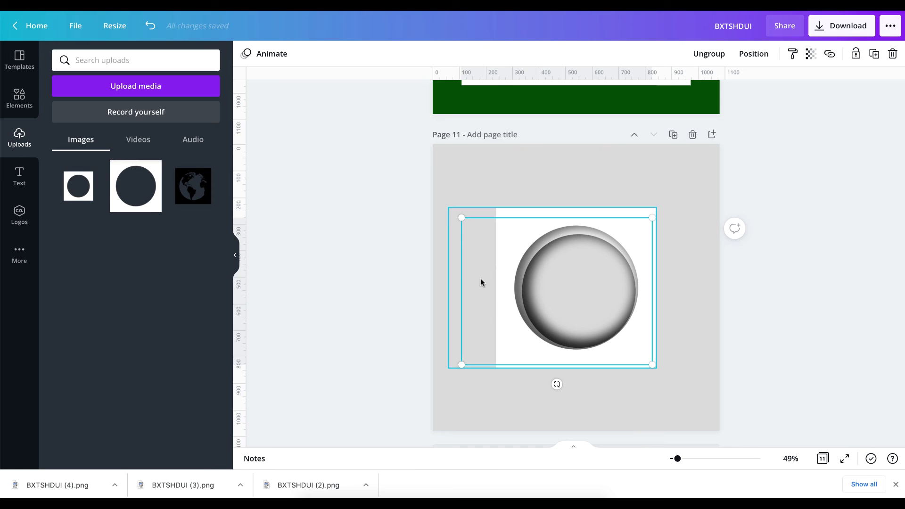
# - Duplicate the second cutout group, send the copy behind both others, and shrink it to about 665 px wide as a third ring
pyautogui.press('super+d')
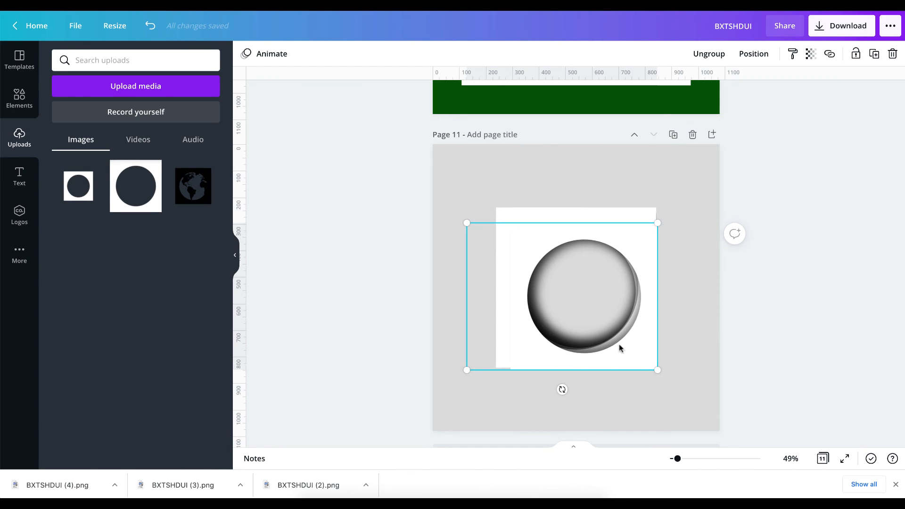
pyautogui.moveTo(467, 224); pyautogui.dragTo(491, 225)
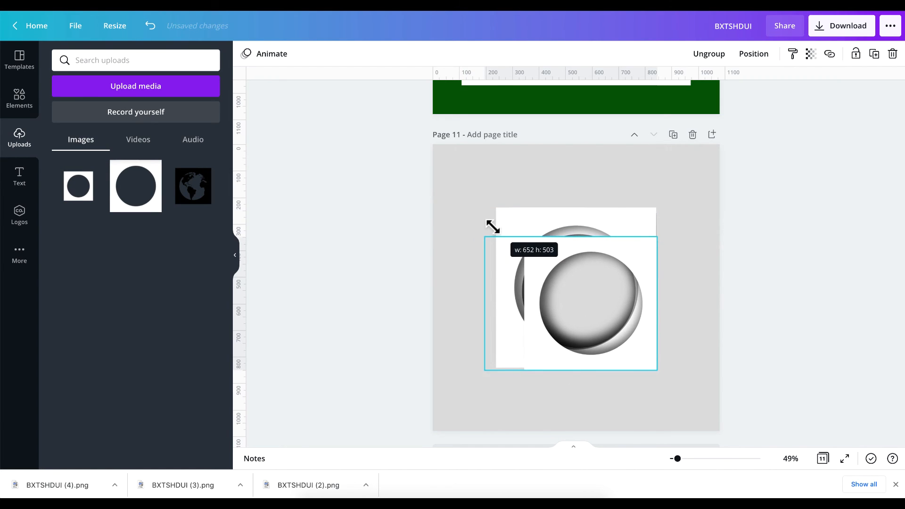
pyautogui.click(754, 54)
pyautogui.click(722, 86)
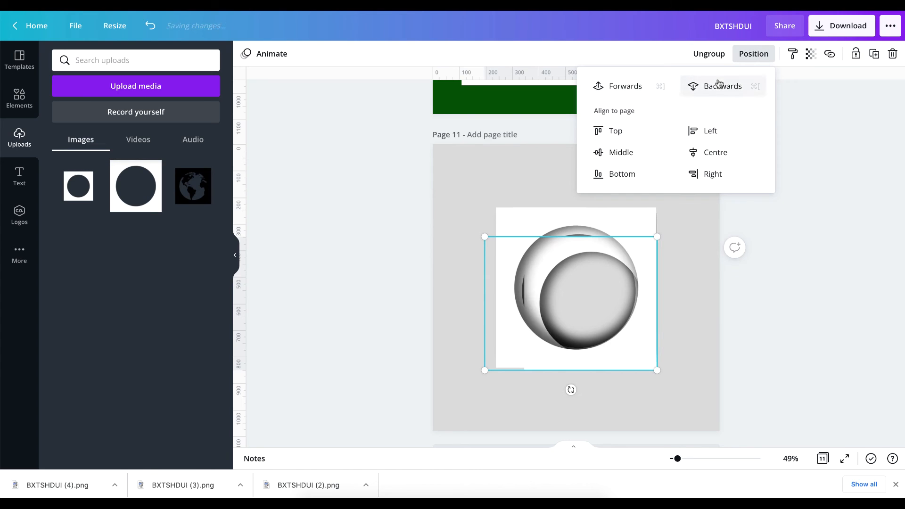
pyautogui.click(720, 85)
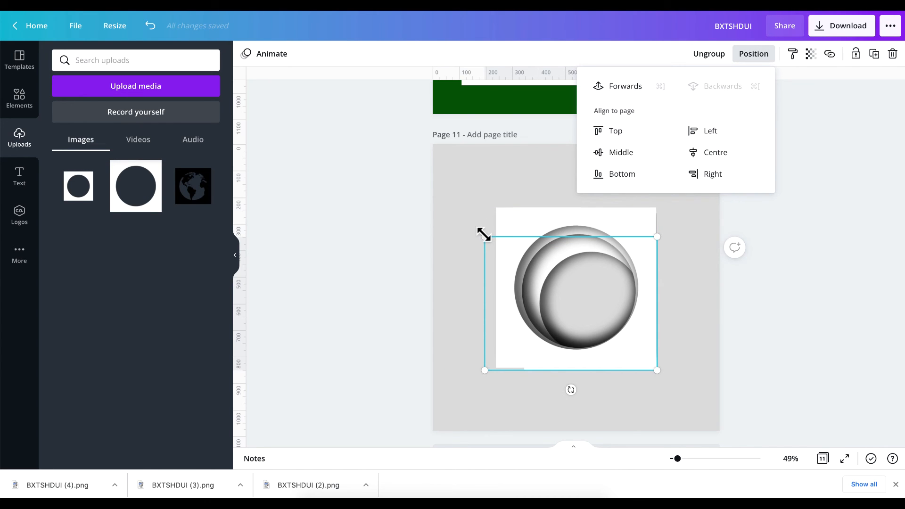
pyautogui.moveTo(484, 234); pyautogui.dragTo(472, 229)
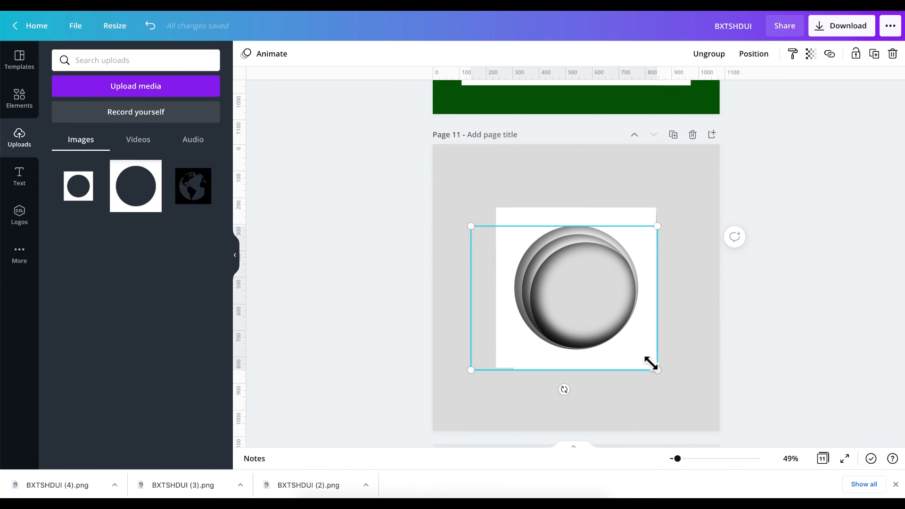
pyautogui.moveTo(656, 370); pyautogui.dragTo(643, 361)
# - Enlarge all three cutout groups together and centre the white square on page 11, leaving a narrow, even grey margin
pyautogui.click(457, 166)
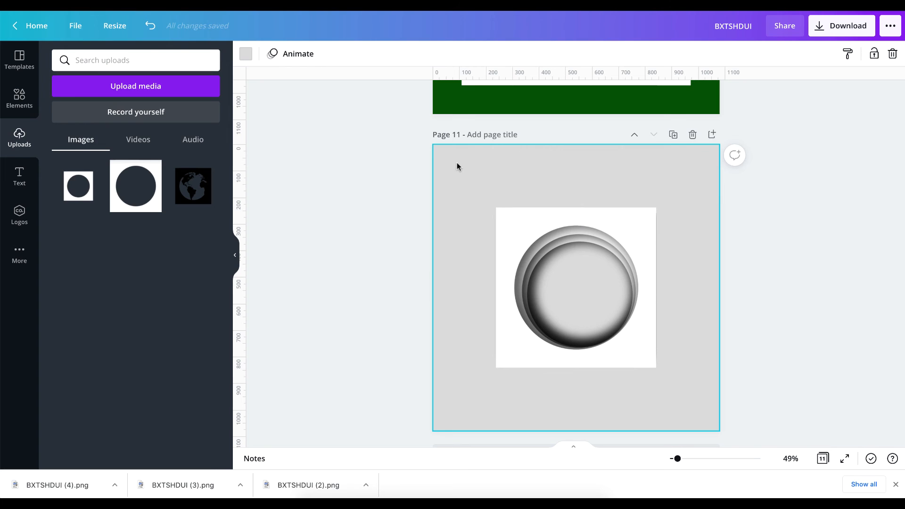
pyautogui.press('super+a')
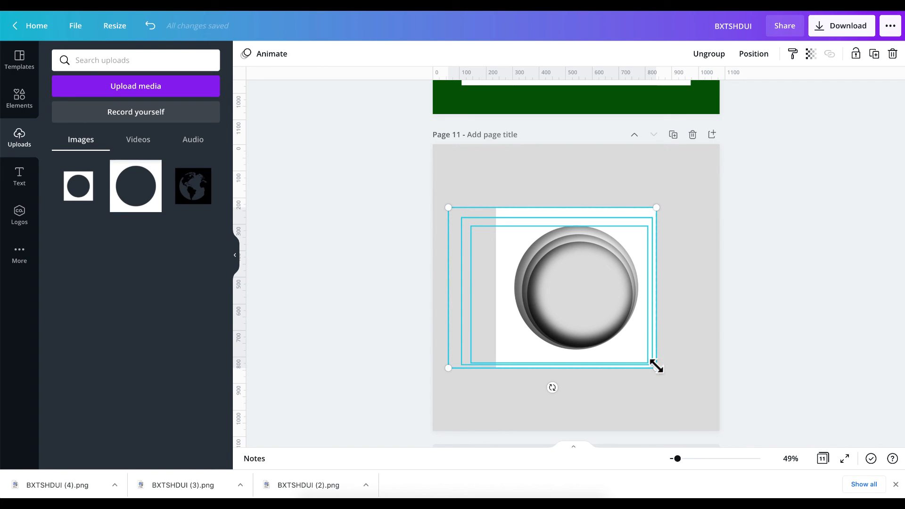
pyautogui.moveTo(656, 366); pyautogui.dragTo(710, 425)
pyautogui.moveTo(386, 160); pyautogui.dragTo(362, 154)
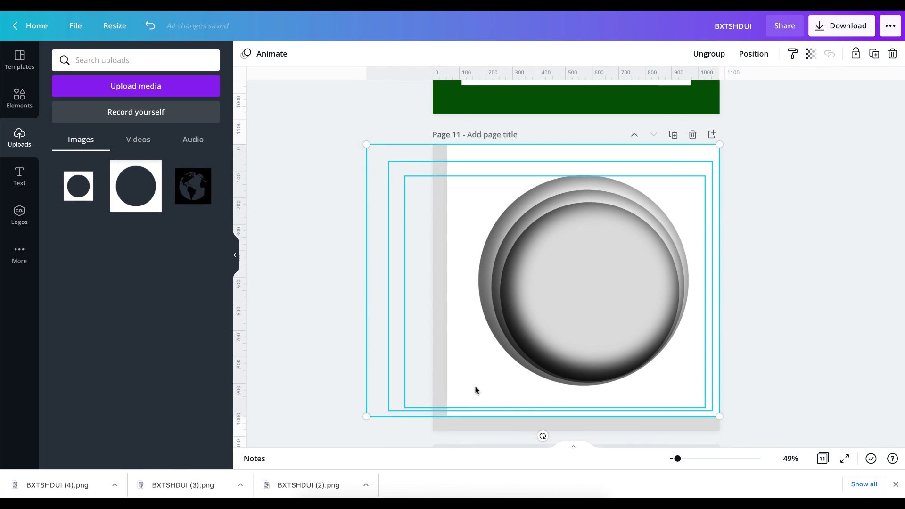
pyautogui.moveTo(368, 418); pyautogui.dragTo(348, 431)
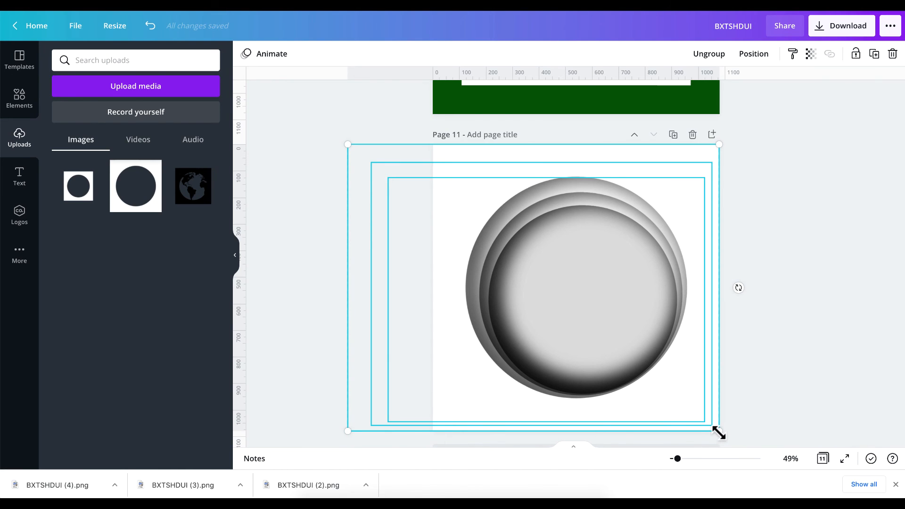
pyautogui.moveTo(719, 432); pyautogui.dragTo(697, 422)
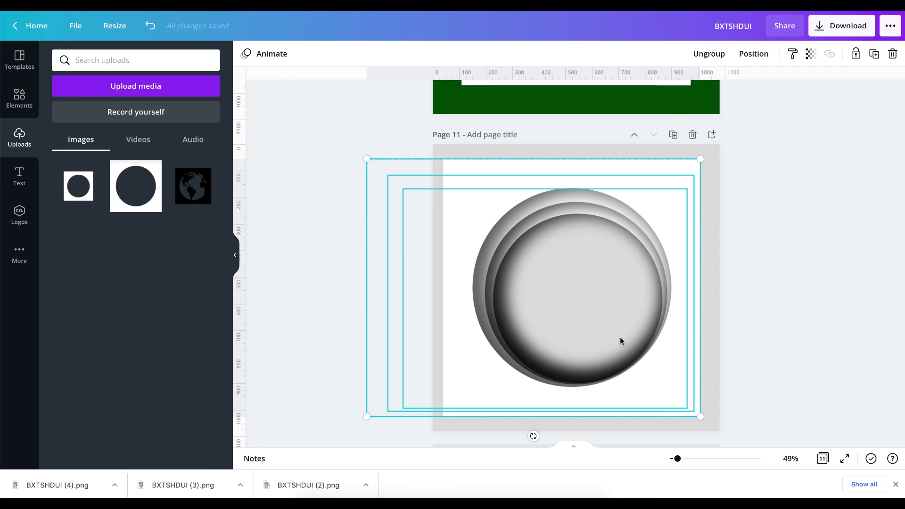
pyautogui.moveTo(621, 340); pyautogui.dragTo(626, 338)
pyautogui.click(790, 280)
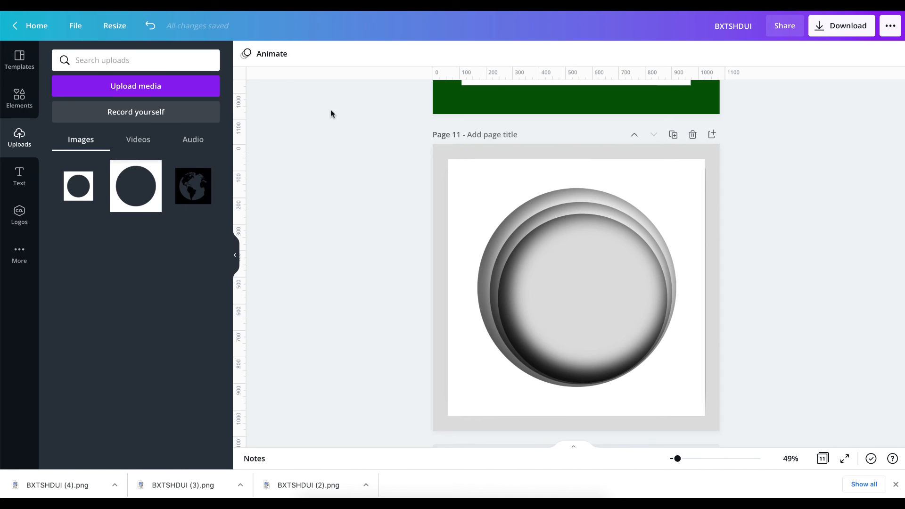
# - Clear the forest search and insert a circular photo frame onto page 11
pyautogui.click(19, 98)
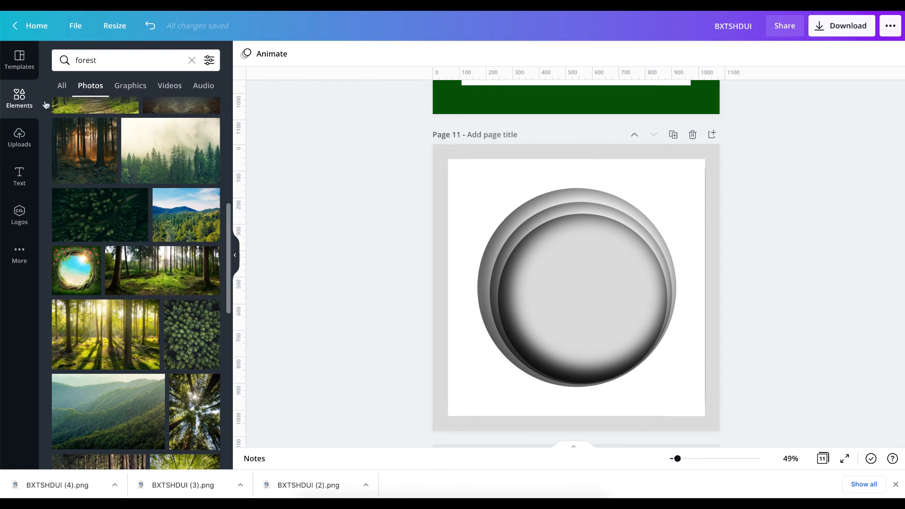
pyautogui.click(188, 60)
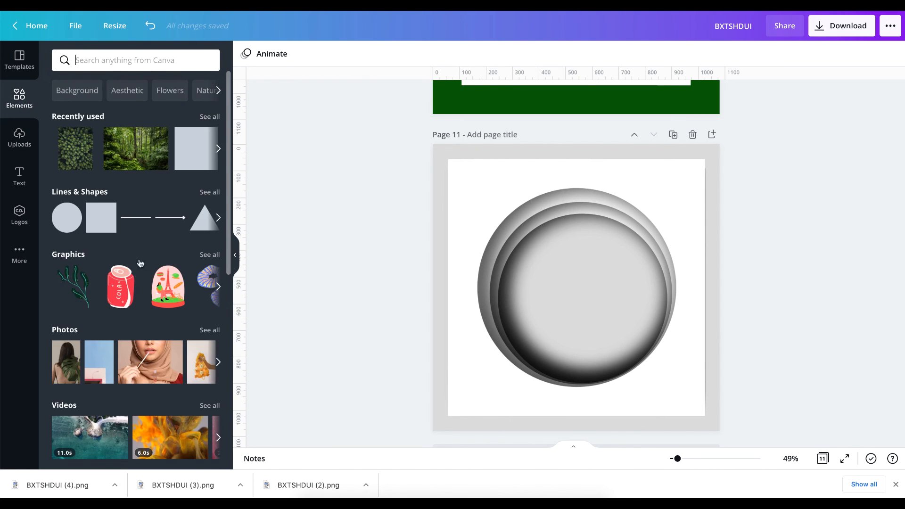
pyautogui.scroll(-9, 151, 264)
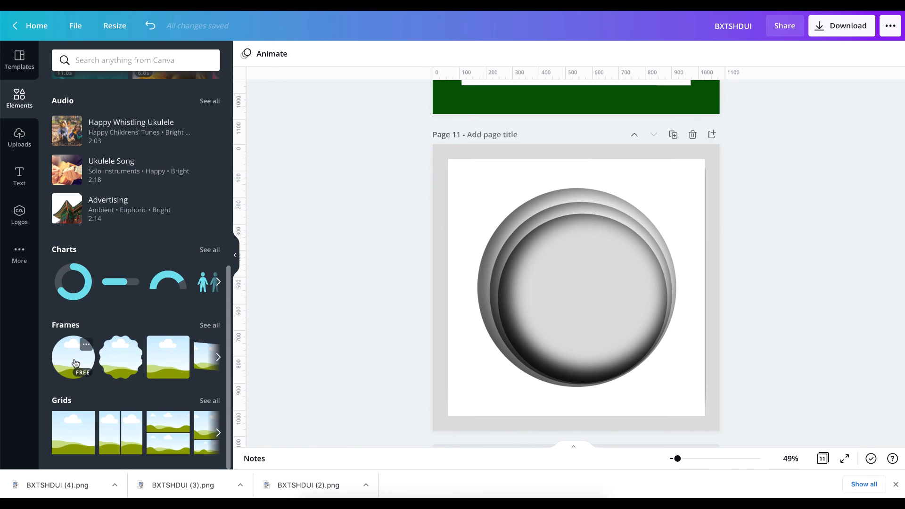
pyautogui.click(85, 348)
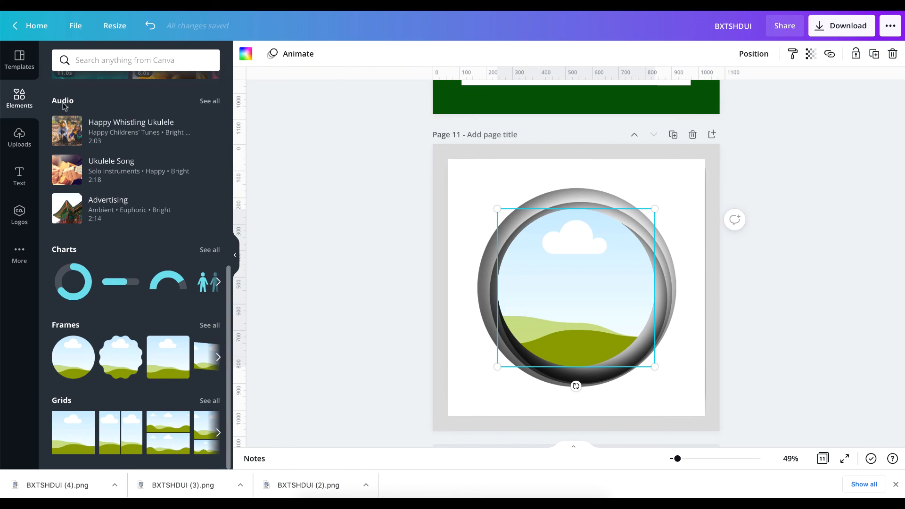
# - Search the elements library for "landscape" and limit the results to photos
pyautogui.click(19, 138)
pyautogui.click(19, 110)
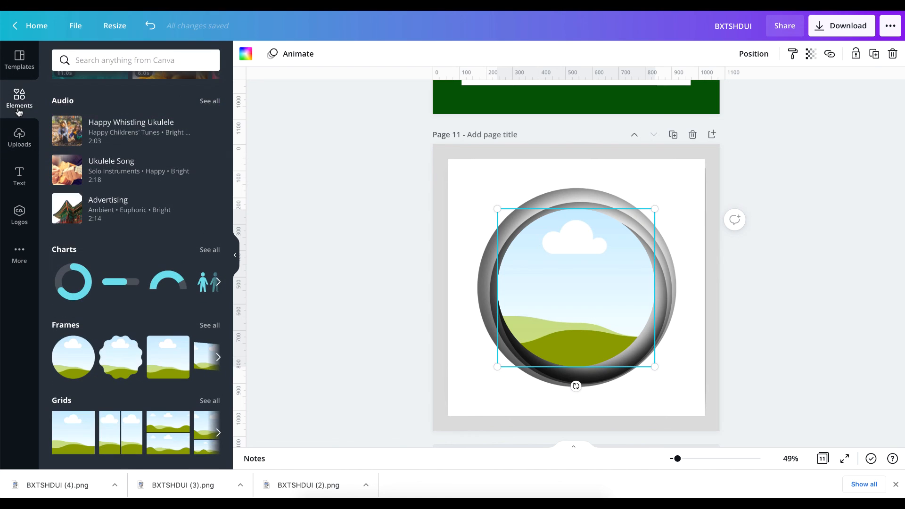
pyautogui.click(95, 61)
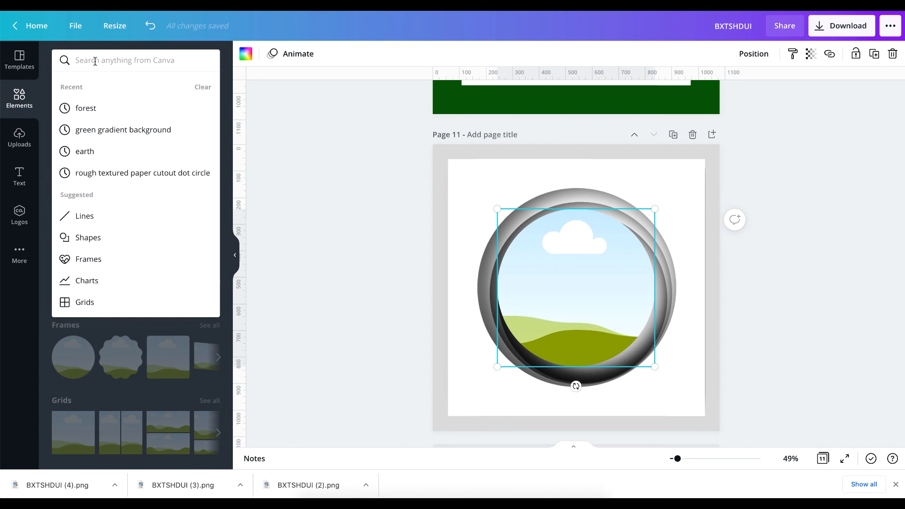
pyautogui.write('landscape')
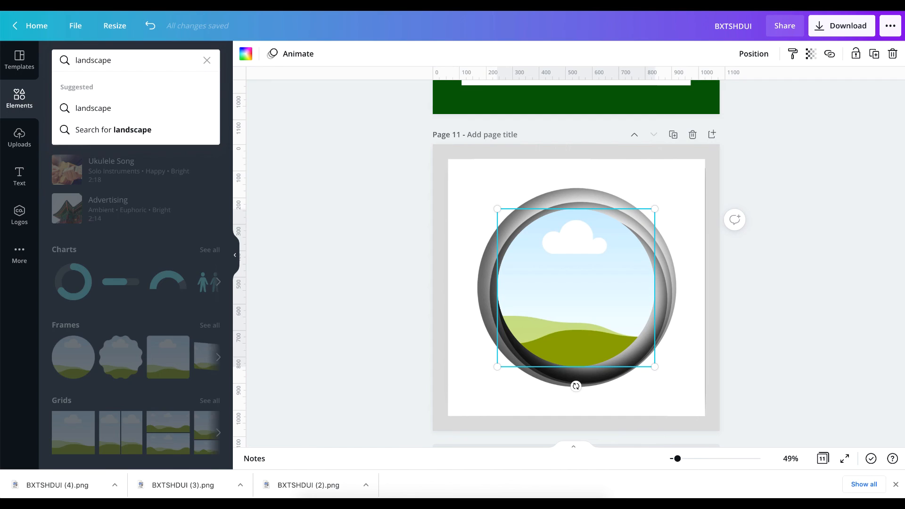
pyautogui.press('Return')
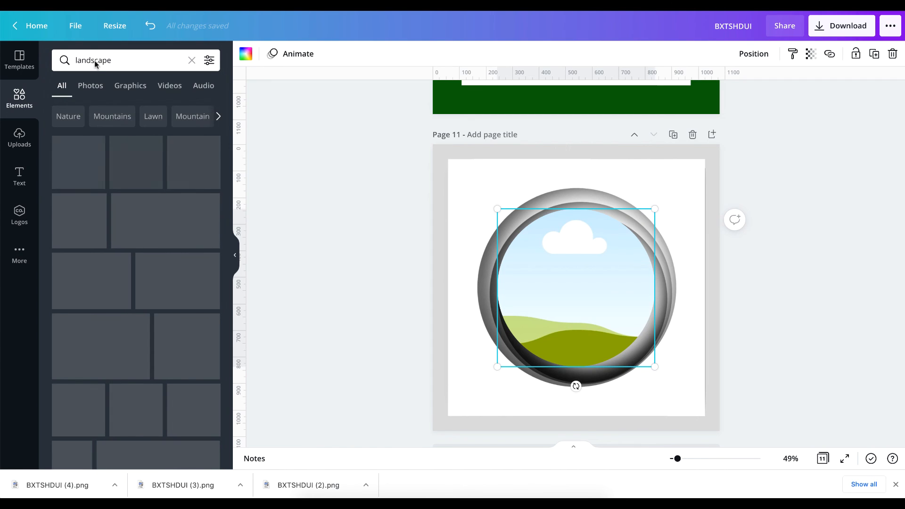
pyautogui.click(90, 86)
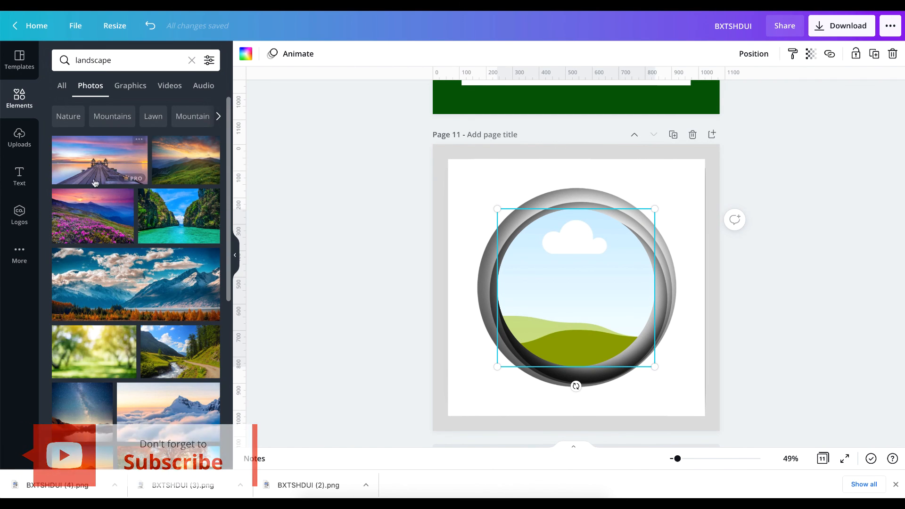
# - Fill the circular frame with the wooden pier sunset photo and resize it to about 573 px wide over the inner opening
pyautogui.moveTo(94, 165); pyautogui.dragTo(571, 287)
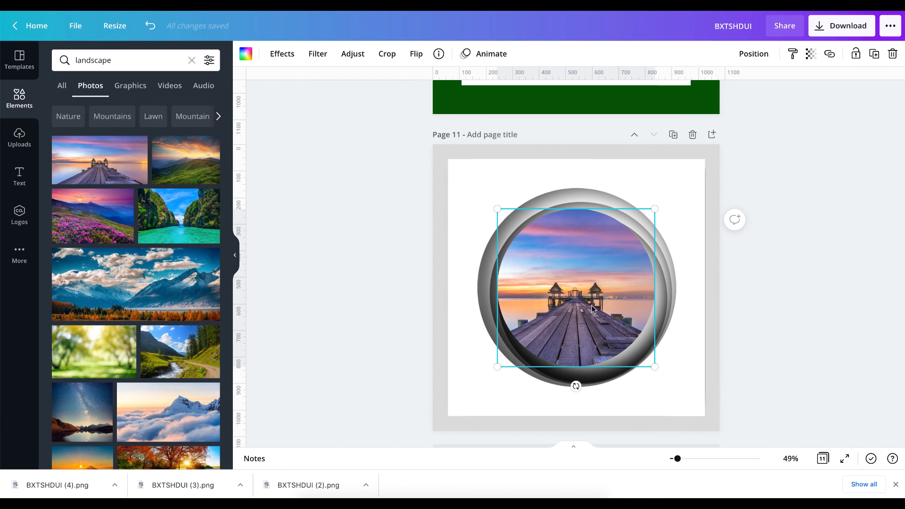
pyautogui.moveTo(652, 366); pyautogui.dragTo(652, 367)
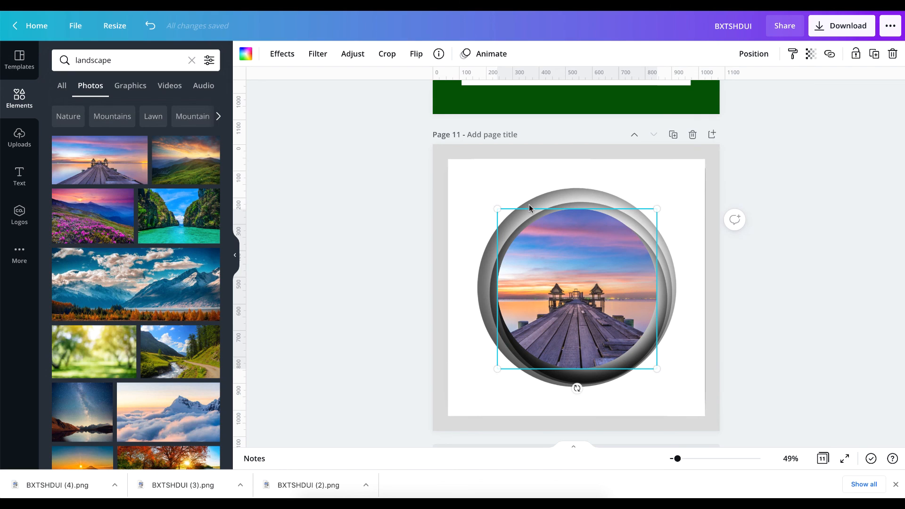
pyautogui.moveTo(499, 209)
pyautogui.mouseDown()
pyautogui.moveTo(562, 259)
pyautogui.moveTo(511, 214)
pyautogui.mouseUp()
# - Send the framed photo behind all cutout groups and enlarge it to about 650 px wide so it fills the innermost opening
pyautogui.click(753, 60)
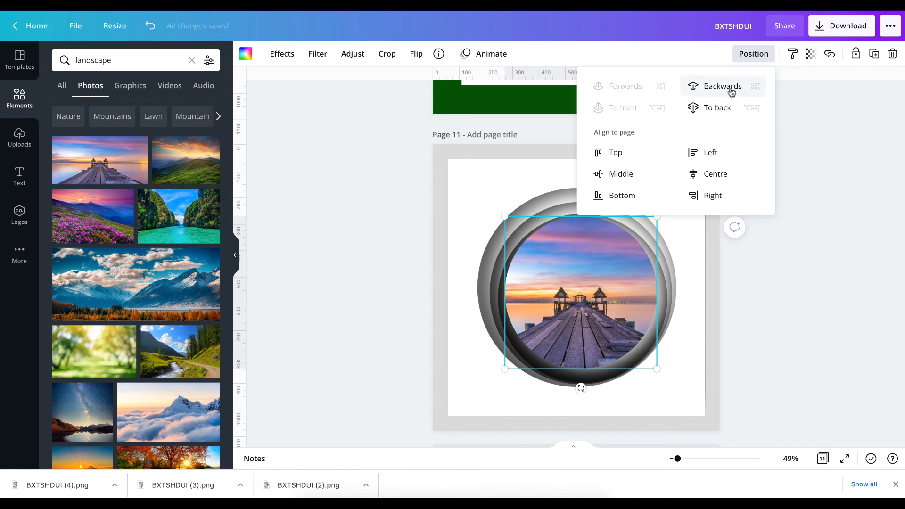
pyautogui.click(715, 108)
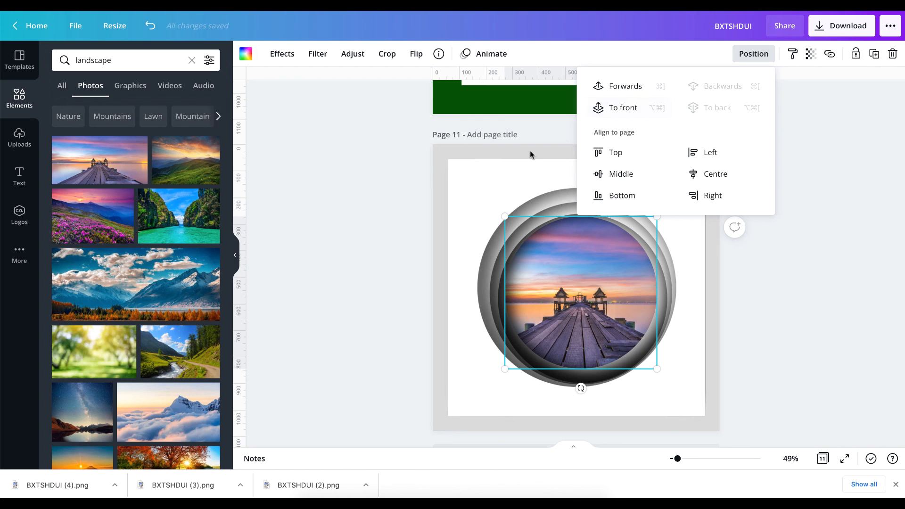
pyautogui.scroll(10, 514, 168)
pyautogui.scroll(-10, 513, 168)
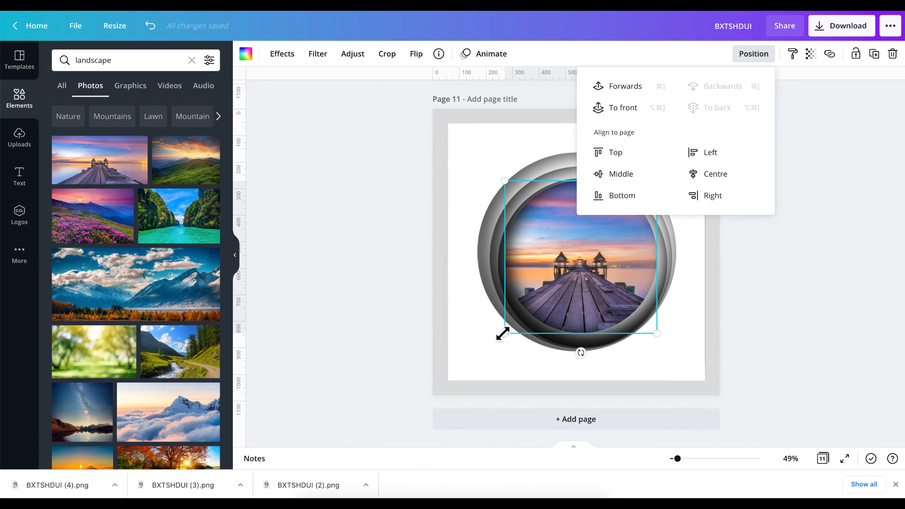
pyautogui.moveTo(505, 333); pyautogui.dragTo(496, 352)
pyautogui.moveTo(655, 181); pyautogui.dragTo(663, 175)
pyautogui.moveTo(662, 346)
pyautogui.mouseDown()
pyautogui.moveTo(669, 354)
pyautogui.moveTo(665, 347)
pyautogui.mouseUp()
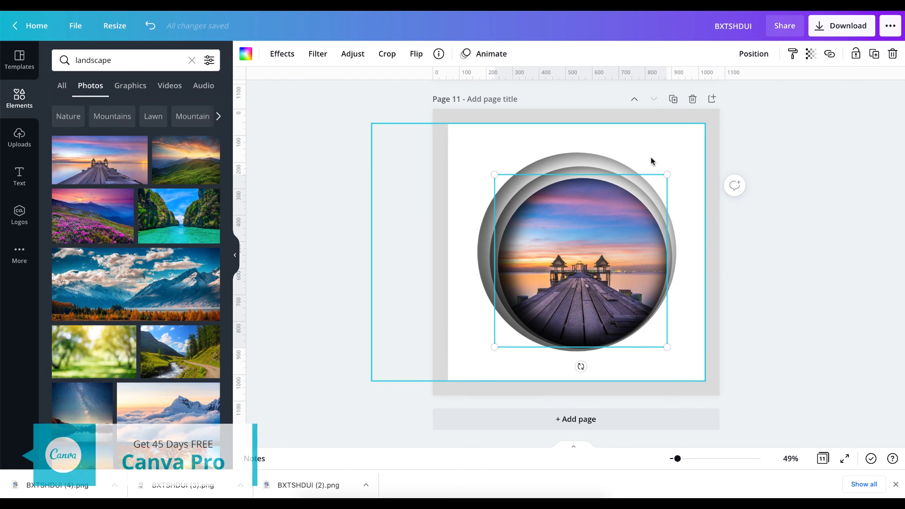
# - Bring the framed photo to the front and replace it with the green hills sunset photo
pyautogui.click(753, 61)
pyautogui.click(613, 87)
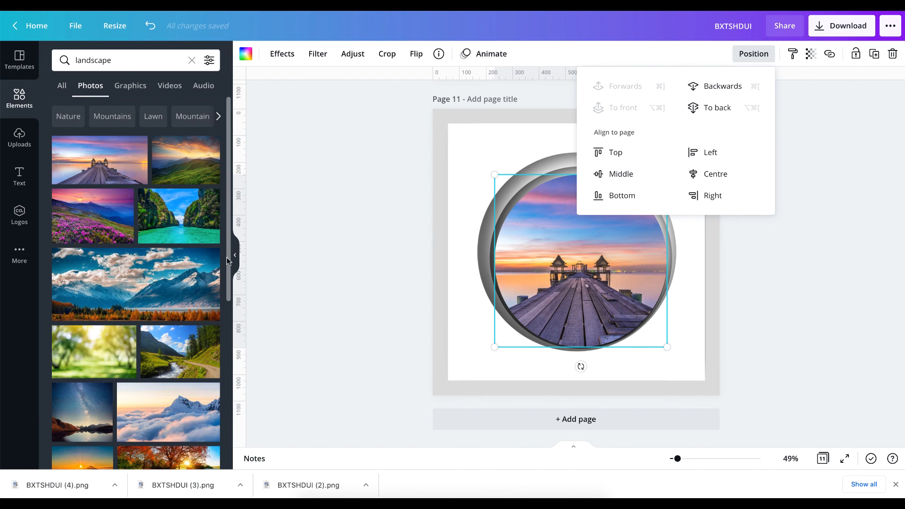
pyautogui.moveTo(186, 160); pyautogui.dragTo(571, 257)
pyautogui.scroll(-5, 97, 304)
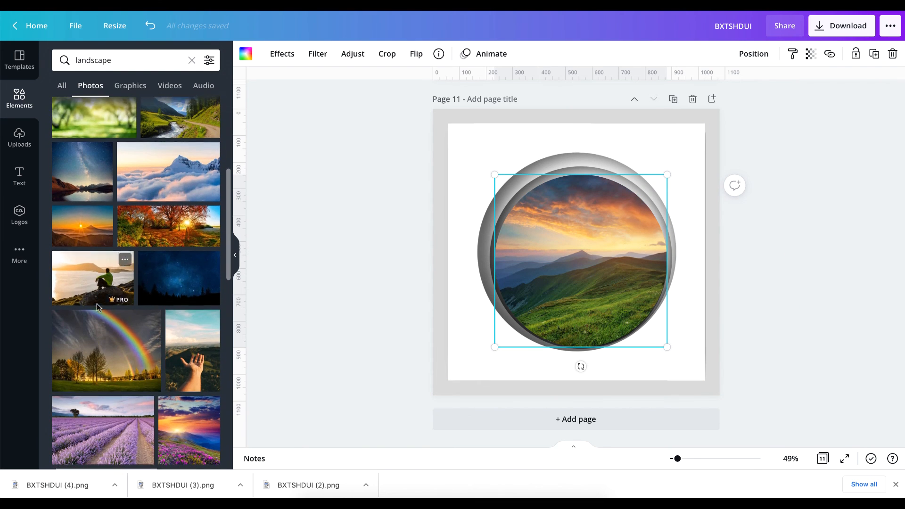
# - Replace the framed photo with the rainbow over autumn trees and shift its crop to show the rainbow
pyautogui.moveTo(373, 225); pyautogui.dragTo(542, 240)
pyautogui.moveTo(120, 359); pyautogui.dragTo(629, 266)
pyautogui.doubleClick(561, 282)
pyautogui.scroll(-3, 157, 374)
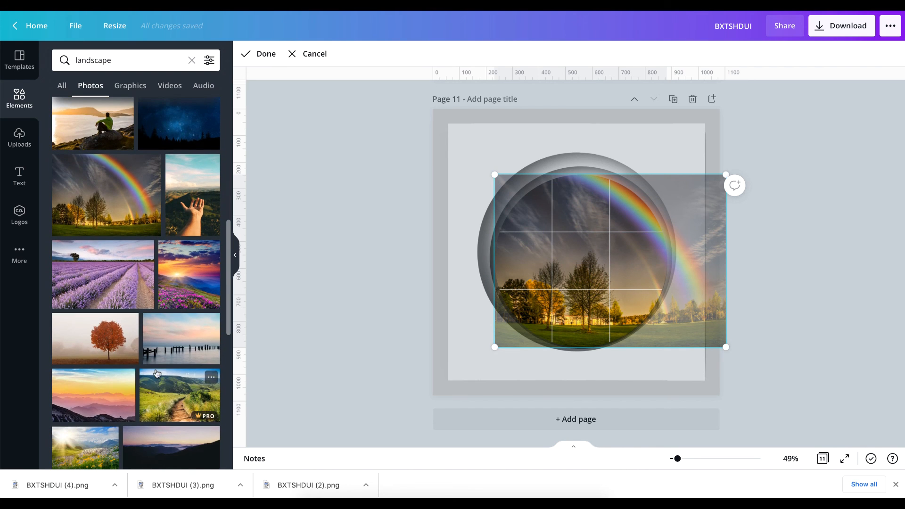
pyautogui.click(158, 377)
pyautogui.hotkey('ctrl', 'z')
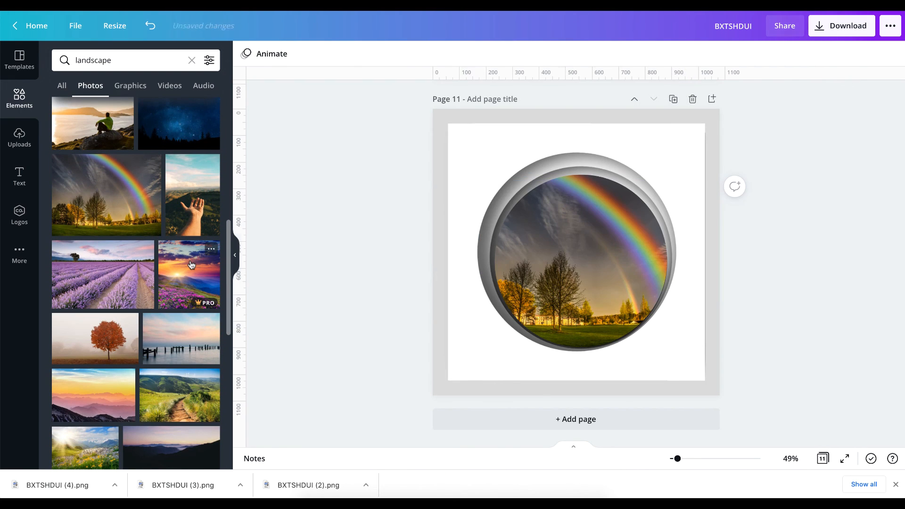
# - Replace the framed photo with the mountain sunset over pink flowers and send it behind all cutout groups
pyautogui.moveTo(185, 282); pyautogui.dragTo(580, 224)
pyautogui.doubleClick(563, 258)
pyautogui.click(760, 217)
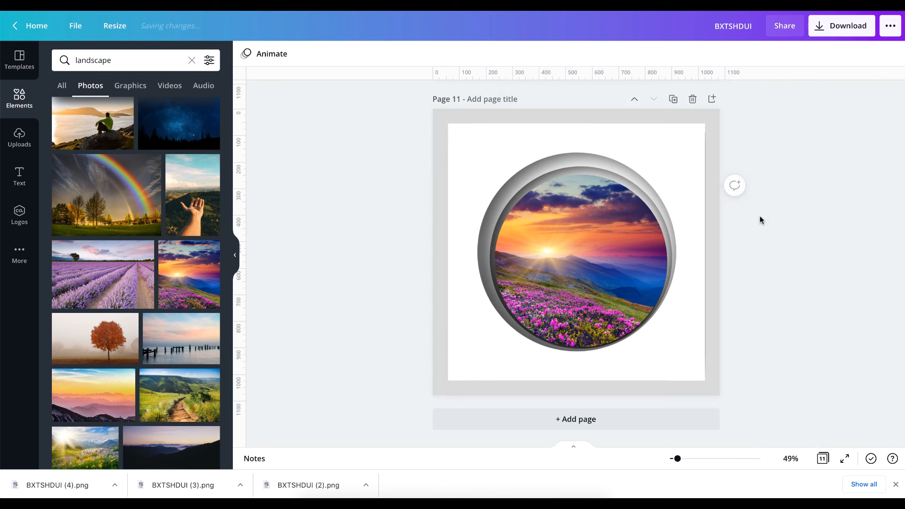
pyautogui.click(564, 241)
pyautogui.click(751, 62)
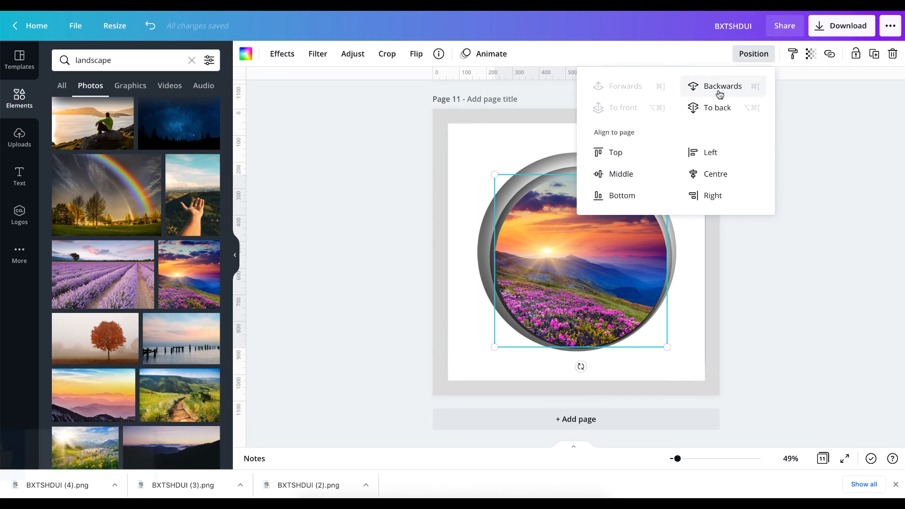
pyautogui.click(713, 107)
pyautogui.click(839, 257)
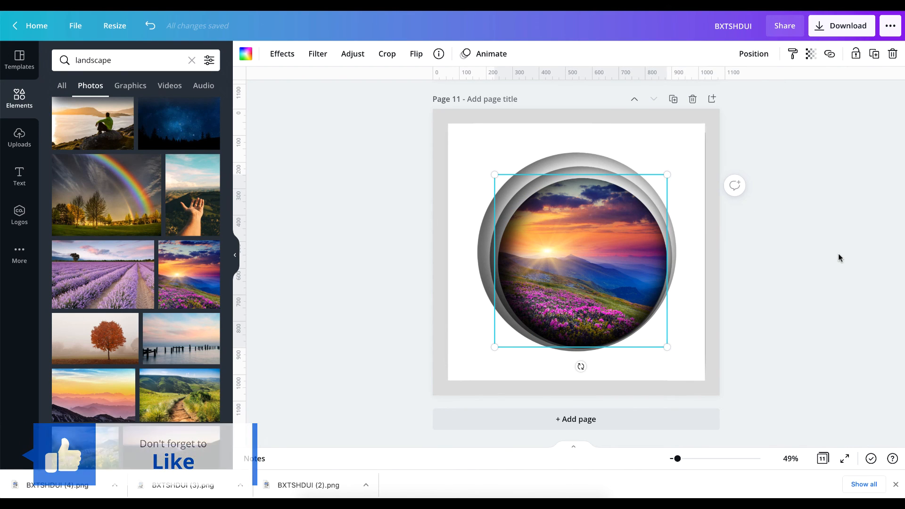
# - Enlarge all cutout groups and the framed photo together until the white square covers the whole of page 11
pyautogui.press('super+a')
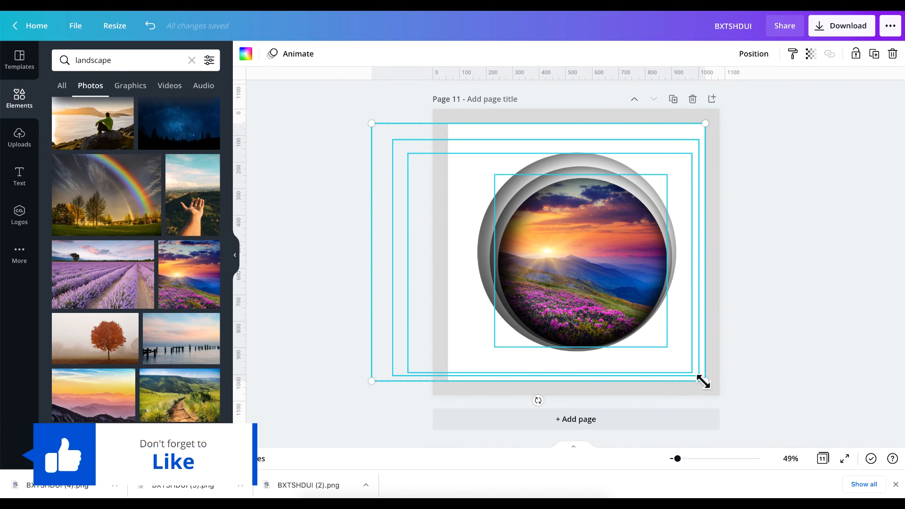
pyautogui.moveTo(706, 379); pyautogui.dragTo(723, 398)
pyautogui.moveTo(672, 359)
pyautogui.mouseDown()
pyautogui.moveTo(657, 356)
pyautogui.moveTo(666, 359)
pyautogui.mouseUp()
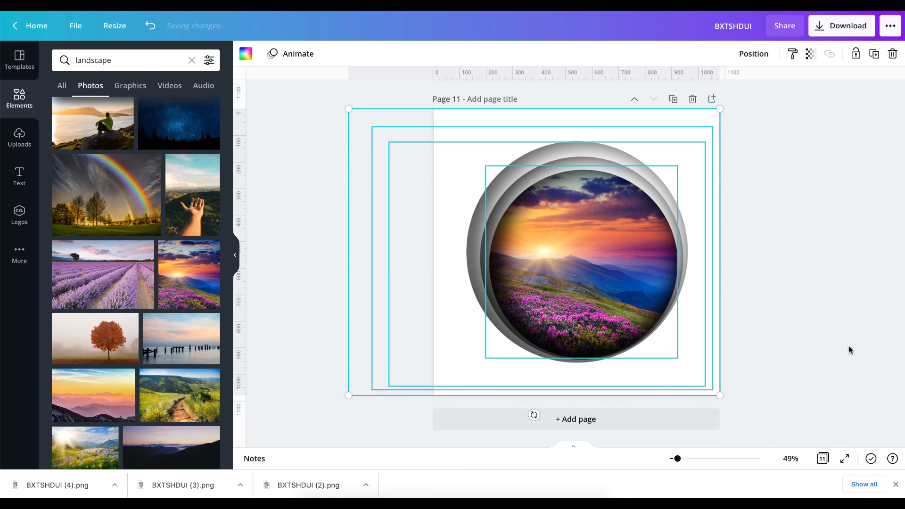
pyautogui.click(796, 264)
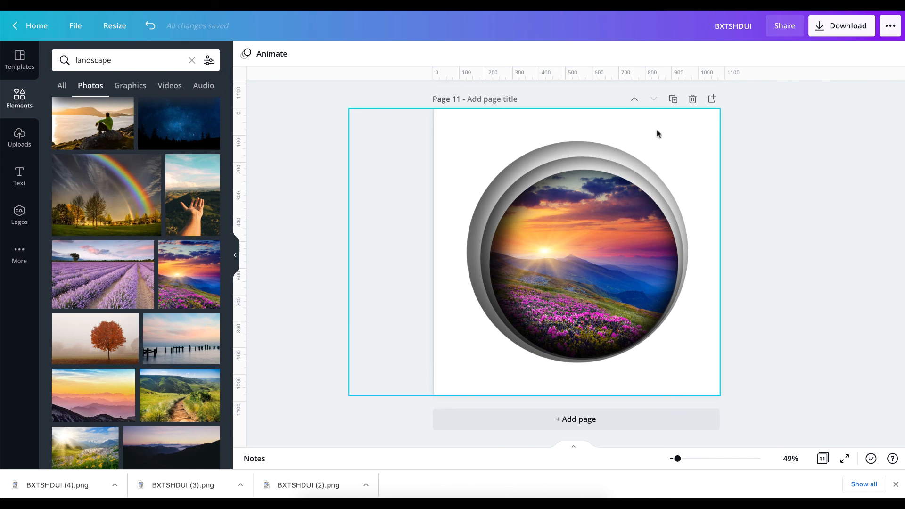
# - Shrink the second and third cutout groups slightly toward their lower-right corners to widen the shadowed rings at the upper left
pyautogui.click(584, 171)
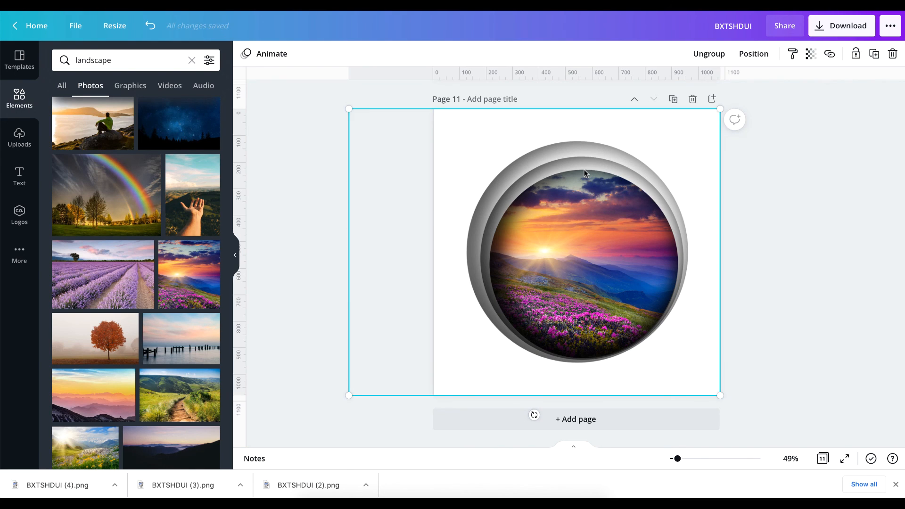
pyautogui.keyDown('super'); pyautogui.click(584, 170); pyautogui.keyUp('super')
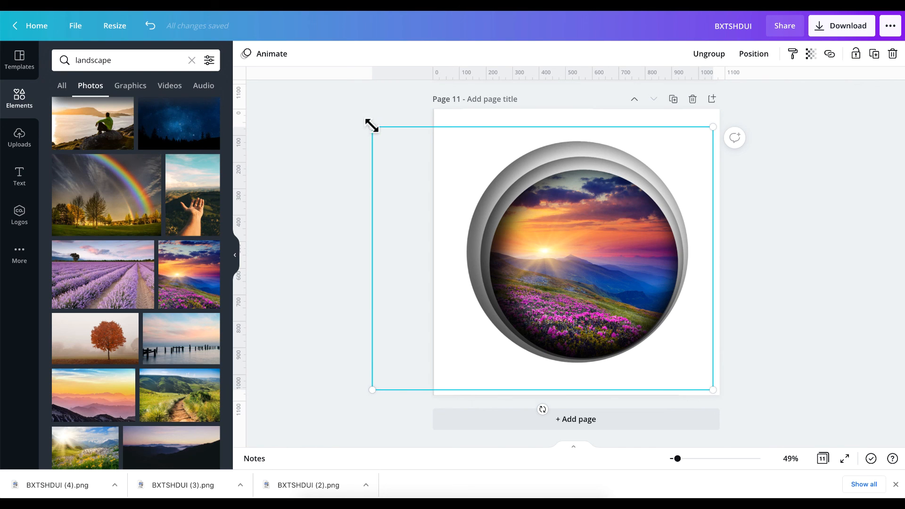
pyautogui.moveTo(373, 126)
pyautogui.mouseDown()
pyautogui.moveTo(390, 137)
pyautogui.moveTo(378, 132)
pyautogui.mouseUp()
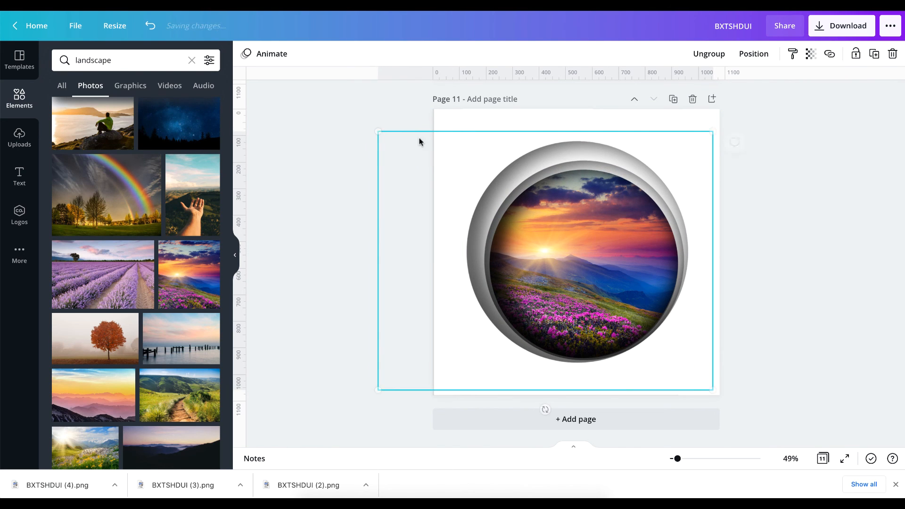
pyautogui.keyDown('super'); pyautogui.click(589, 221); pyautogui.keyUp('super')
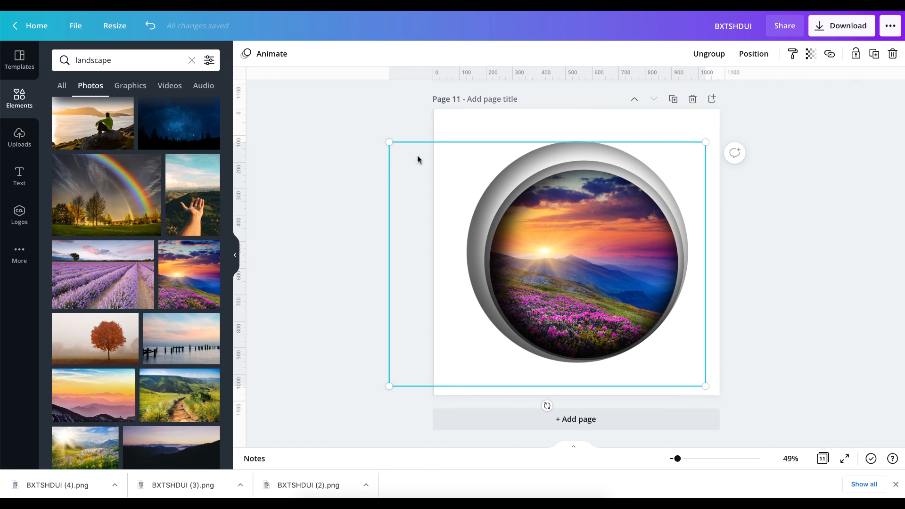
pyautogui.moveTo(388, 143); pyautogui.dragTo(402, 152)
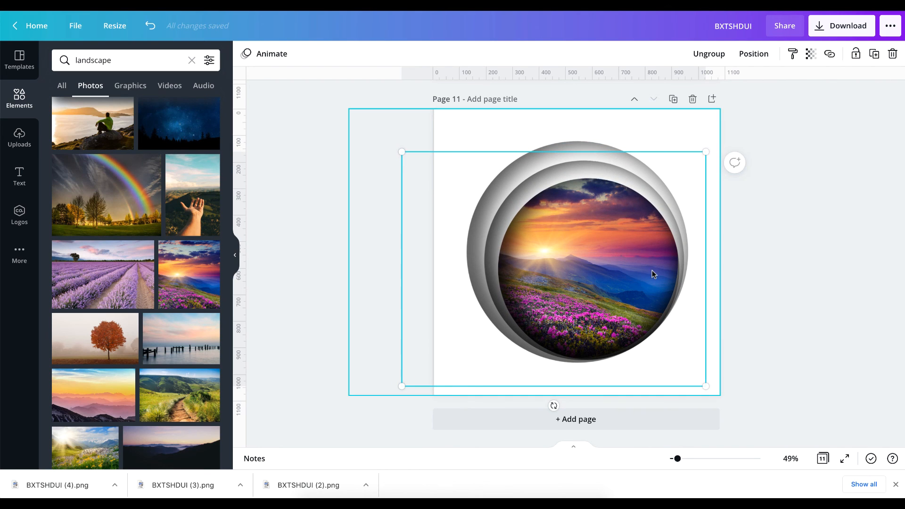
# - Enlarge the framed photo toward its lower-right corner so it covers the innermost opening, and clear the selection
pyautogui.click(625, 268)
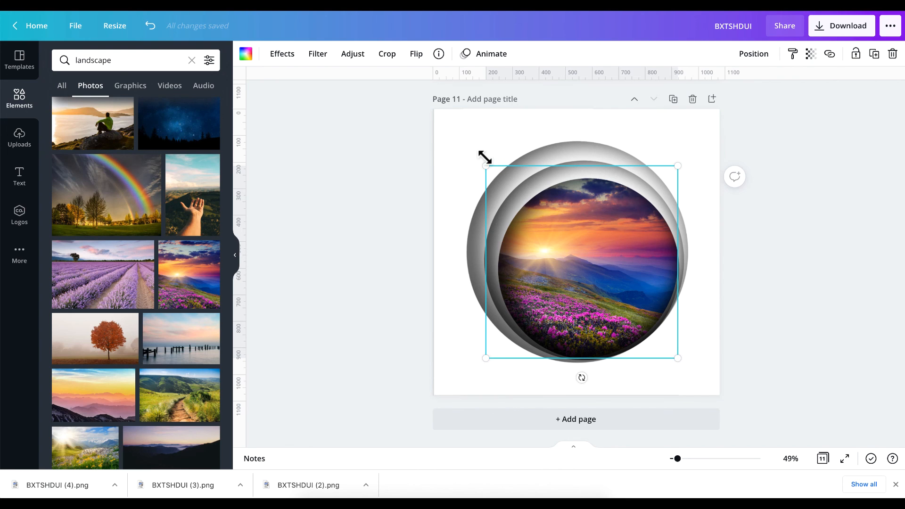
pyautogui.moveTo(677, 358); pyautogui.dragTo(703, 382)
pyautogui.doubleClick(684, 360)
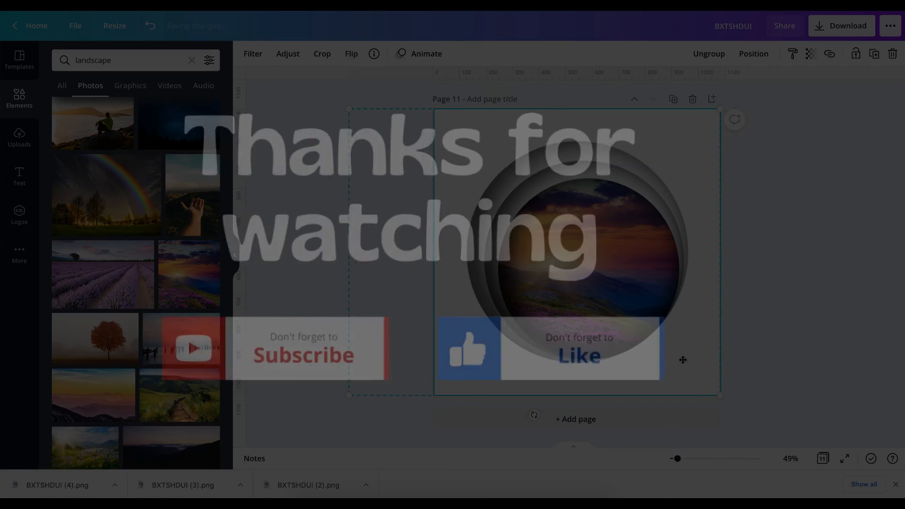
pyautogui.click(790, 324)
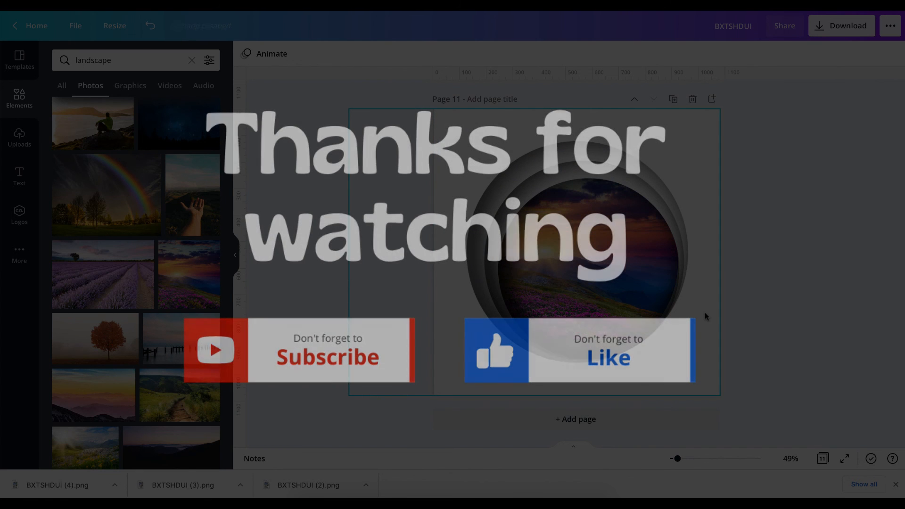